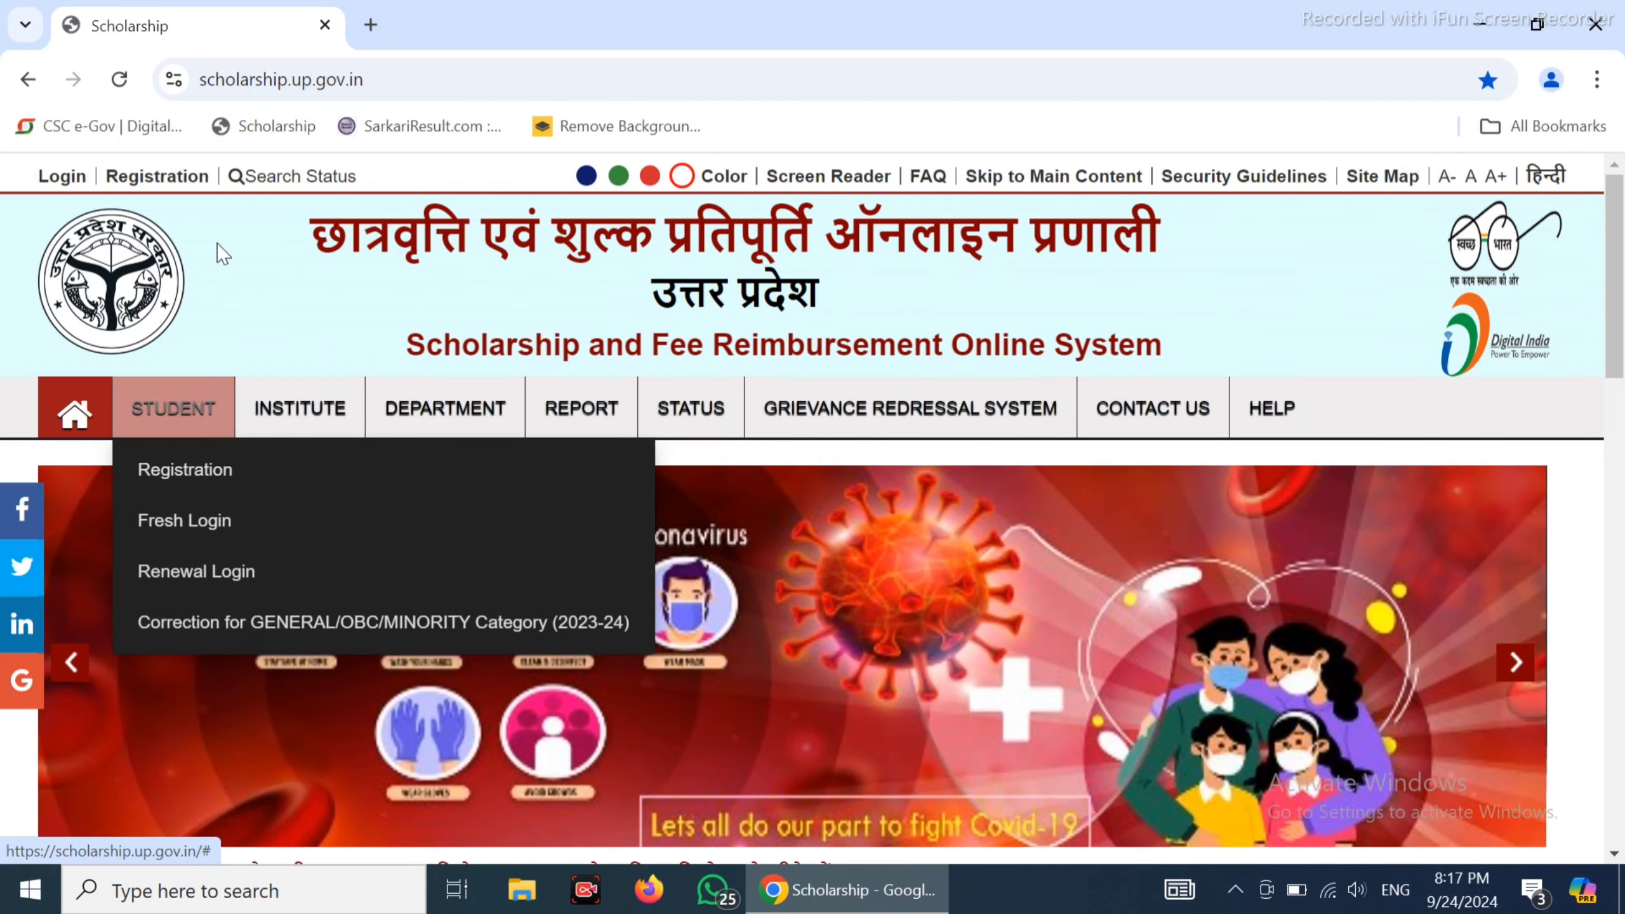
# Go to the Student Registration (2024-25) page from the STUDENT menu
pyautogui.moveTo(169, 410)
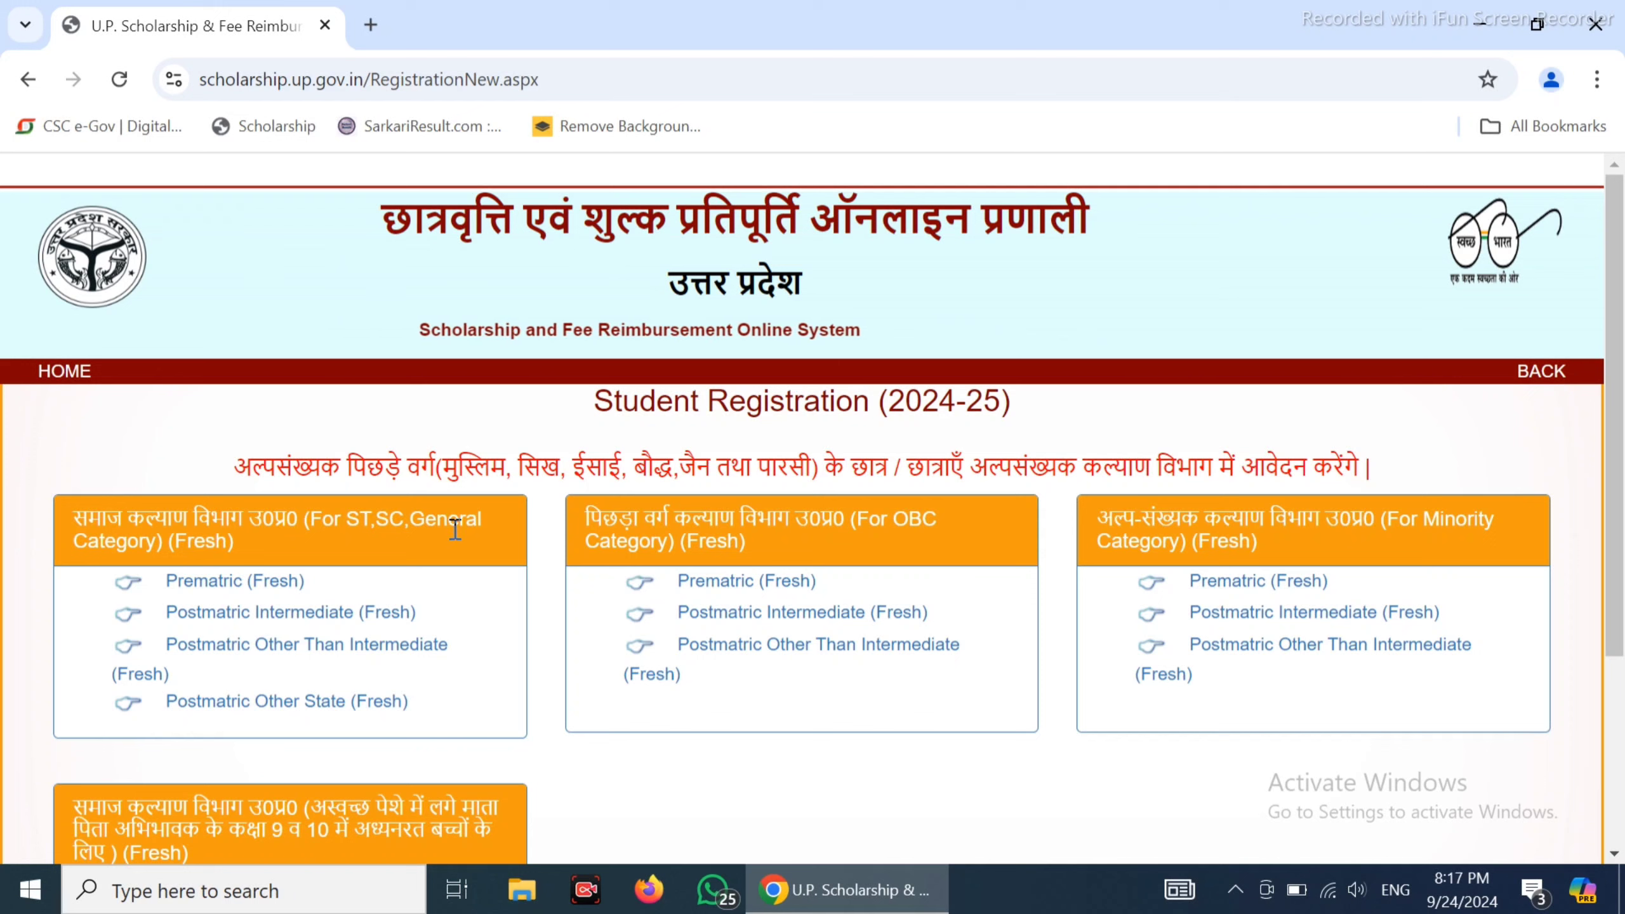
pyautogui.moveTo(346, 520); pyautogui.dragTo(461, 529)
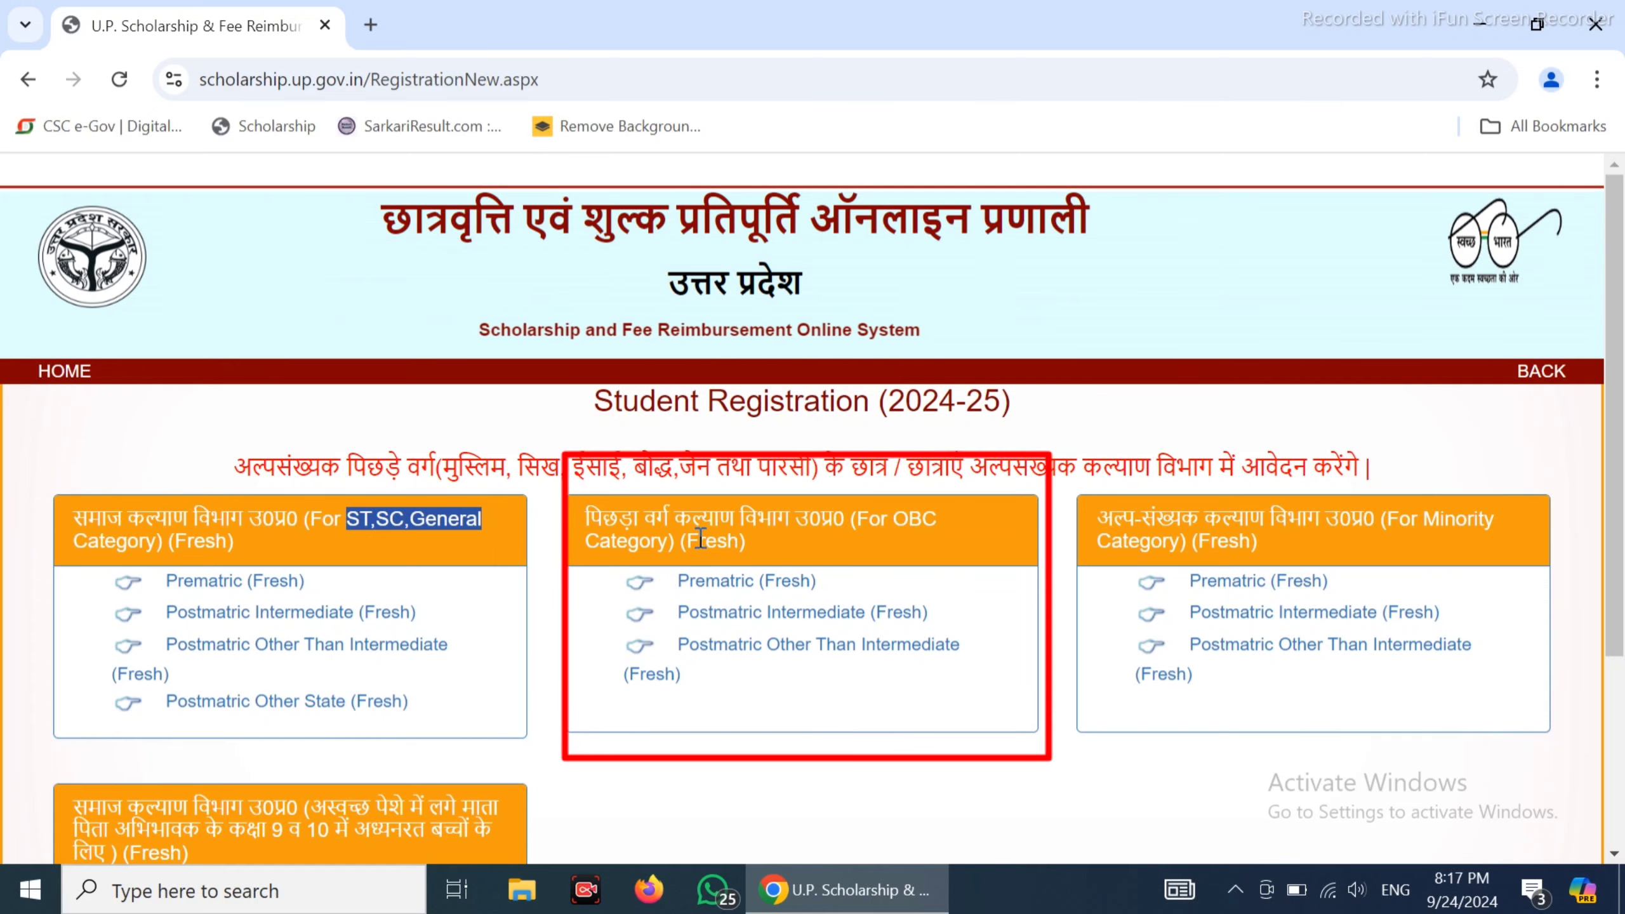
pyautogui.moveTo(891, 517); pyautogui.dragTo(938, 519)
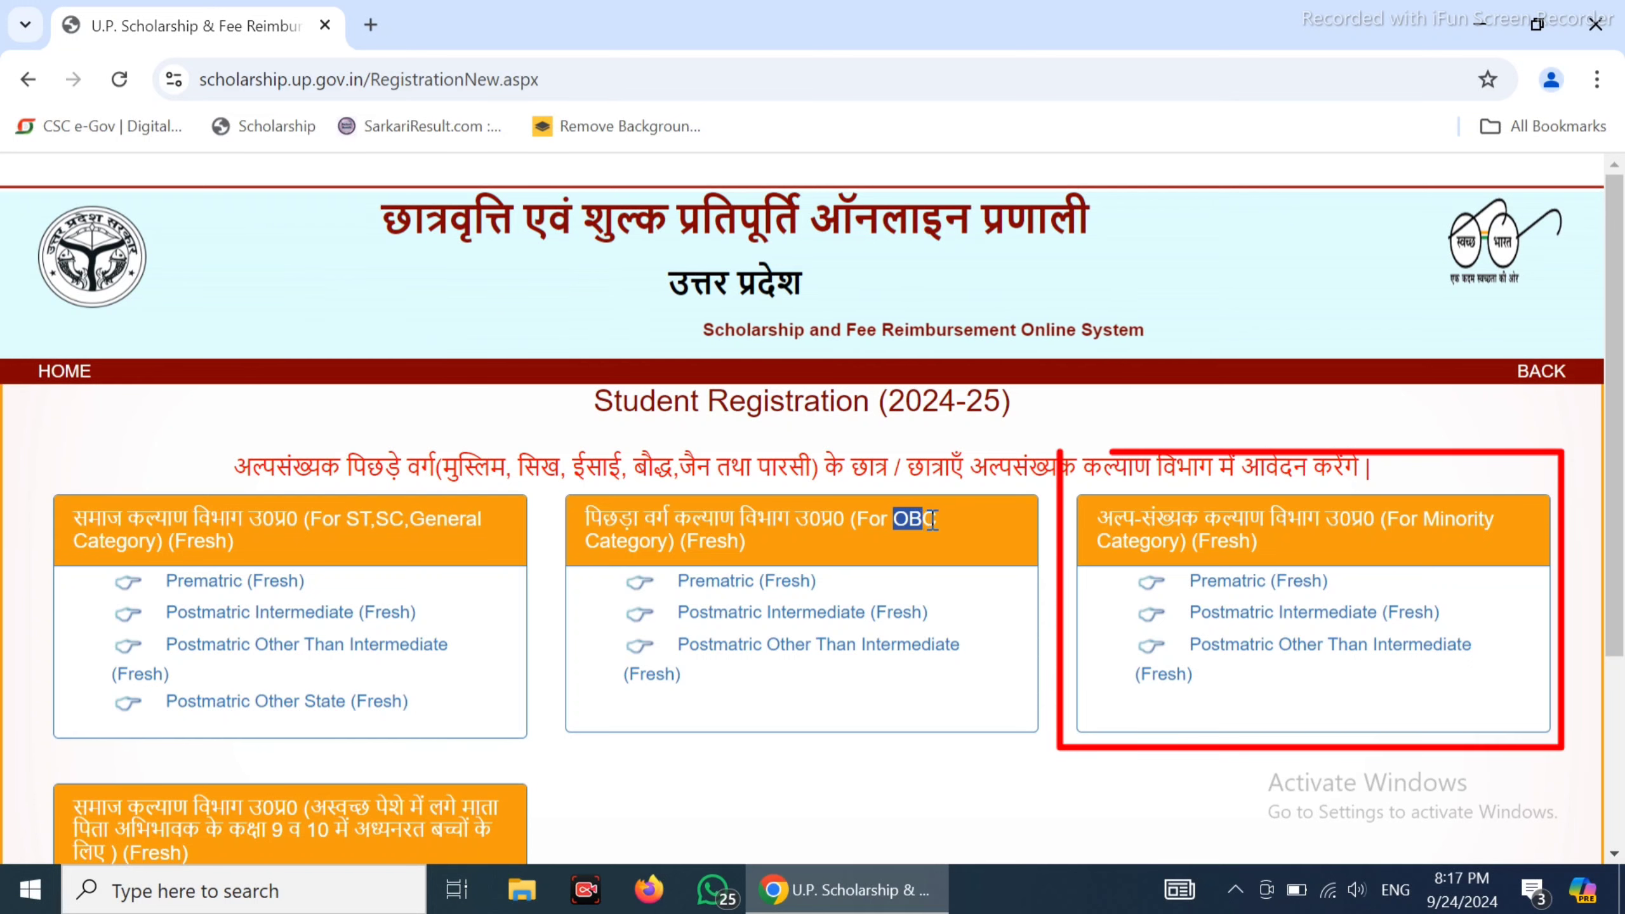
pyautogui.click(1354, 530)
pyautogui.moveTo(1118, 525); pyautogui.dragTo(1383, 532)
pyautogui.click(1335, 576)
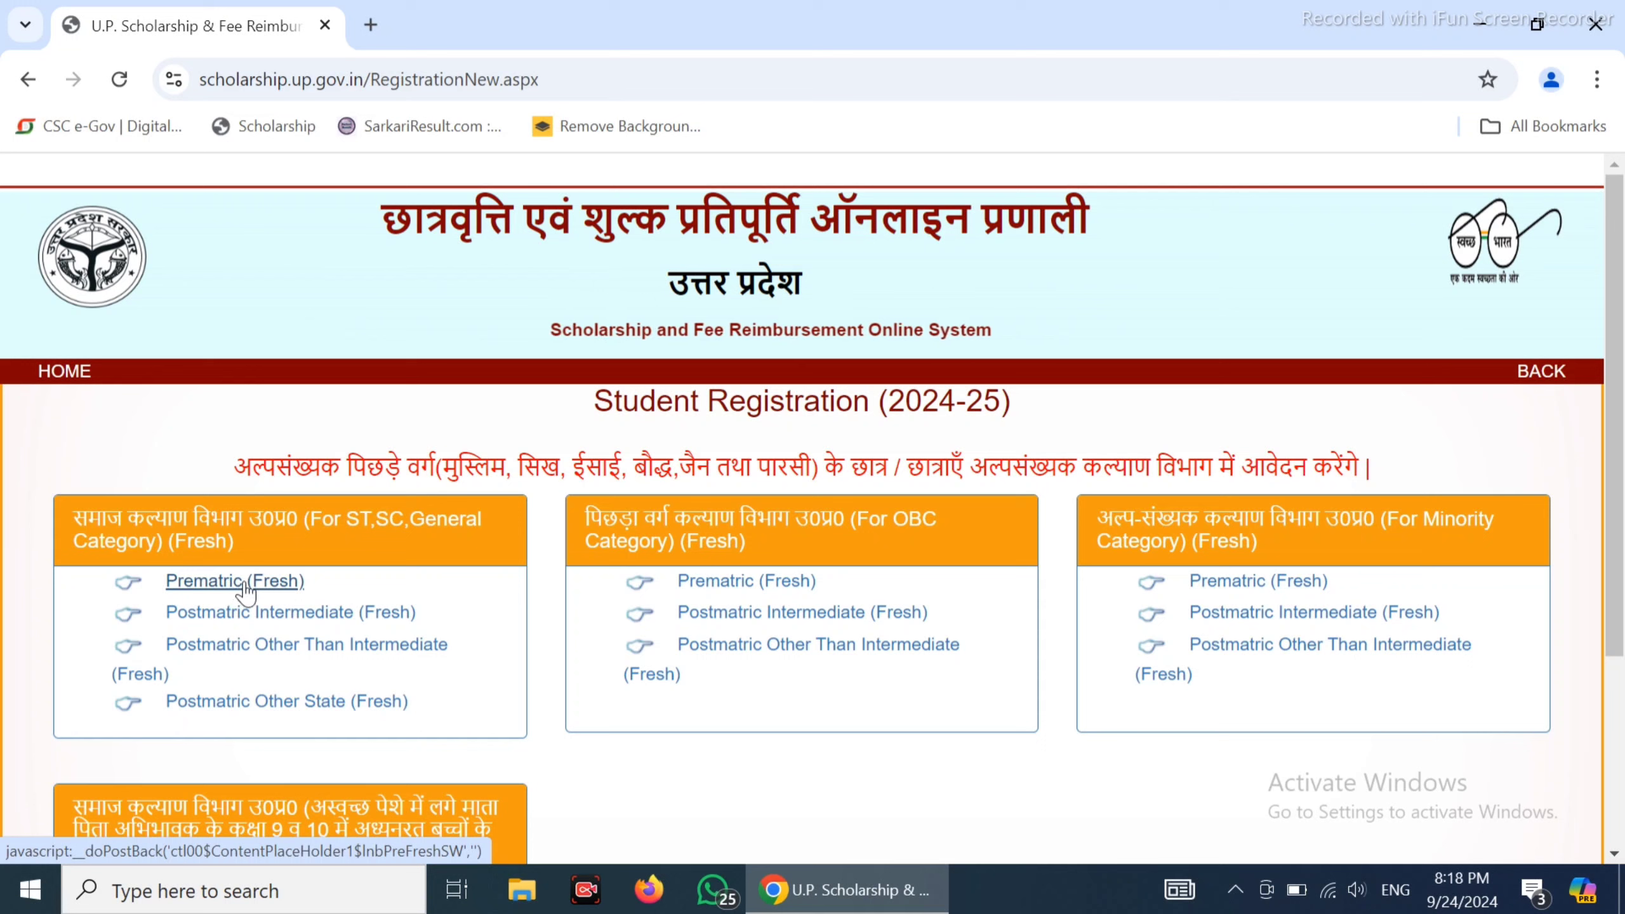
pyautogui.moveTo(307, 582); pyautogui.dragTo(152, 581)
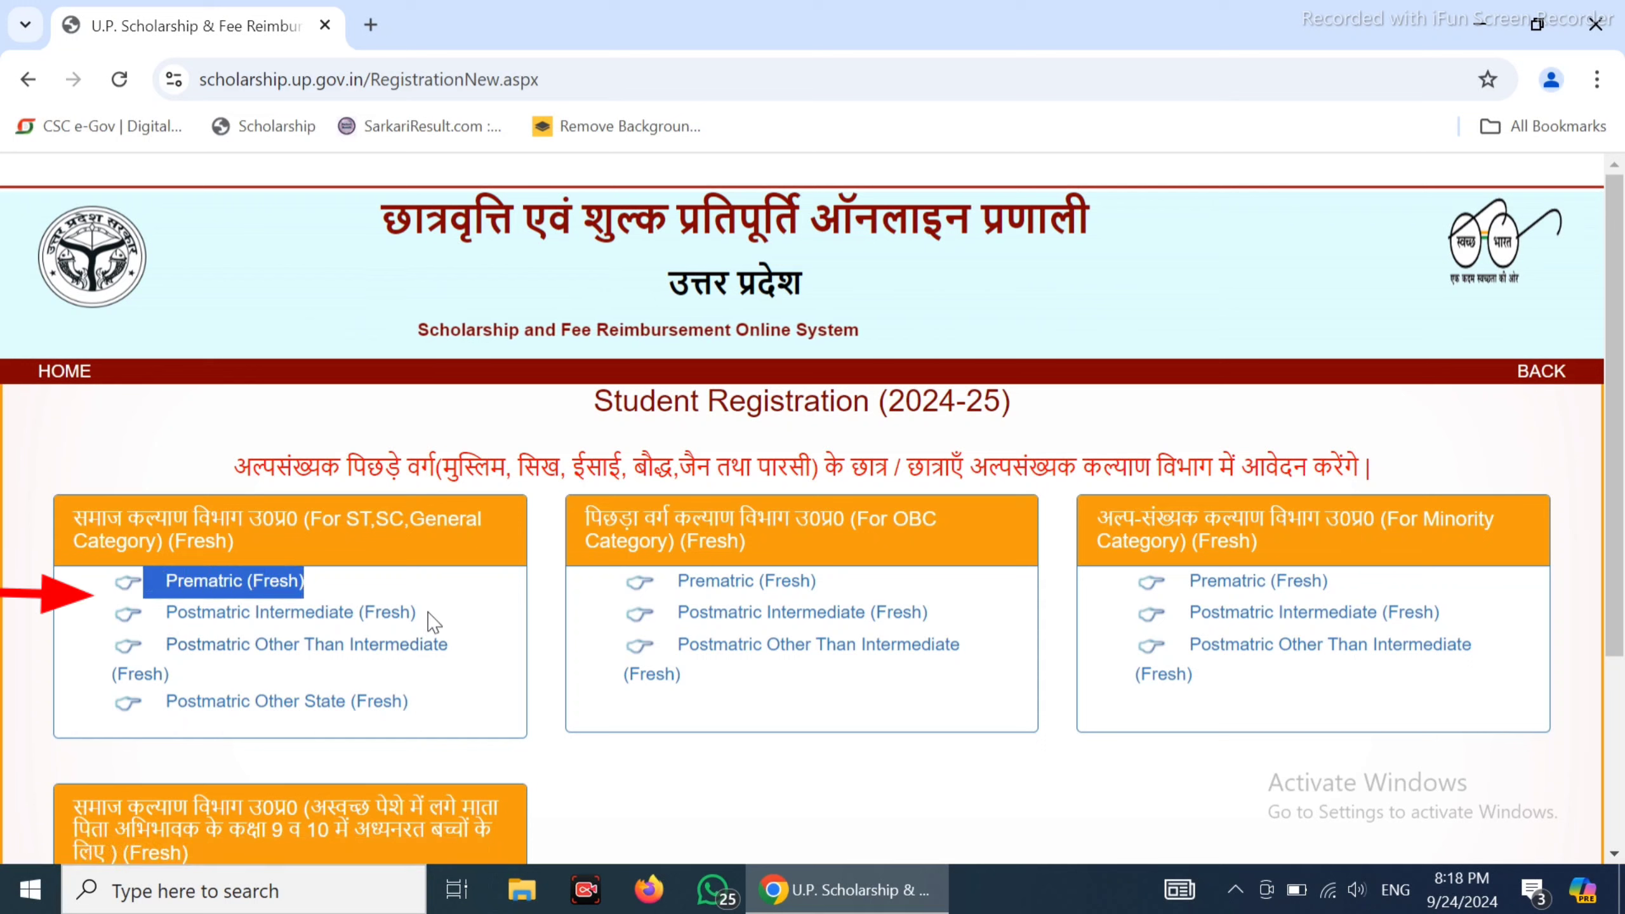
pyautogui.moveTo(433, 621); pyautogui.dragTo(164, 617)
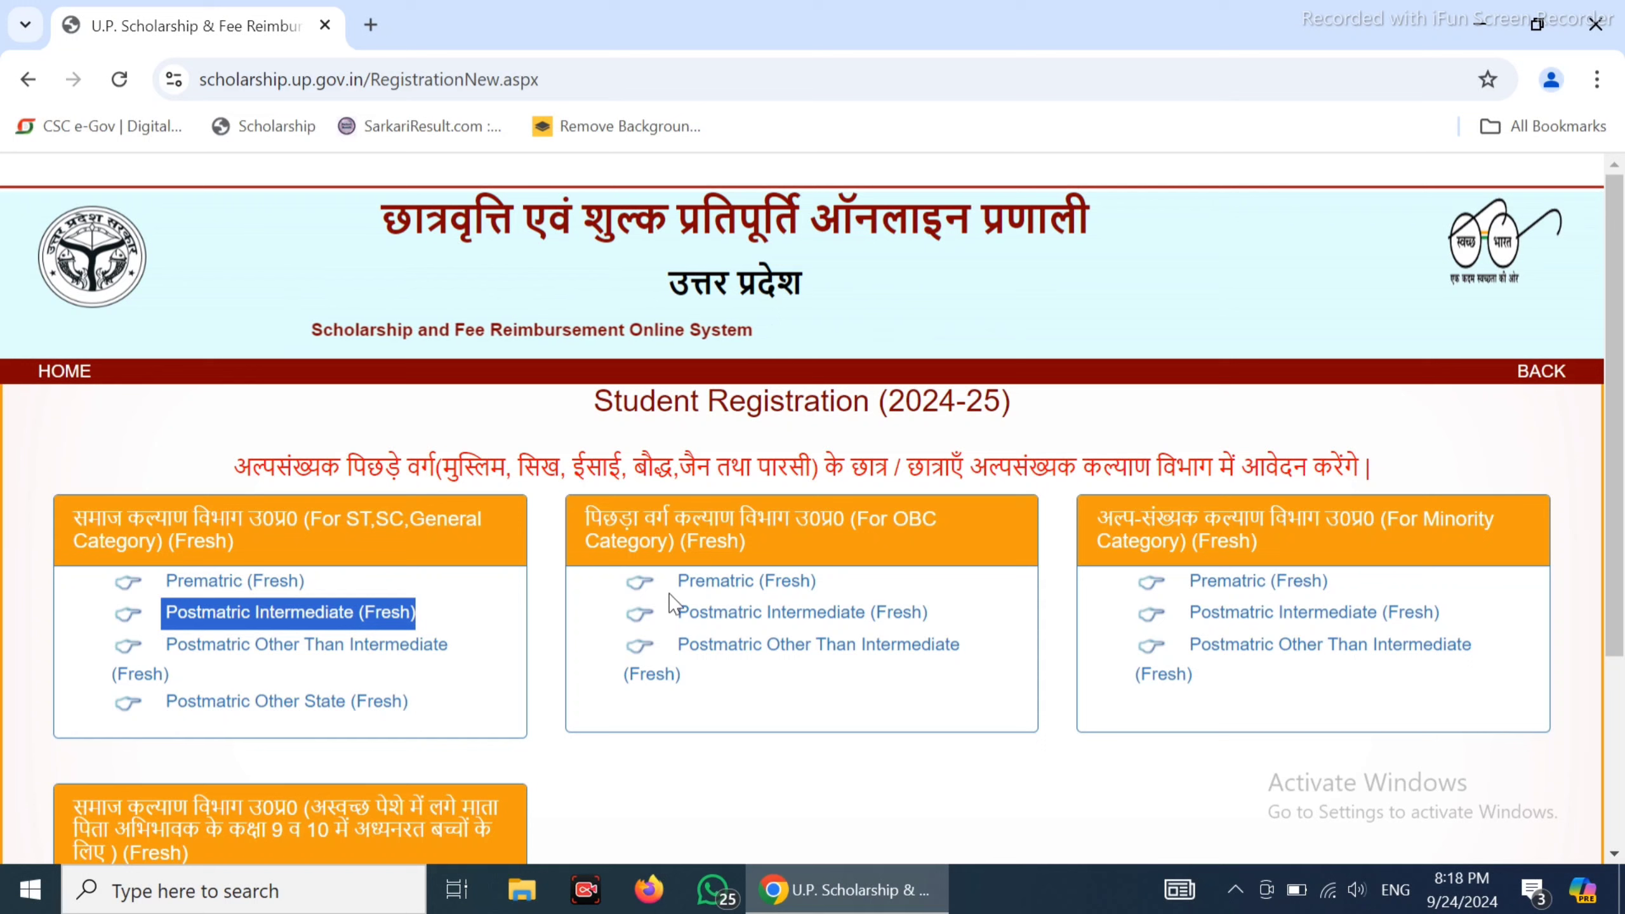
pyautogui.click(464, 649)
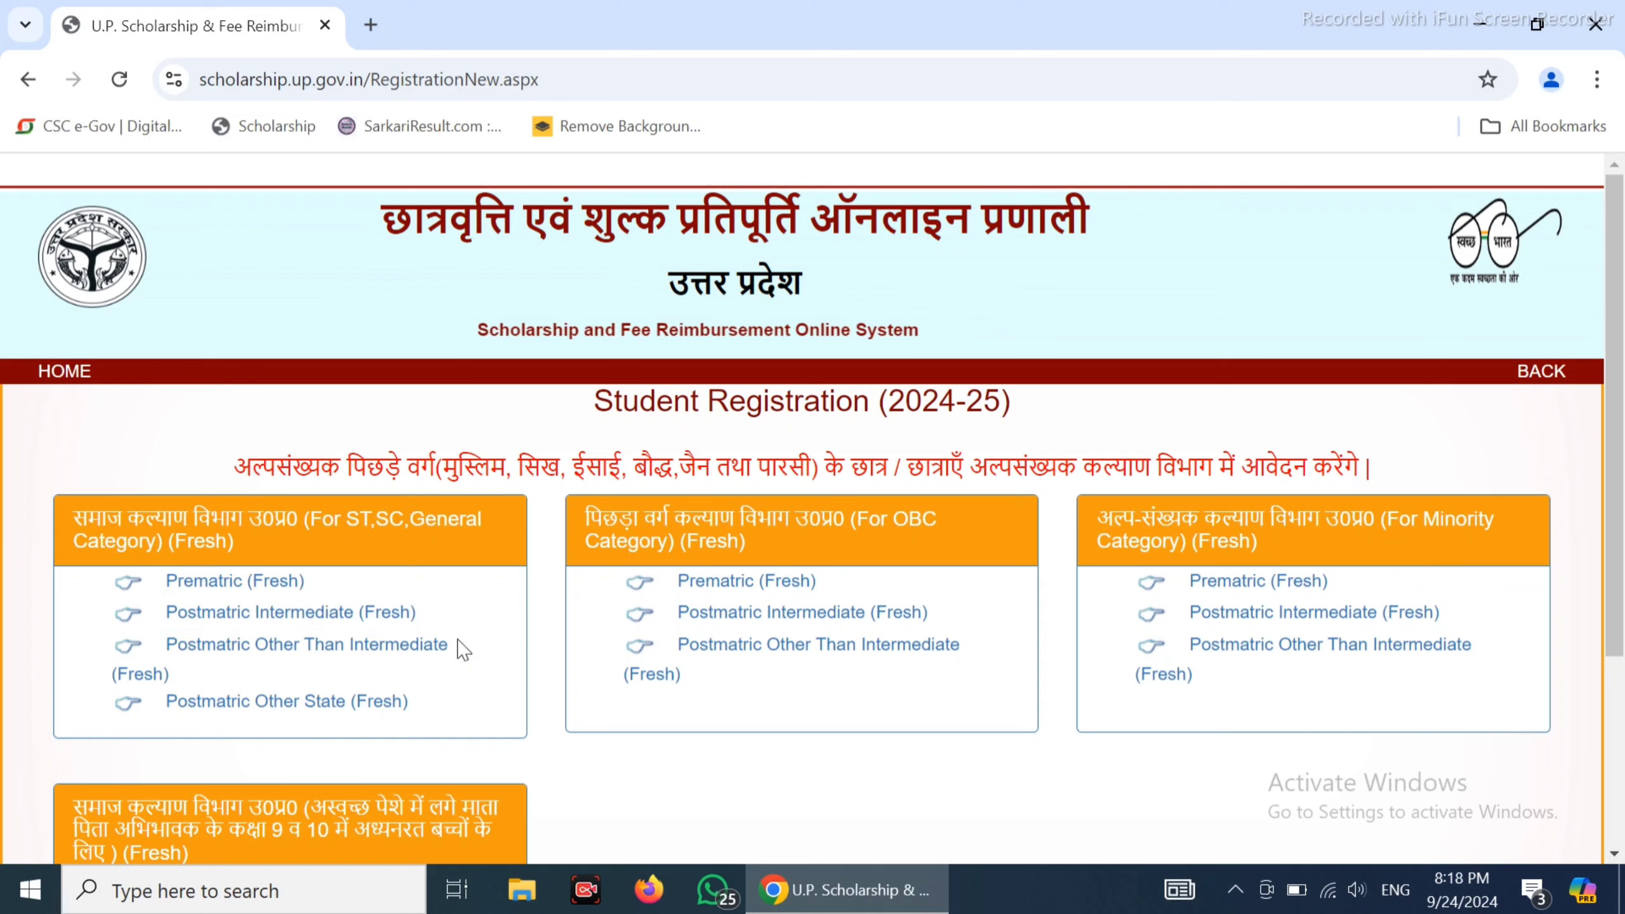
pyautogui.moveTo(459, 649); pyautogui.dragTo(158, 639)
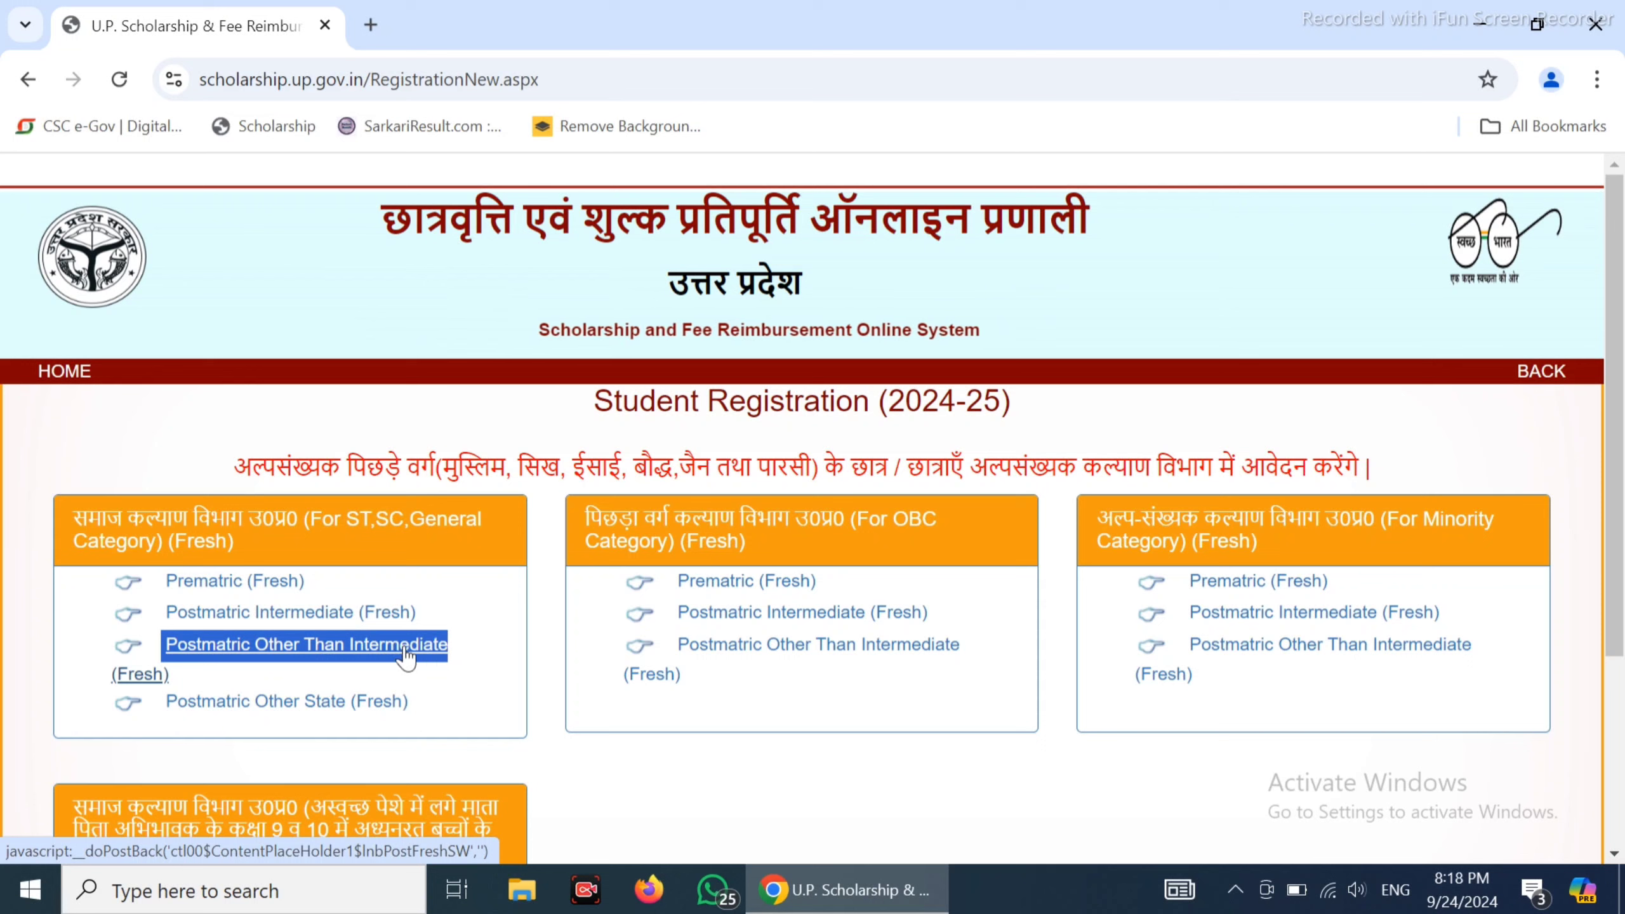
pyautogui.click(476, 654)
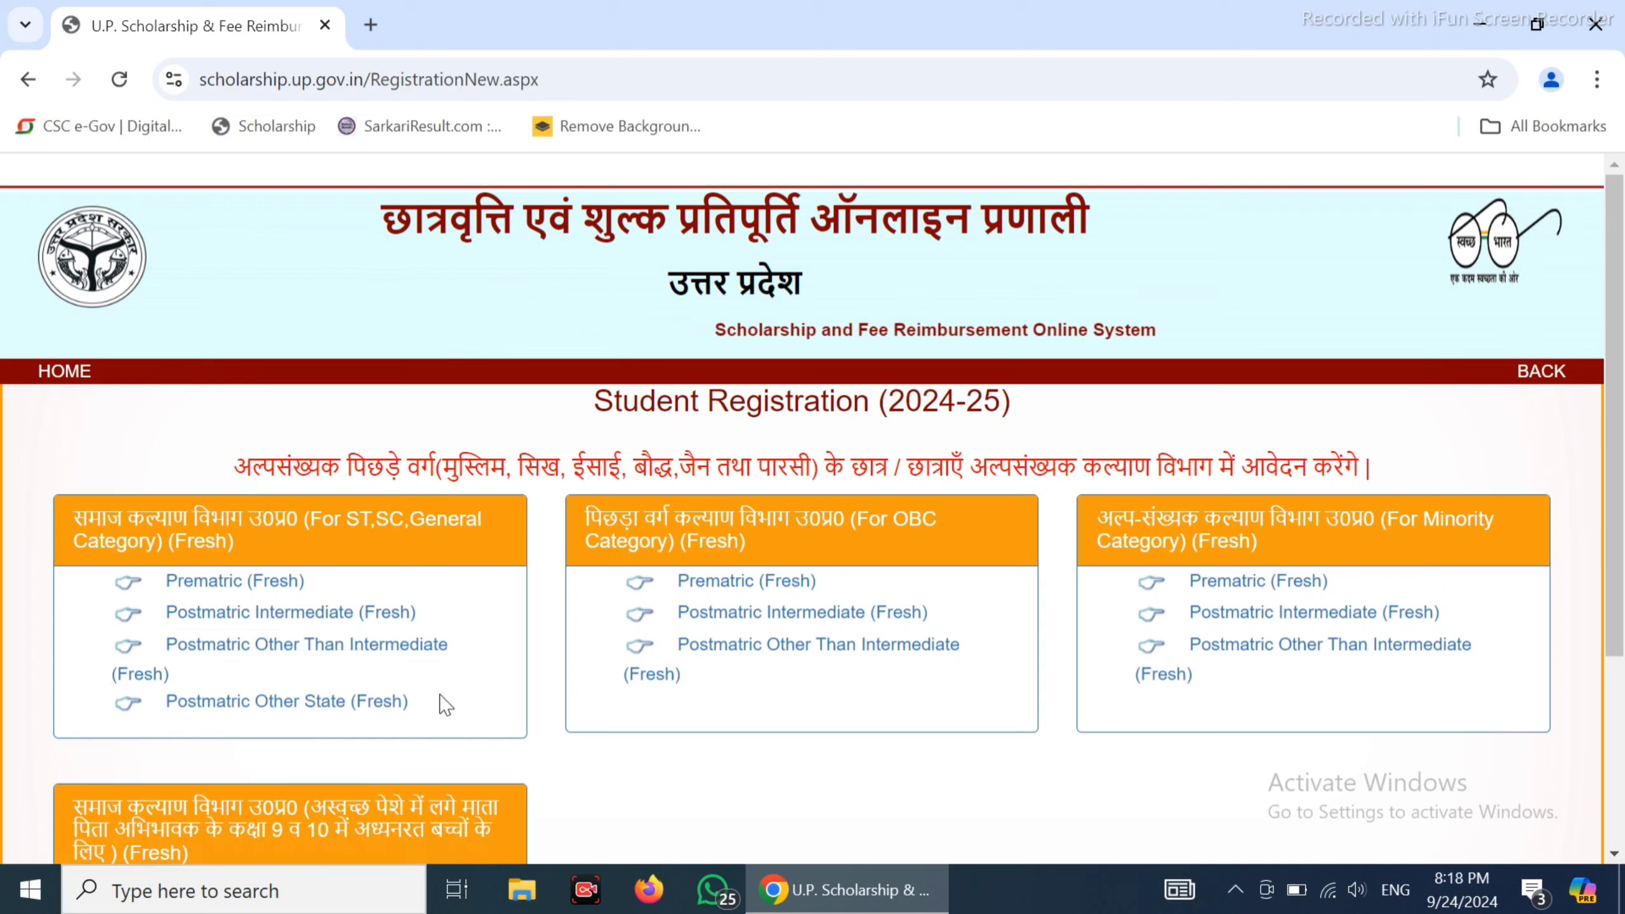
pyautogui.moveTo(427, 710); pyautogui.dragTo(154, 707)
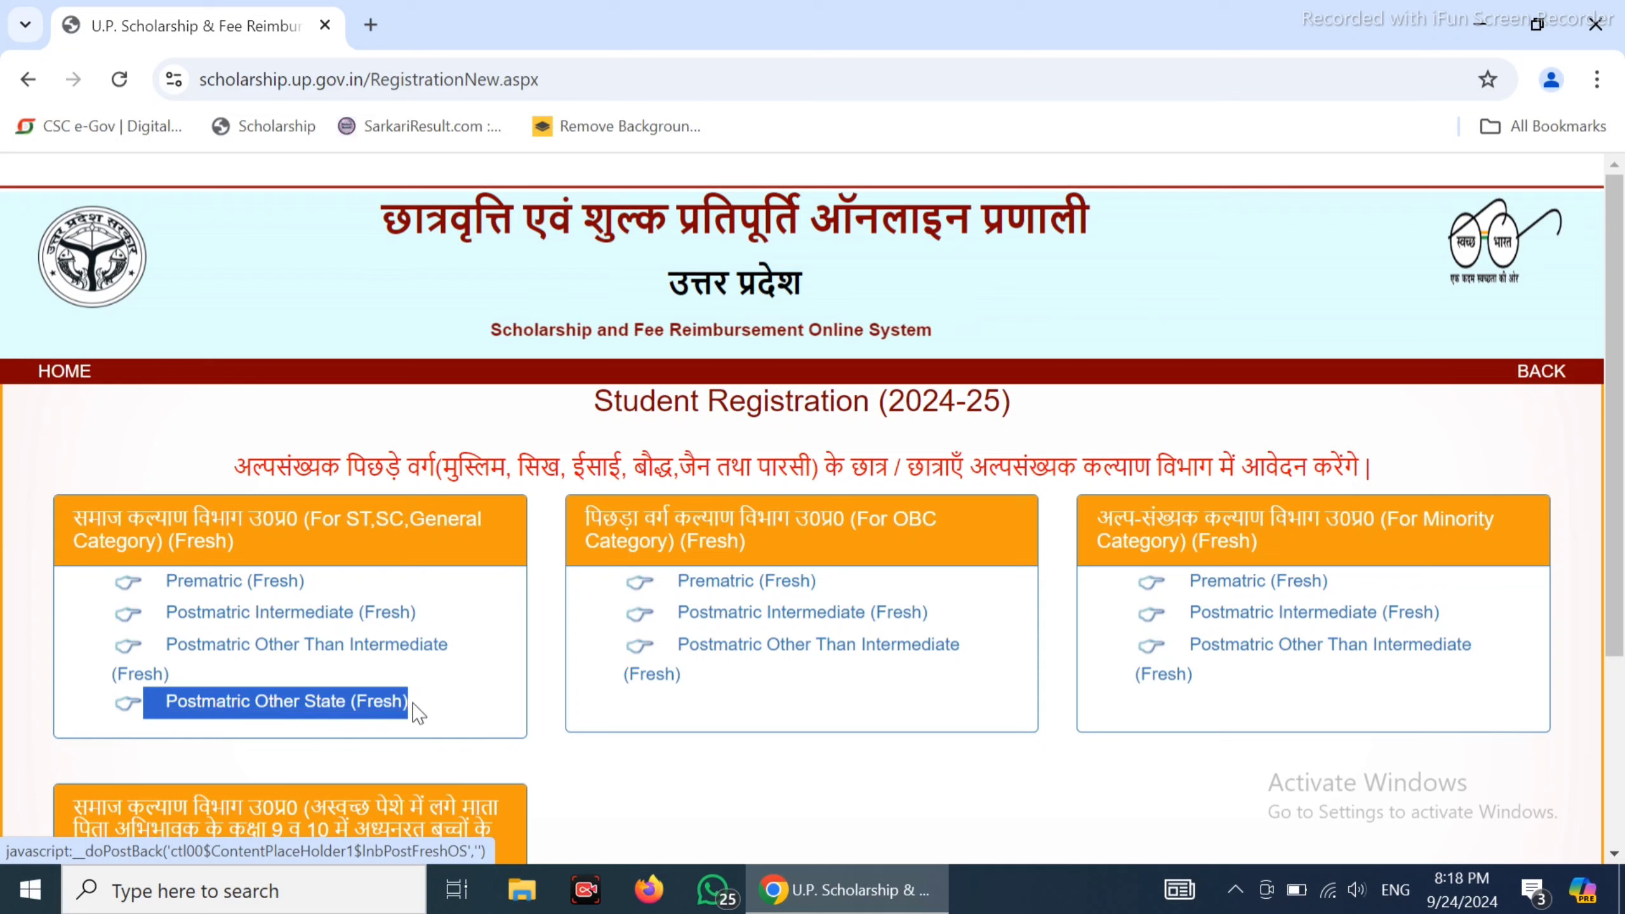
pyautogui.click(470, 693)
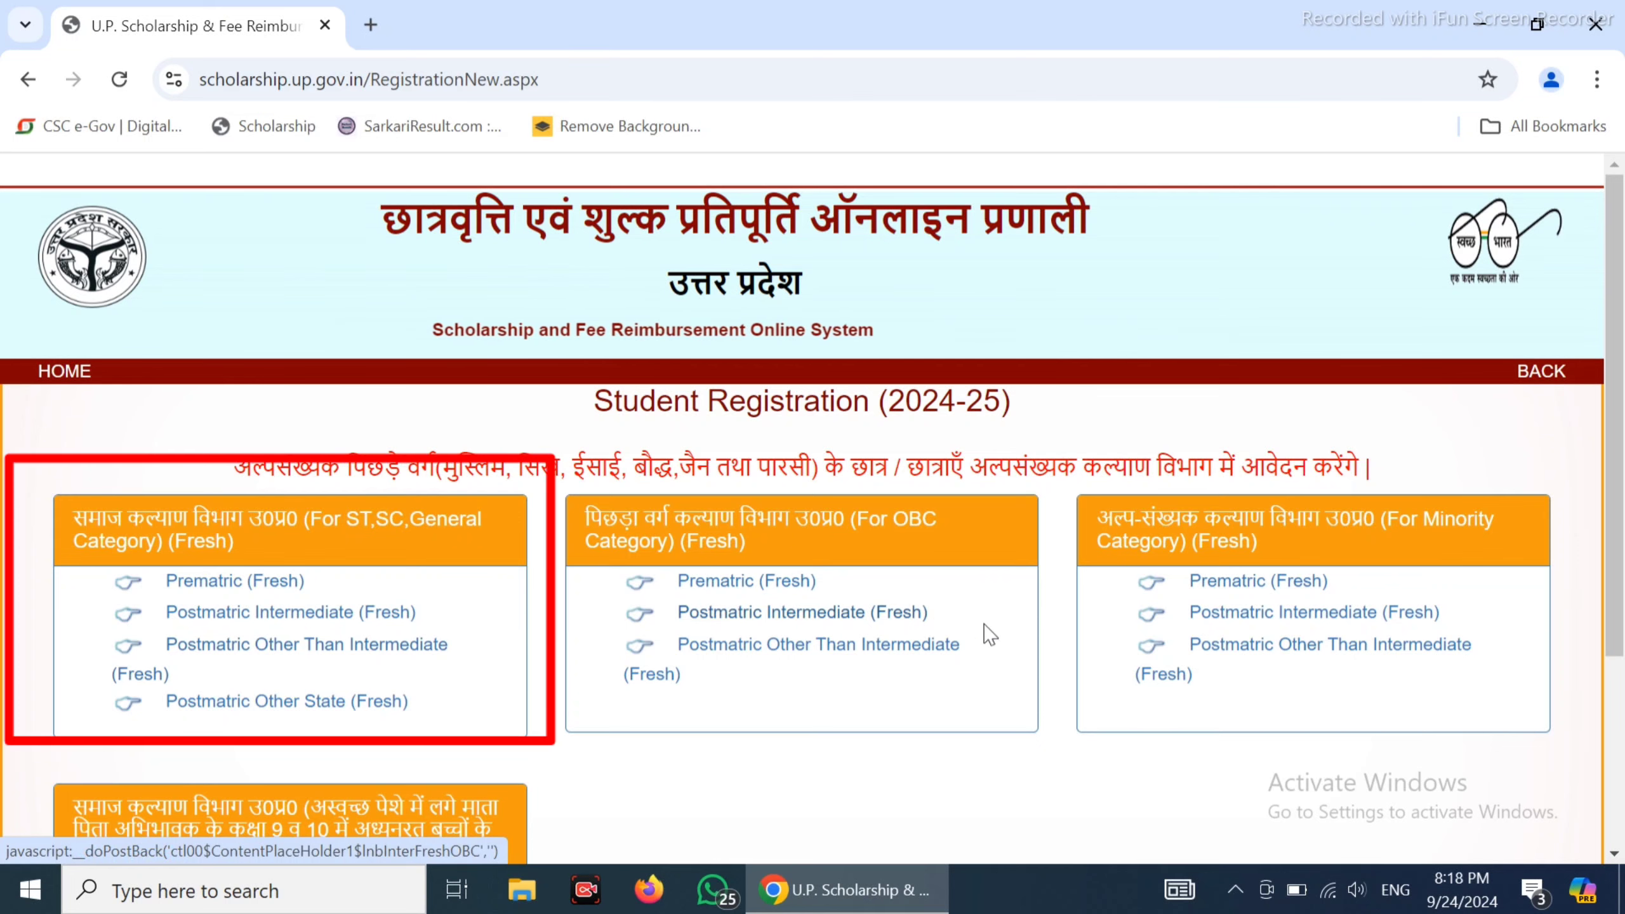
# Open the Prematric (Fresh) form and select district JP Nagar and Chandra Bhan Inter College
pyautogui.click(264, 584)
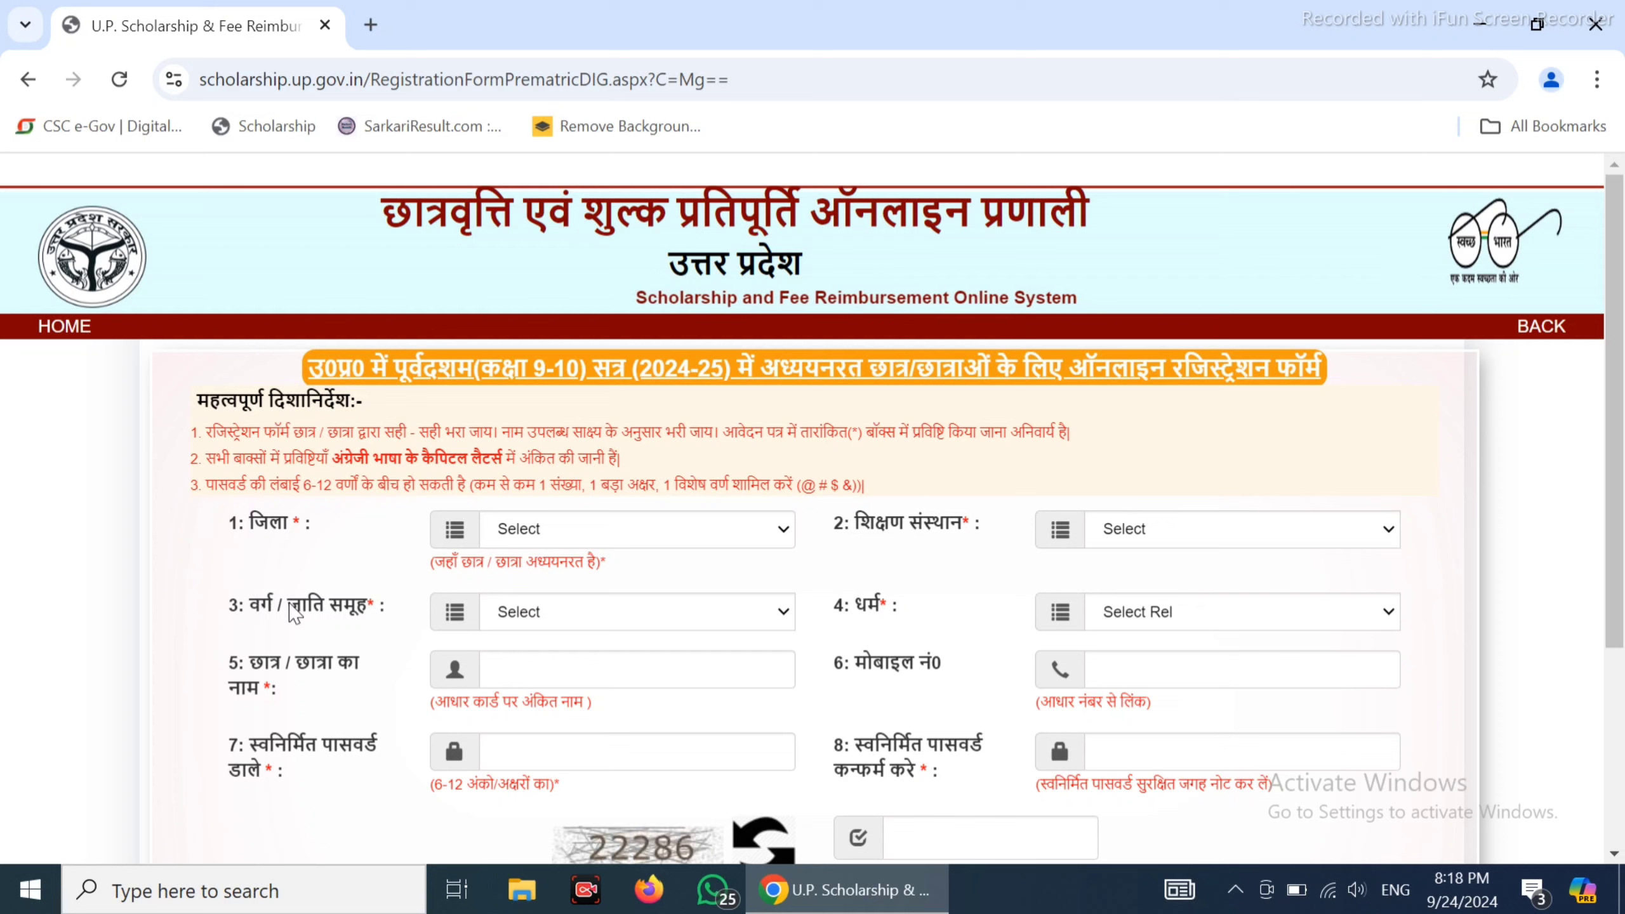
pyautogui.click(635, 524)
pyautogui.press('j')
pyautogui.press('j')
pyautogui.press('j')
pyautogui.press('j')
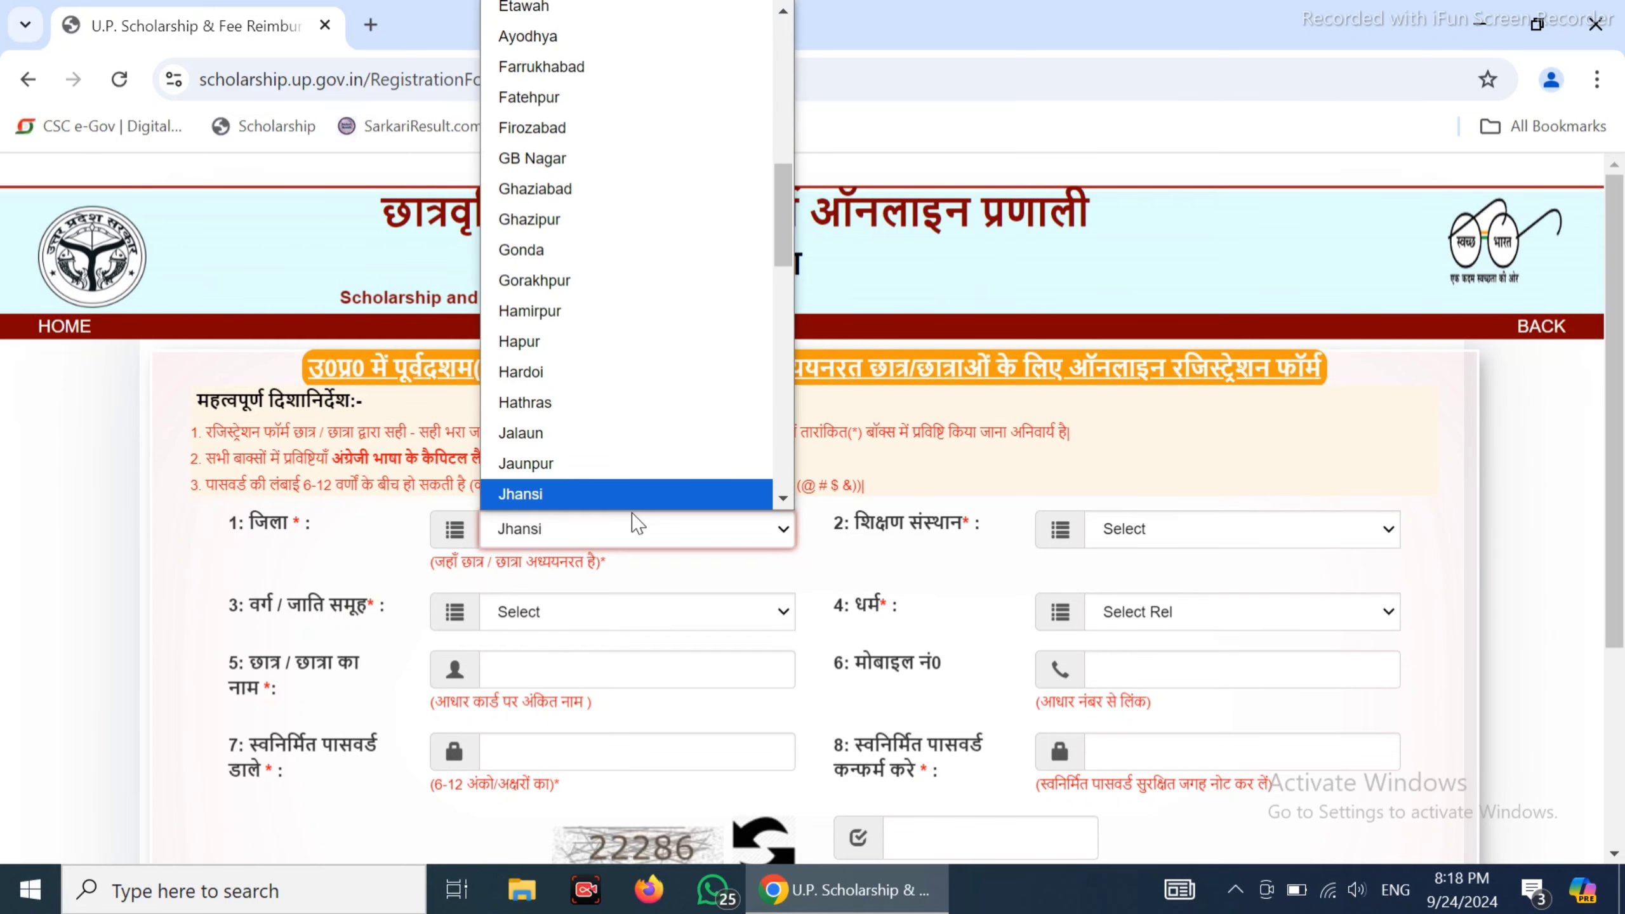
pyautogui.press('Return')
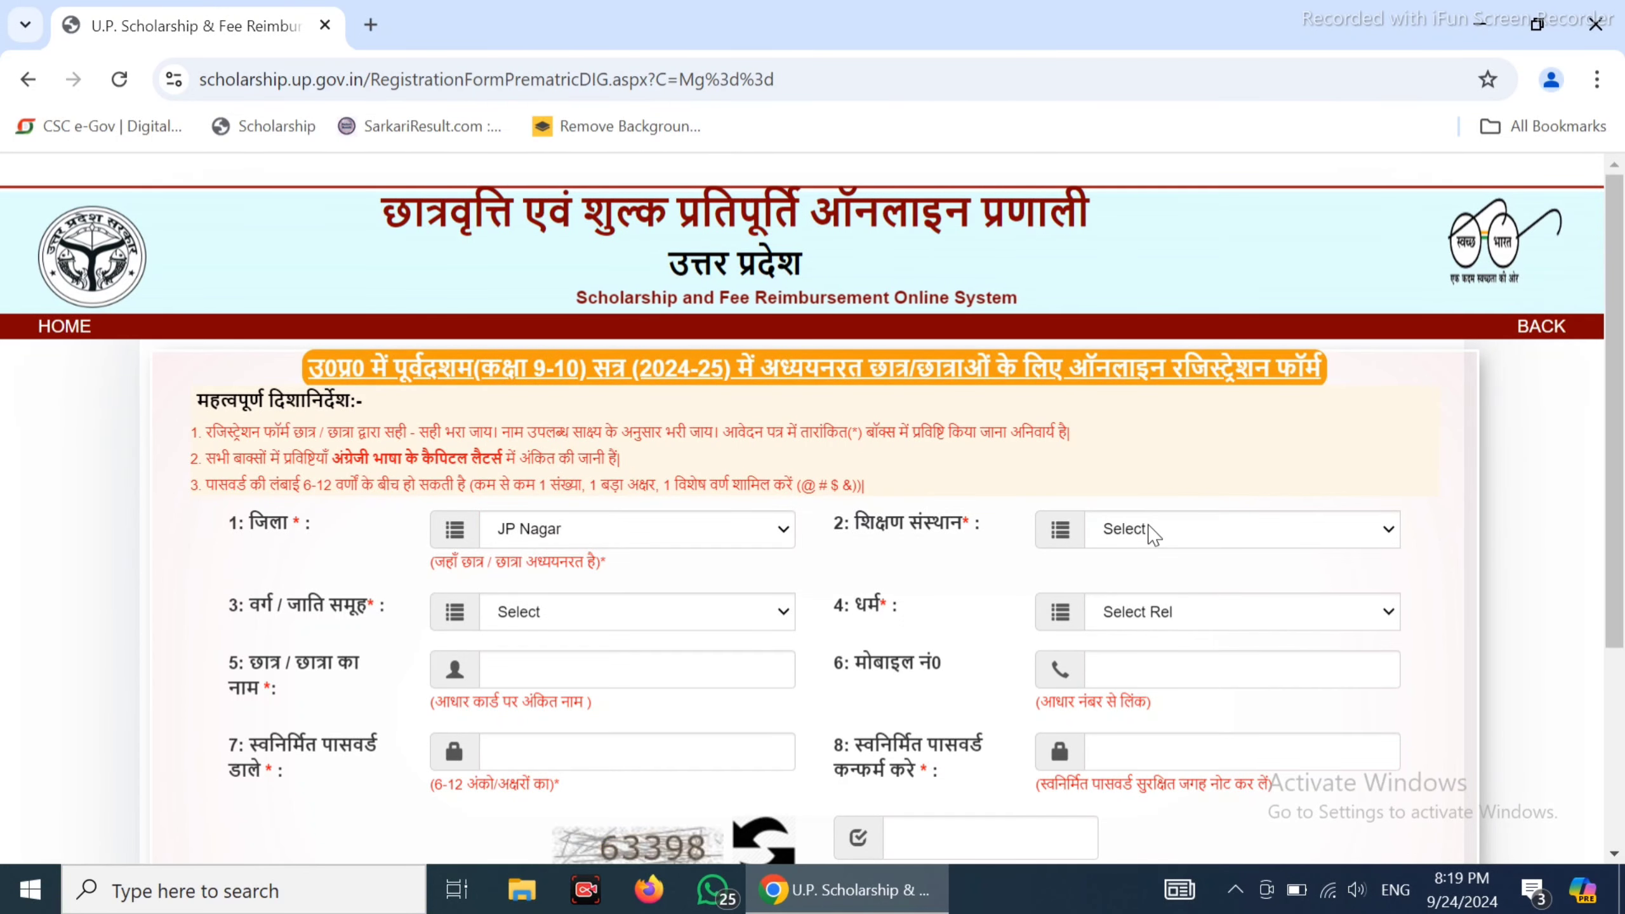
pyautogui.click(1152, 531)
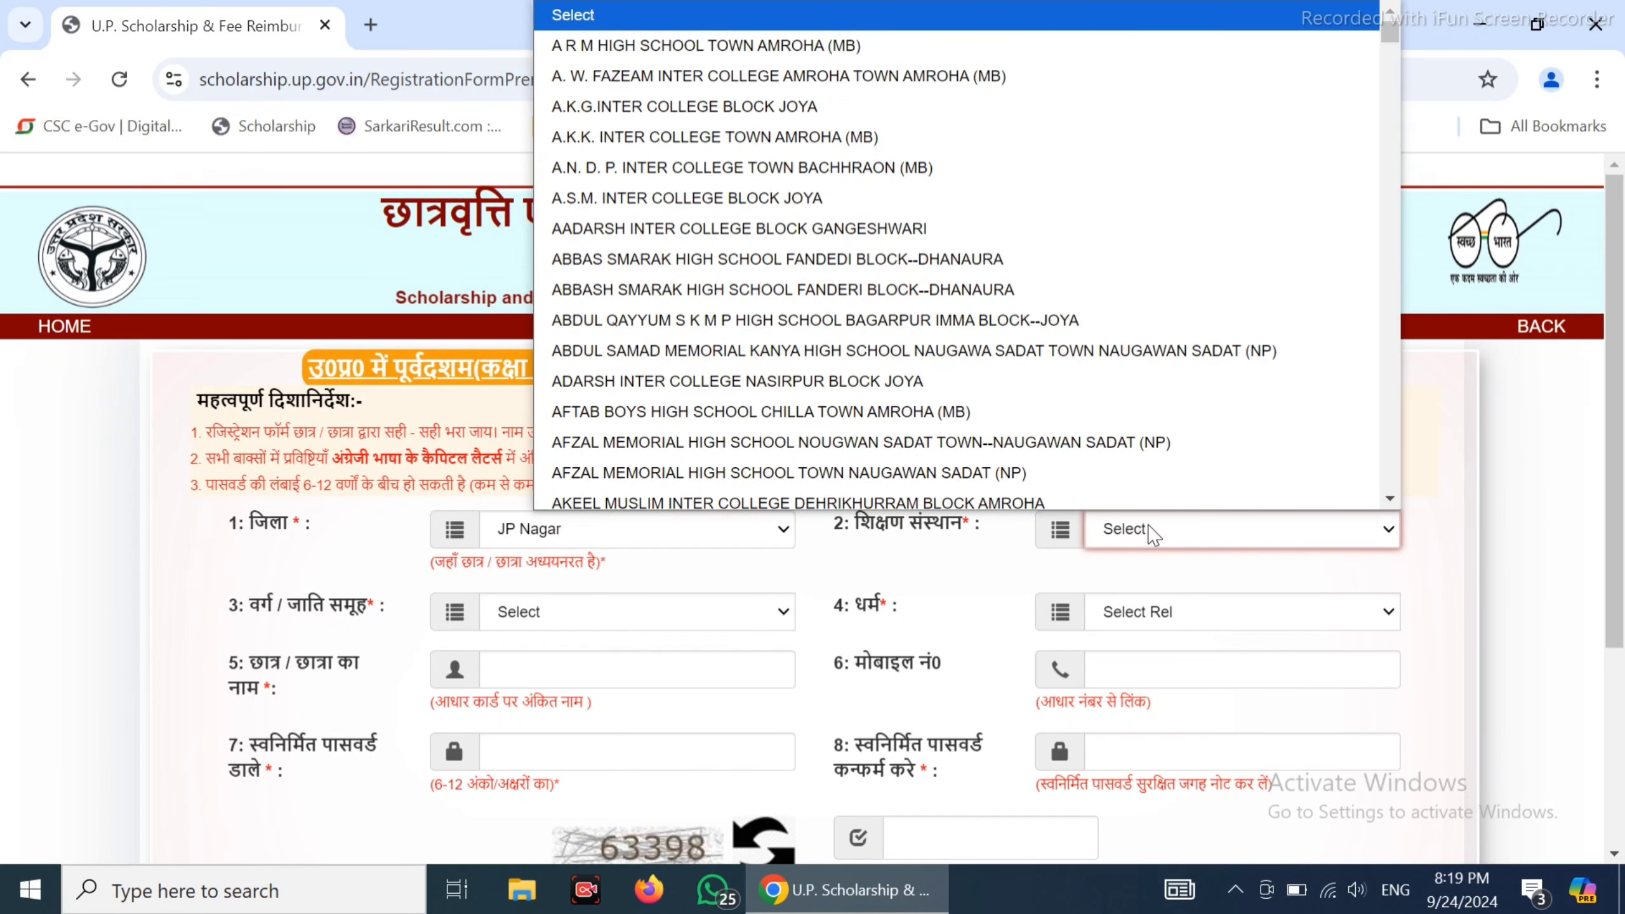
pyautogui.click(1152, 531)
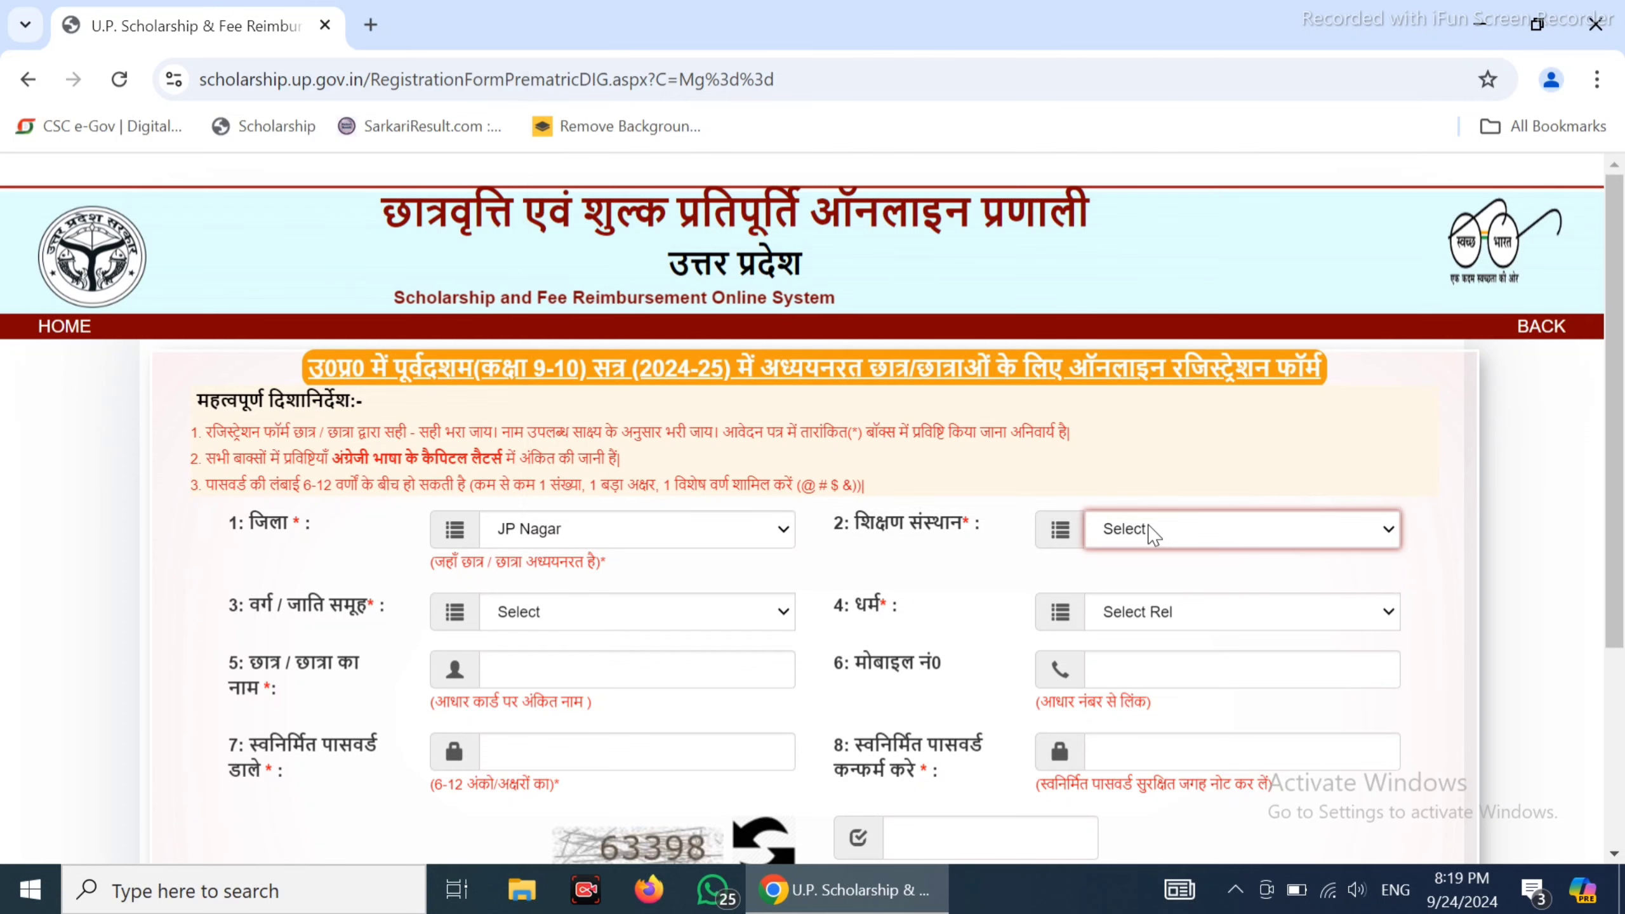
pyautogui.click(1152, 531)
# Set caste category to सामान्य वर्ग and religion to Hindu
pyautogui.click(637, 611)
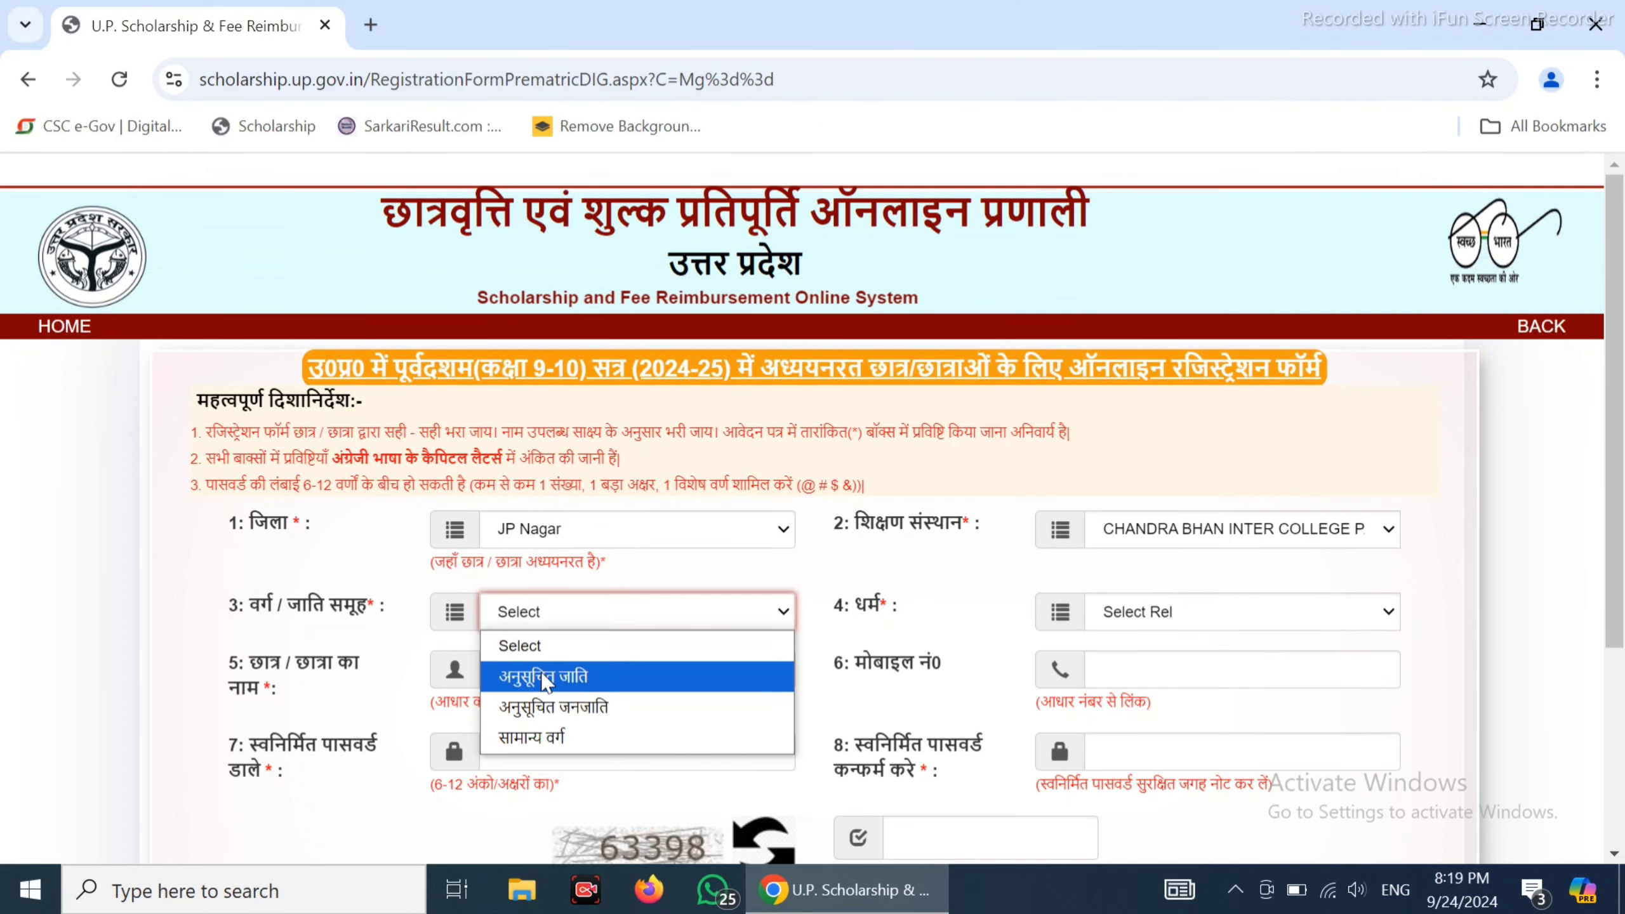
pyautogui.click(569, 734)
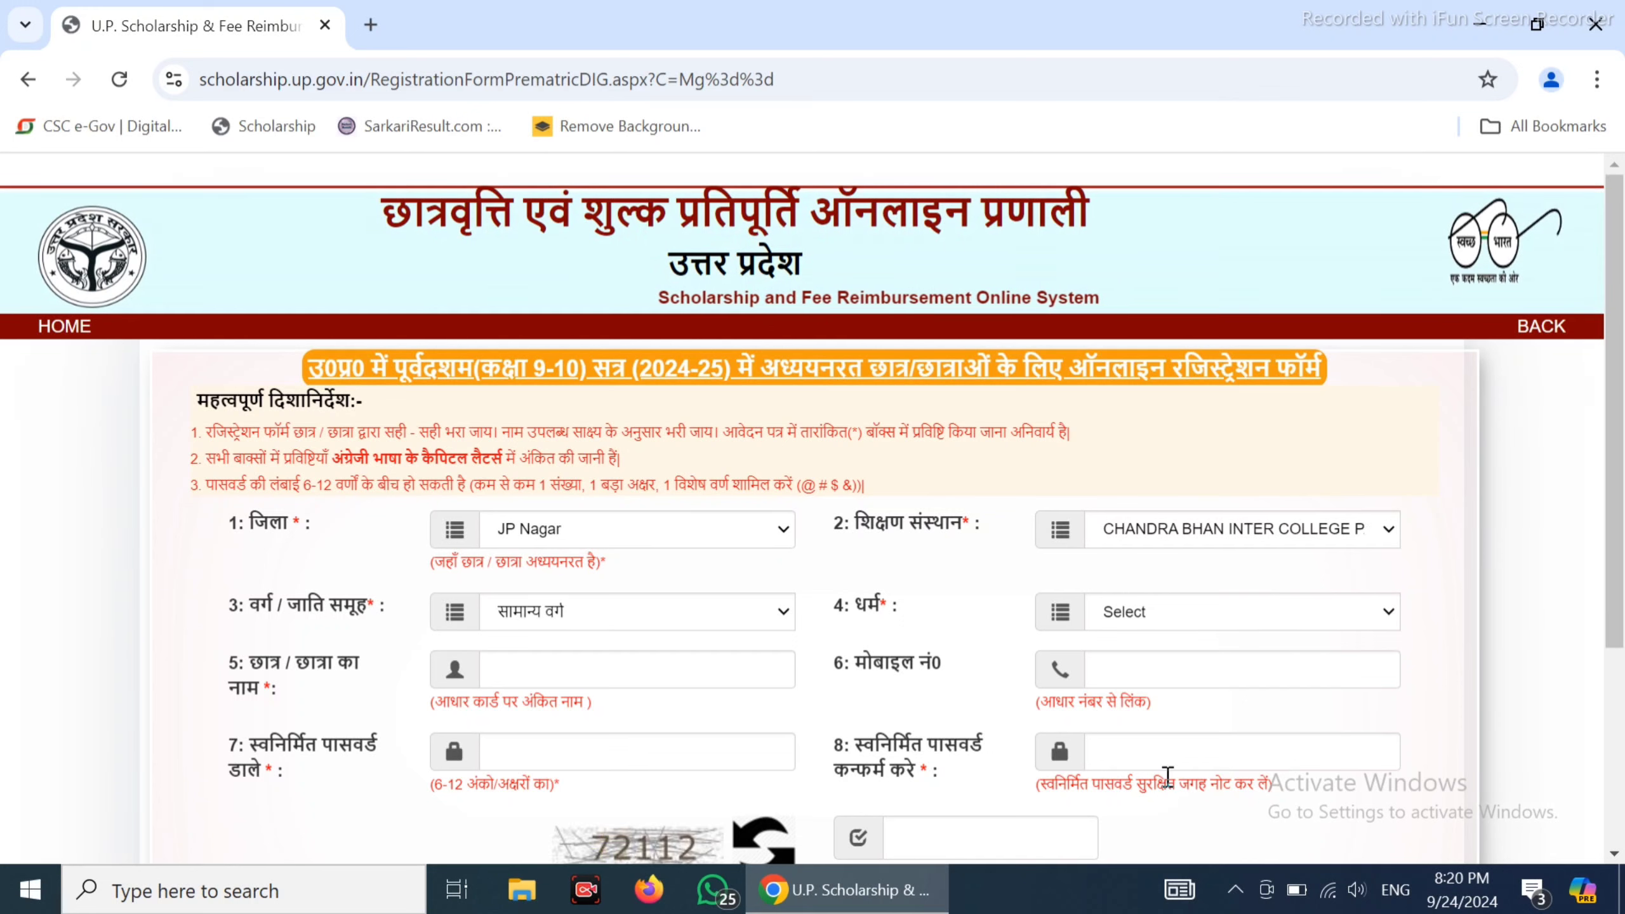
pyautogui.click(1151, 617)
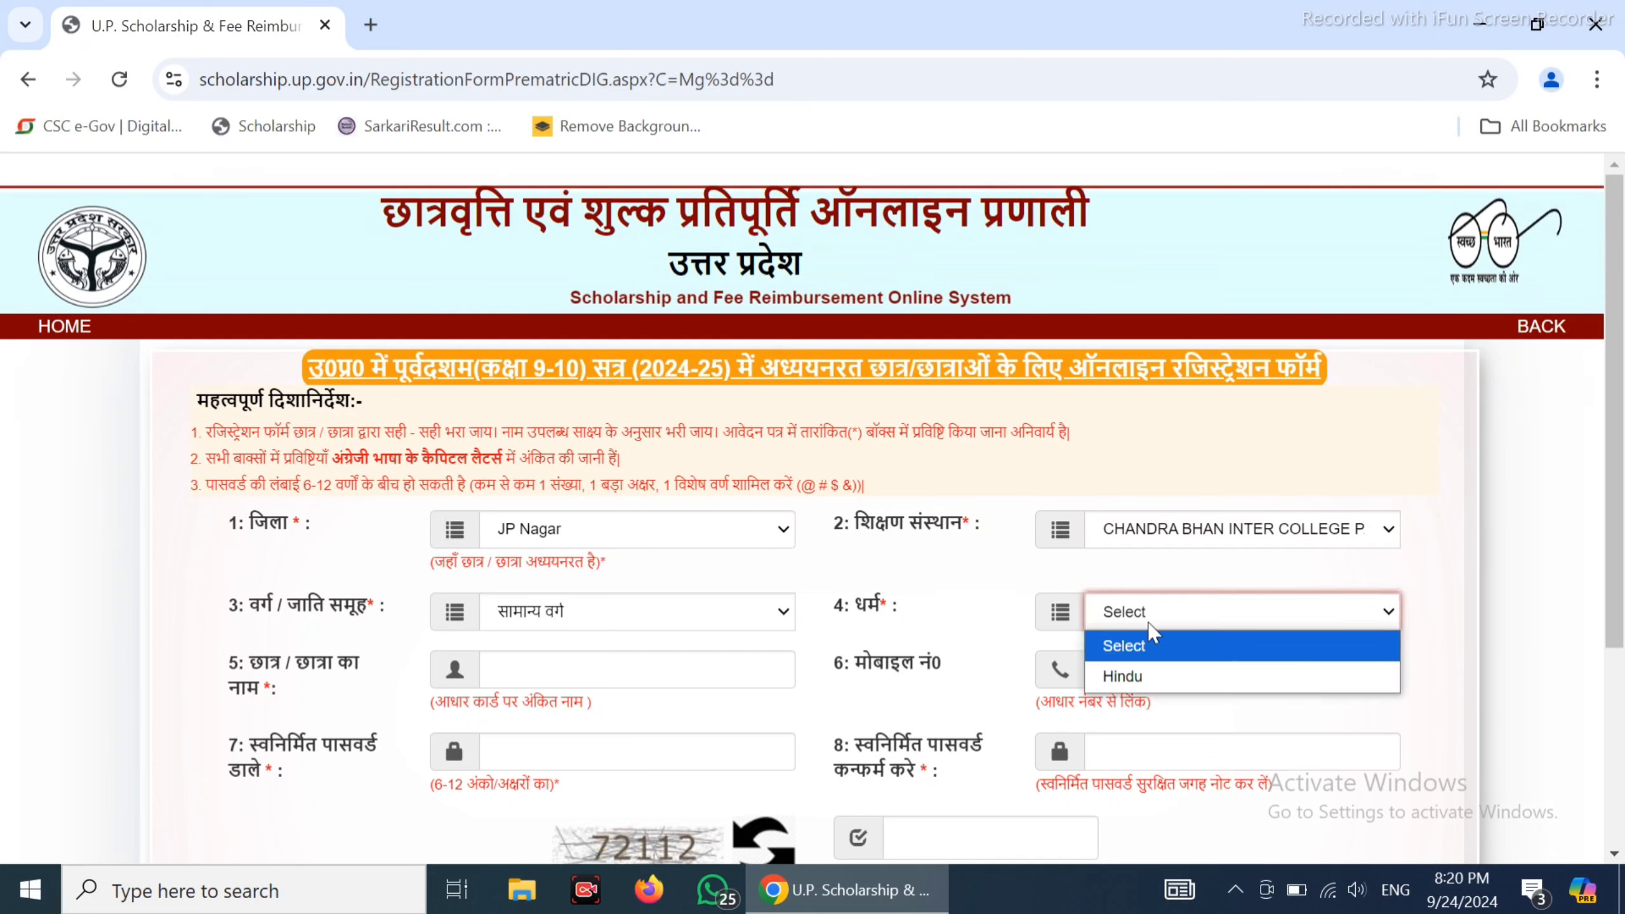
pyautogui.click(1135, 674)
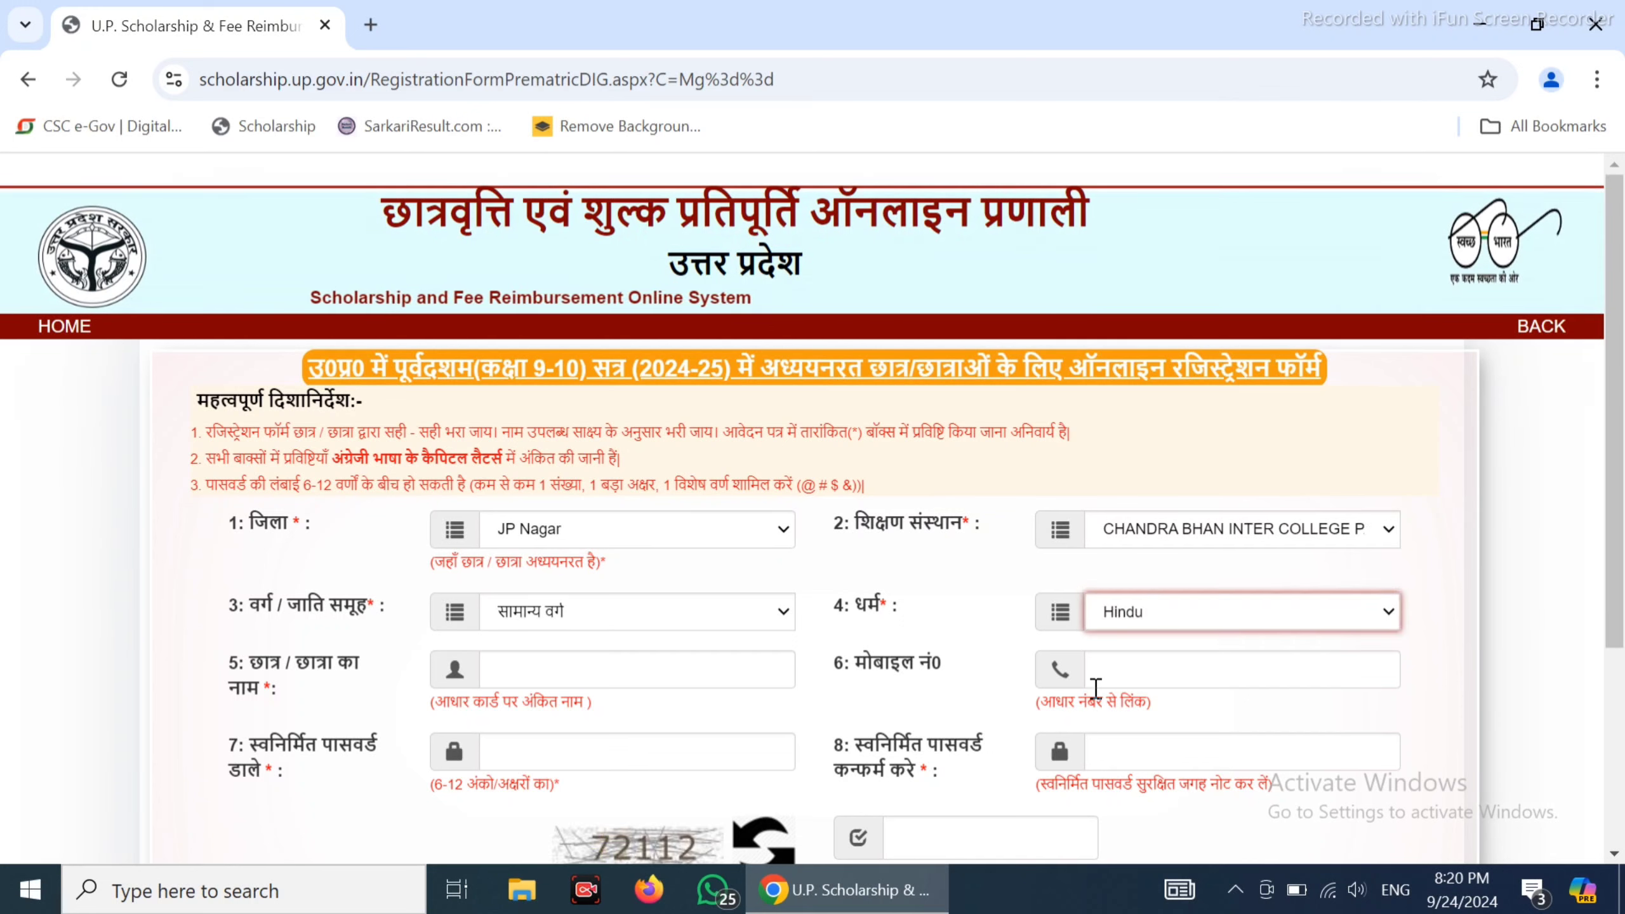
pyautogui.click(561, 682)
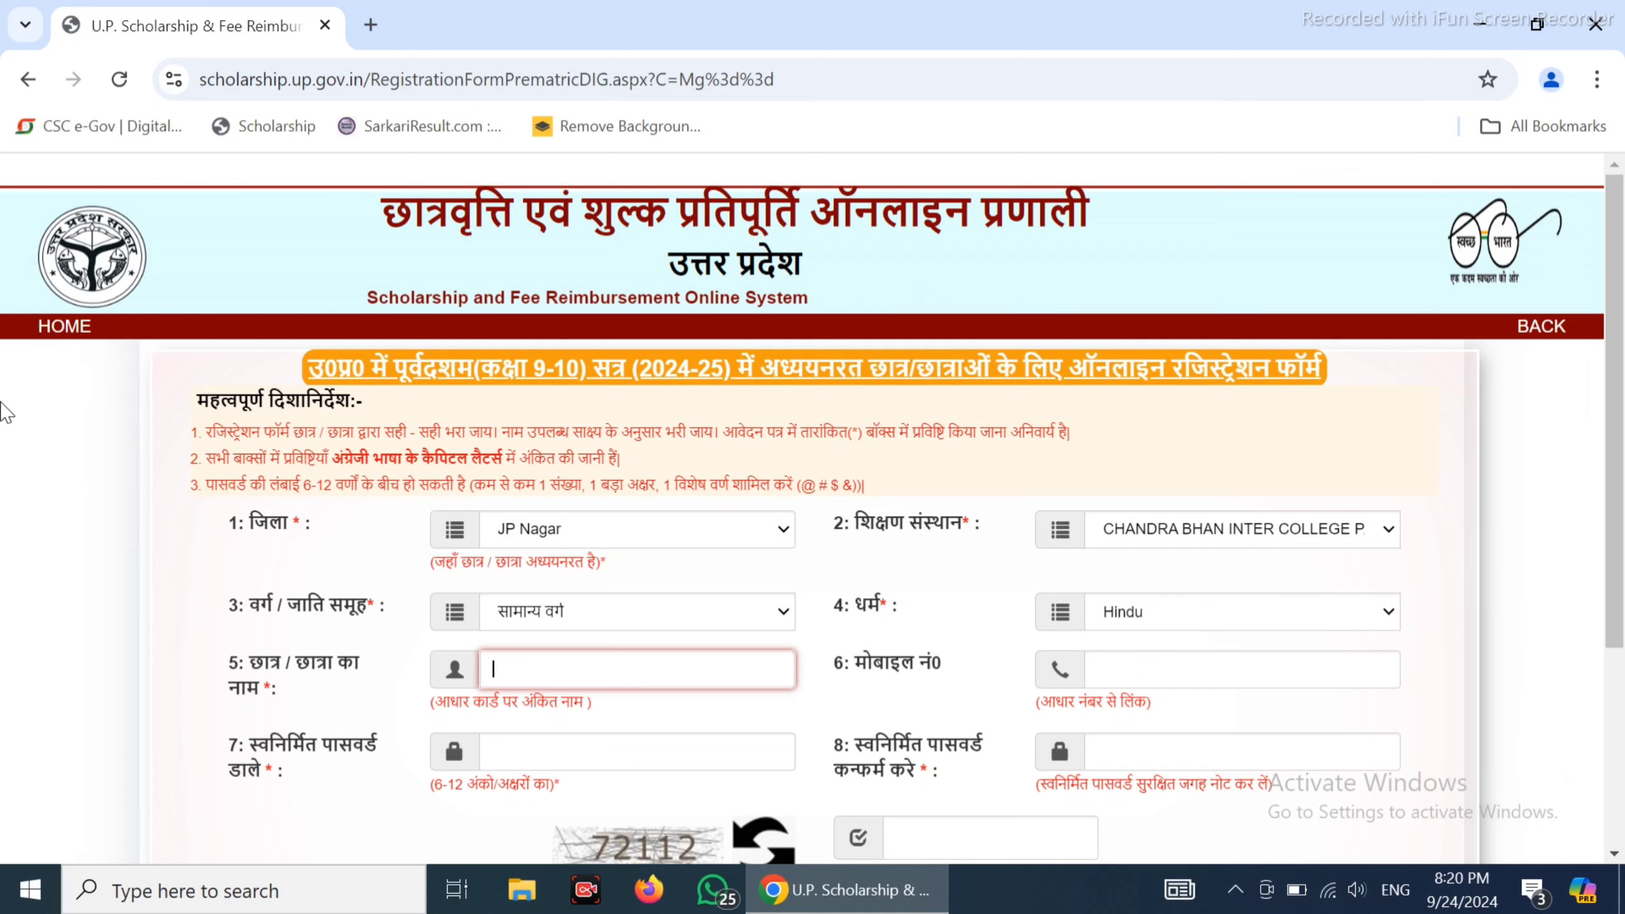
# Enter the student's full name and continue to the mobile number and remaining fields
pyautogui.click(1127, 669)
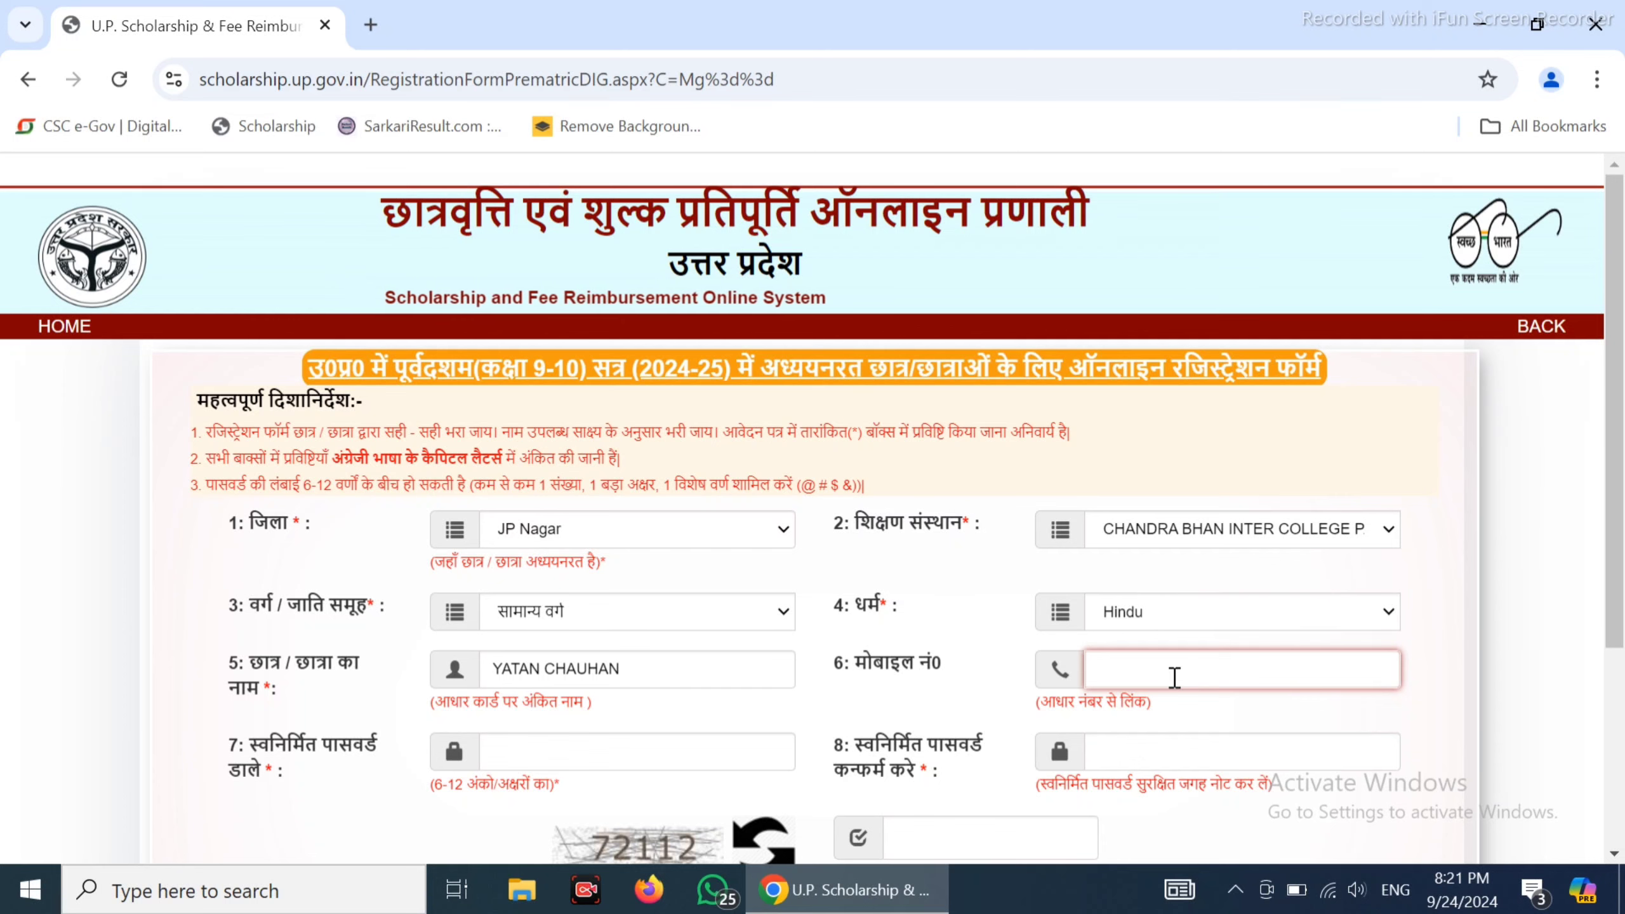
pyautogui.scroll(-3, 1165, 676)
pyautogui.scroll(-1, 1166, 588)
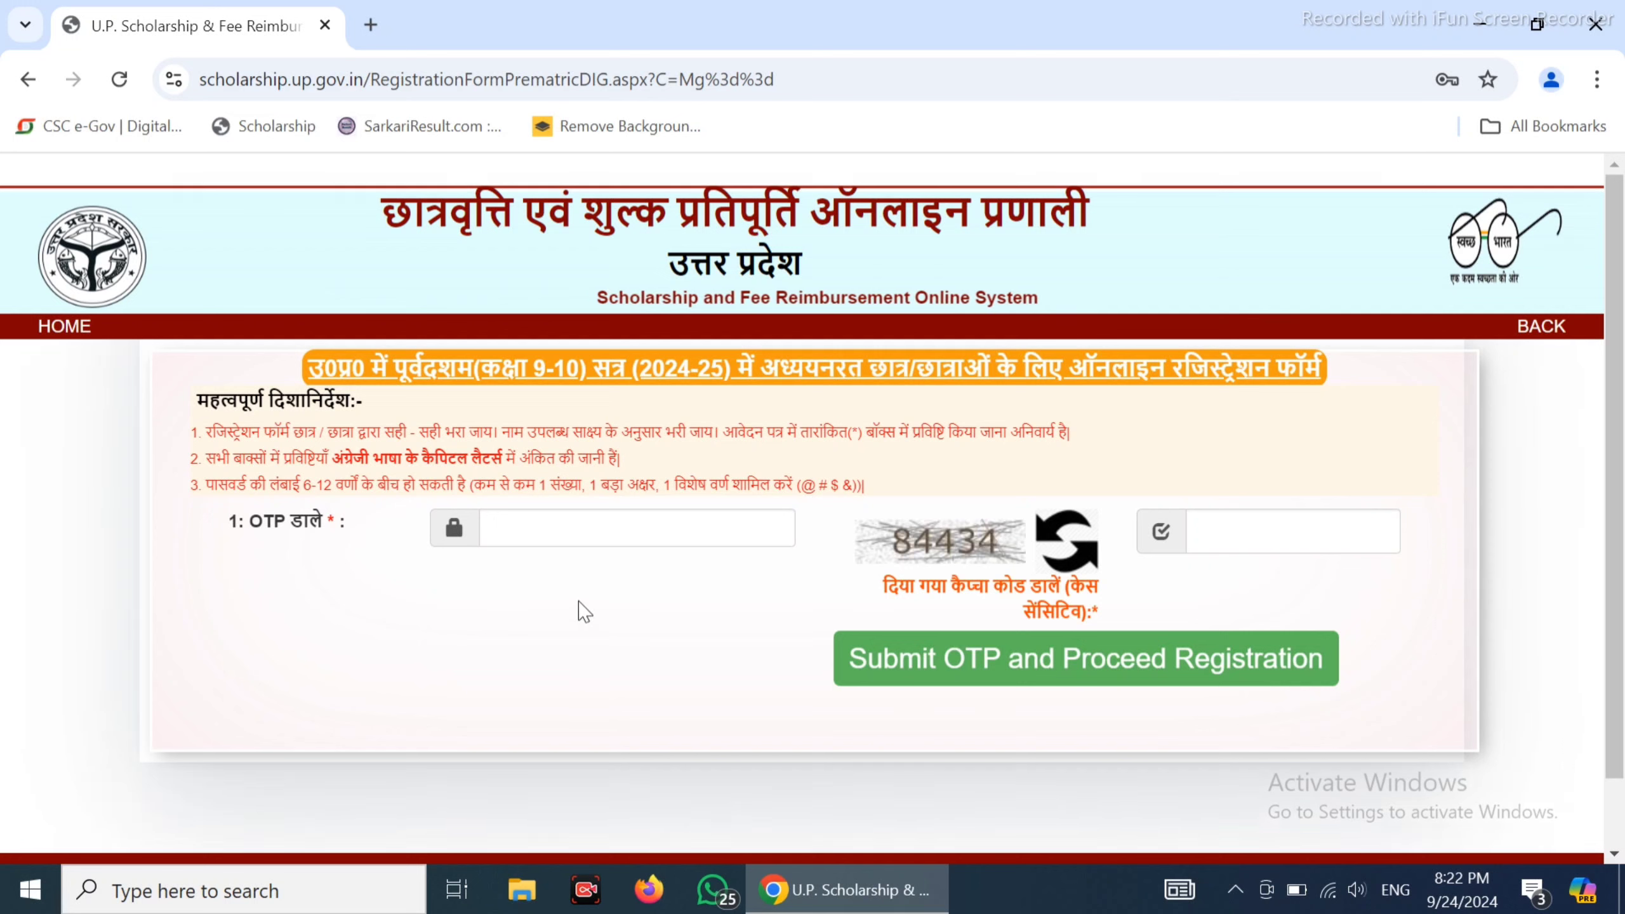
# Enter the displayed captcha code on the OTP verification page
pyautogui.click(1297, 533)
pyautogui.write('844')
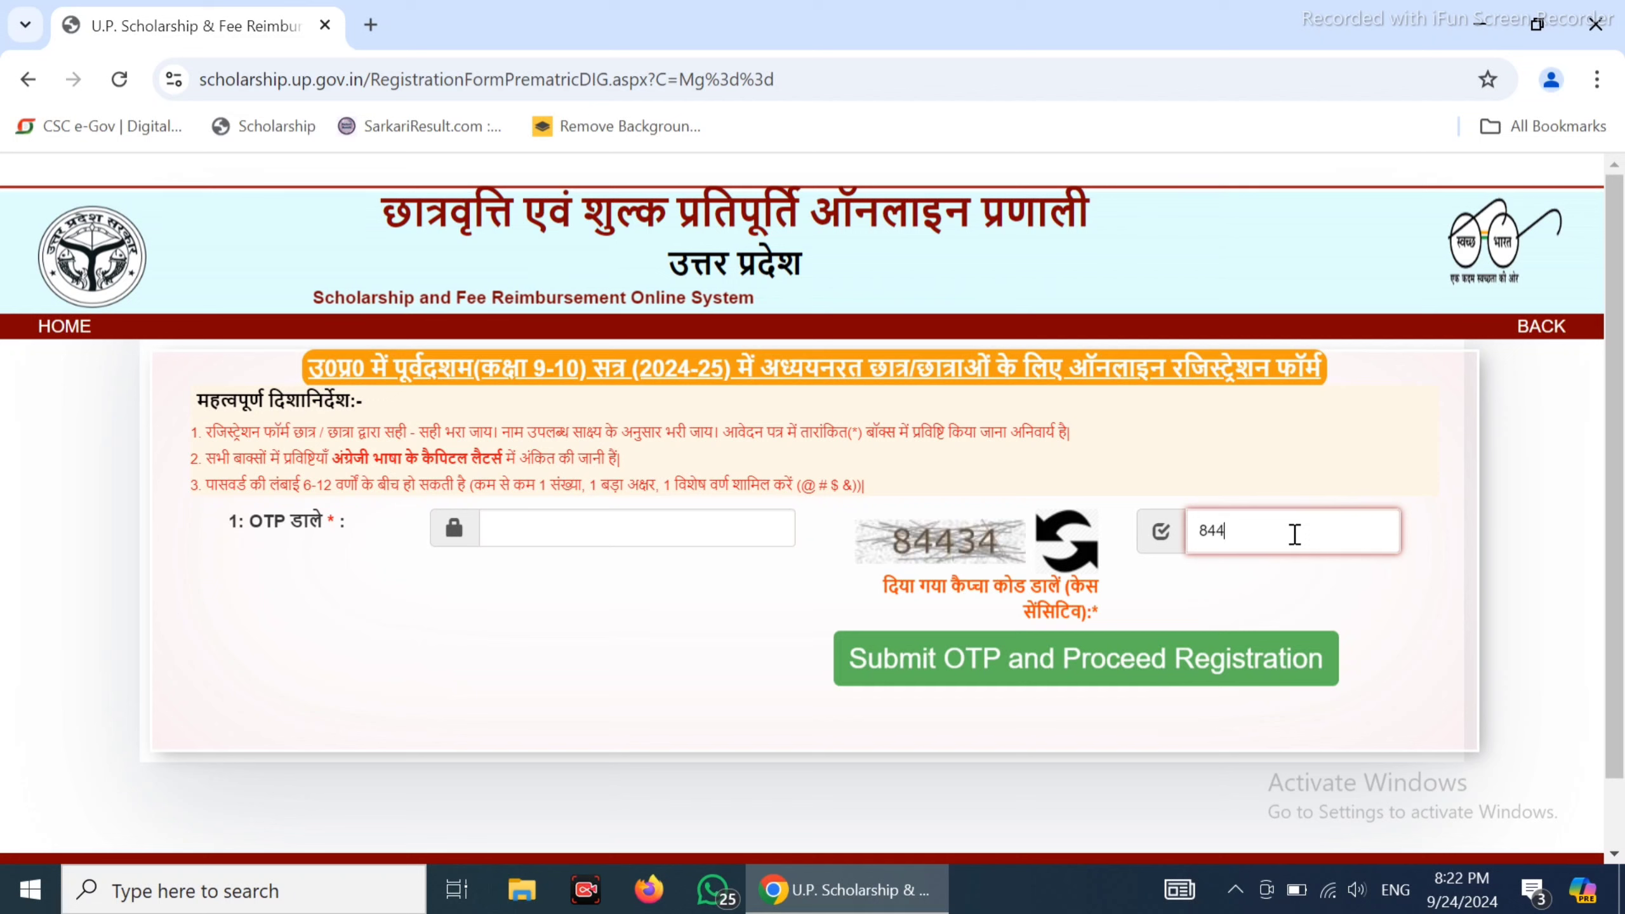
pyautogui.write('34')
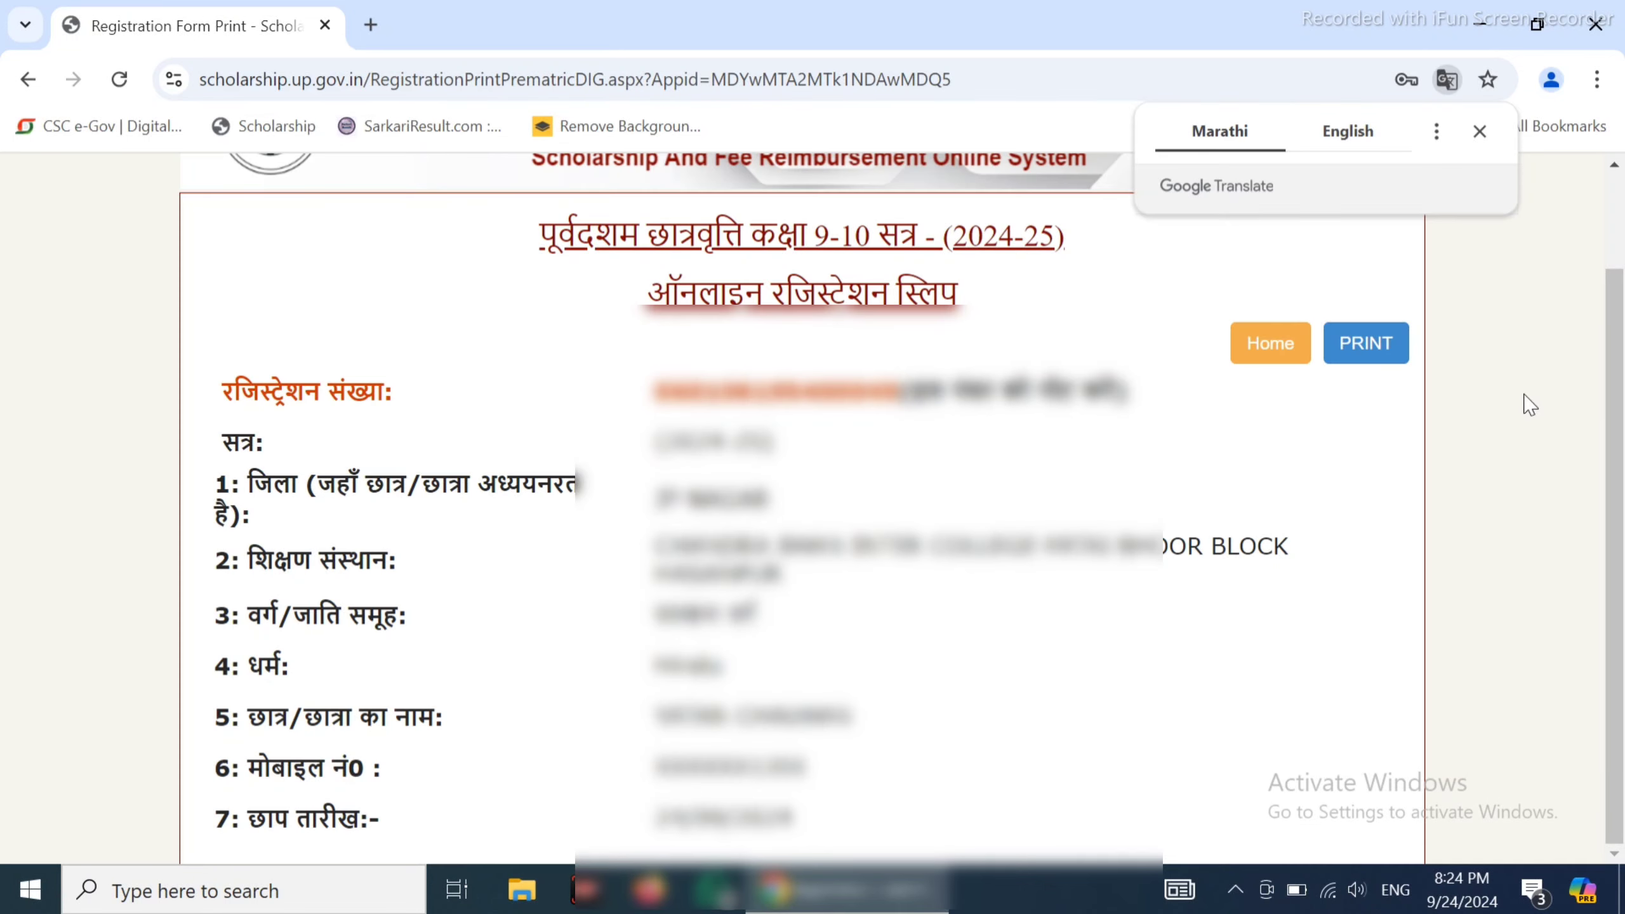
# Print the online registration slip through Chrome's print dialog
pyautogui.click(1366, 343)
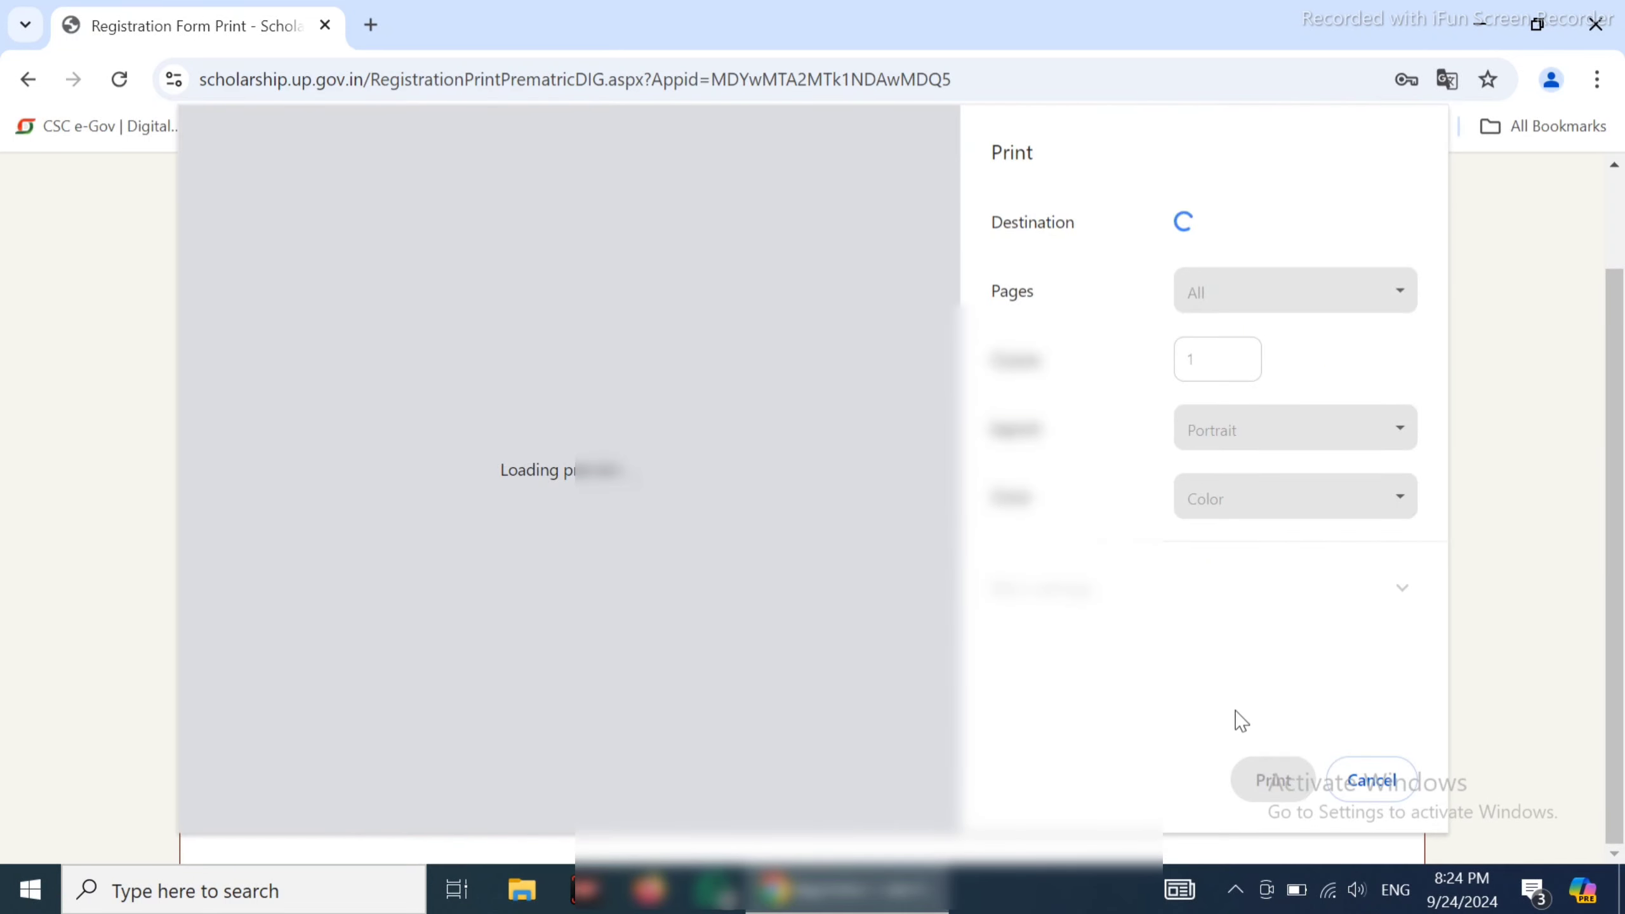
pyautogui.click(1272, 776)
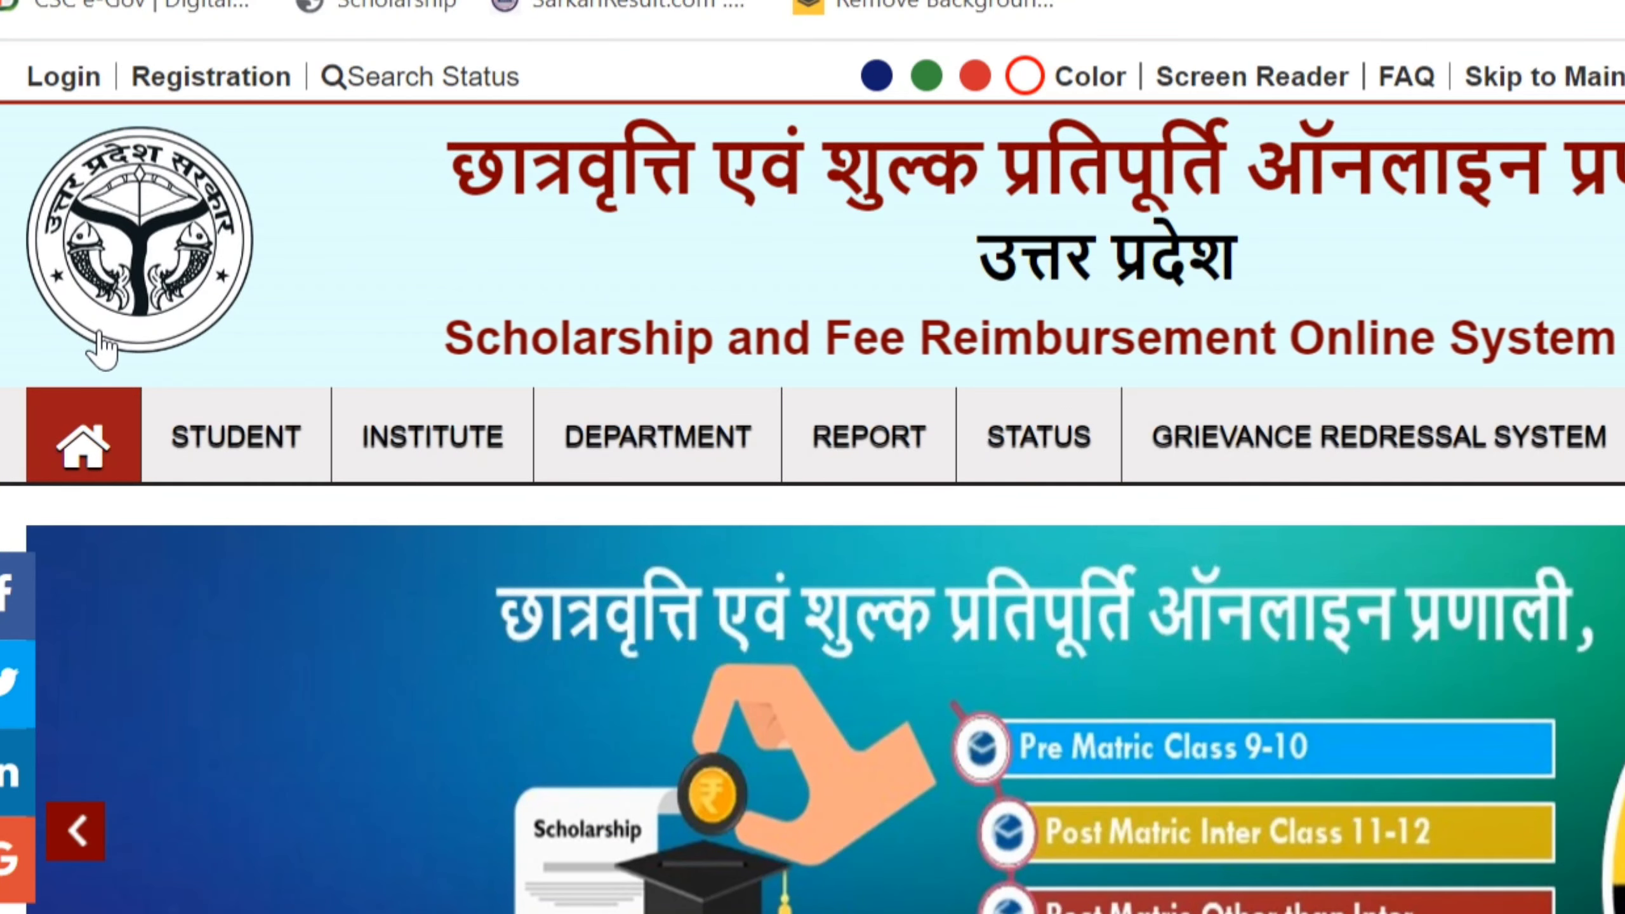
# Reveal the Prematric Student Login option under STUDENT > Fresh Login
pyautogui.moveTo(246, 451)
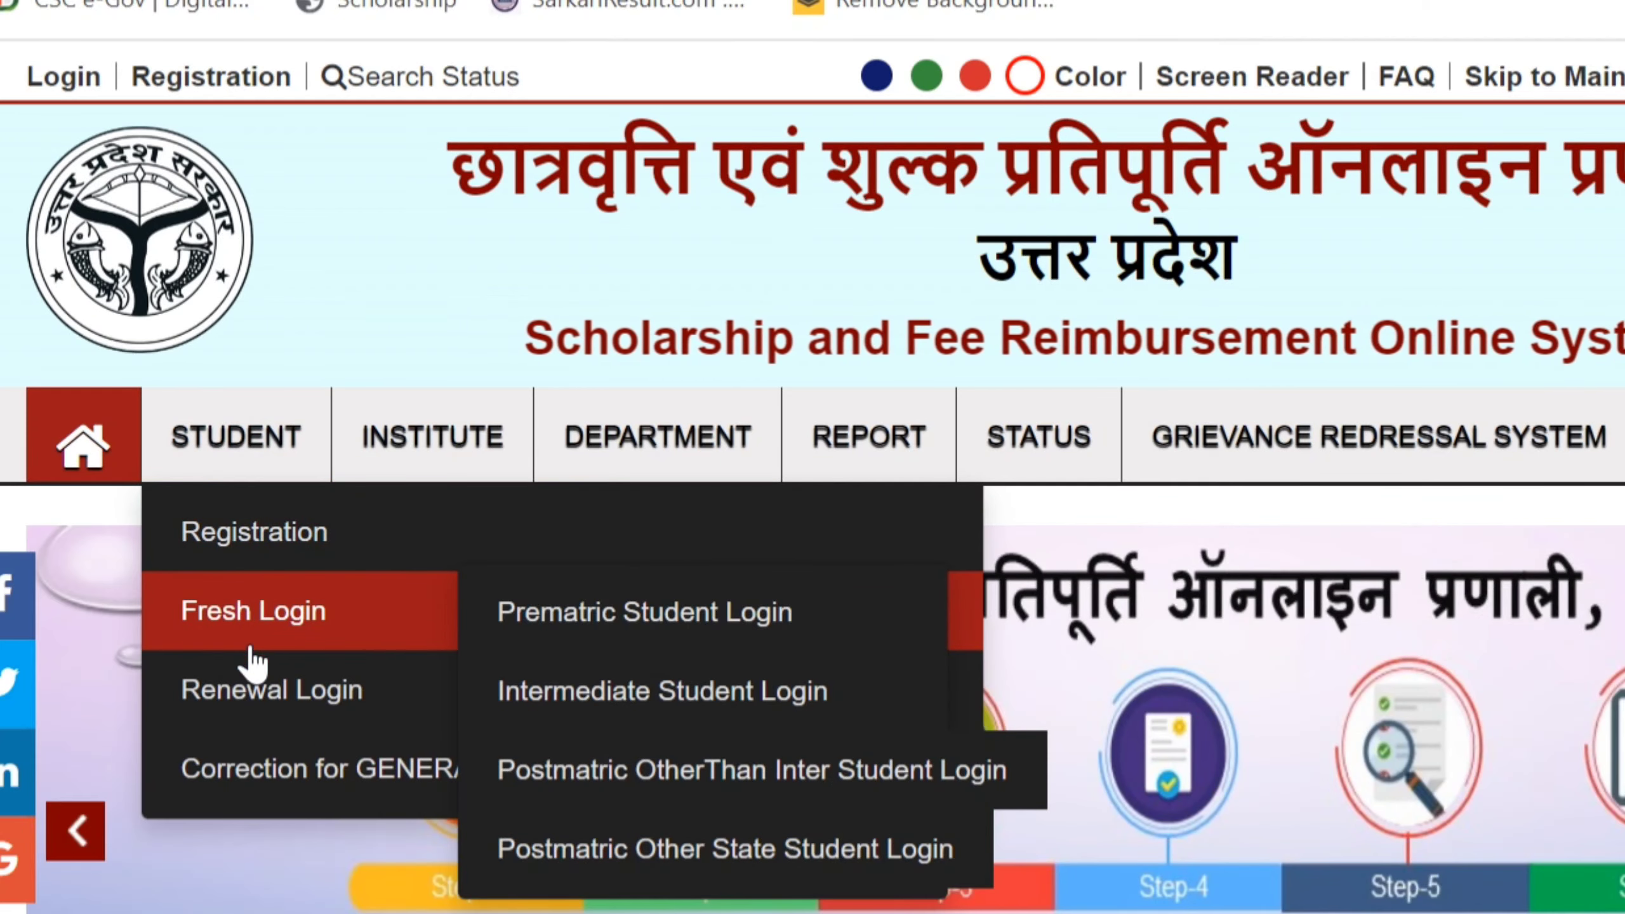
pyautogui.moveTo(253, 695)
pyautogui.moveTo(253, 640)
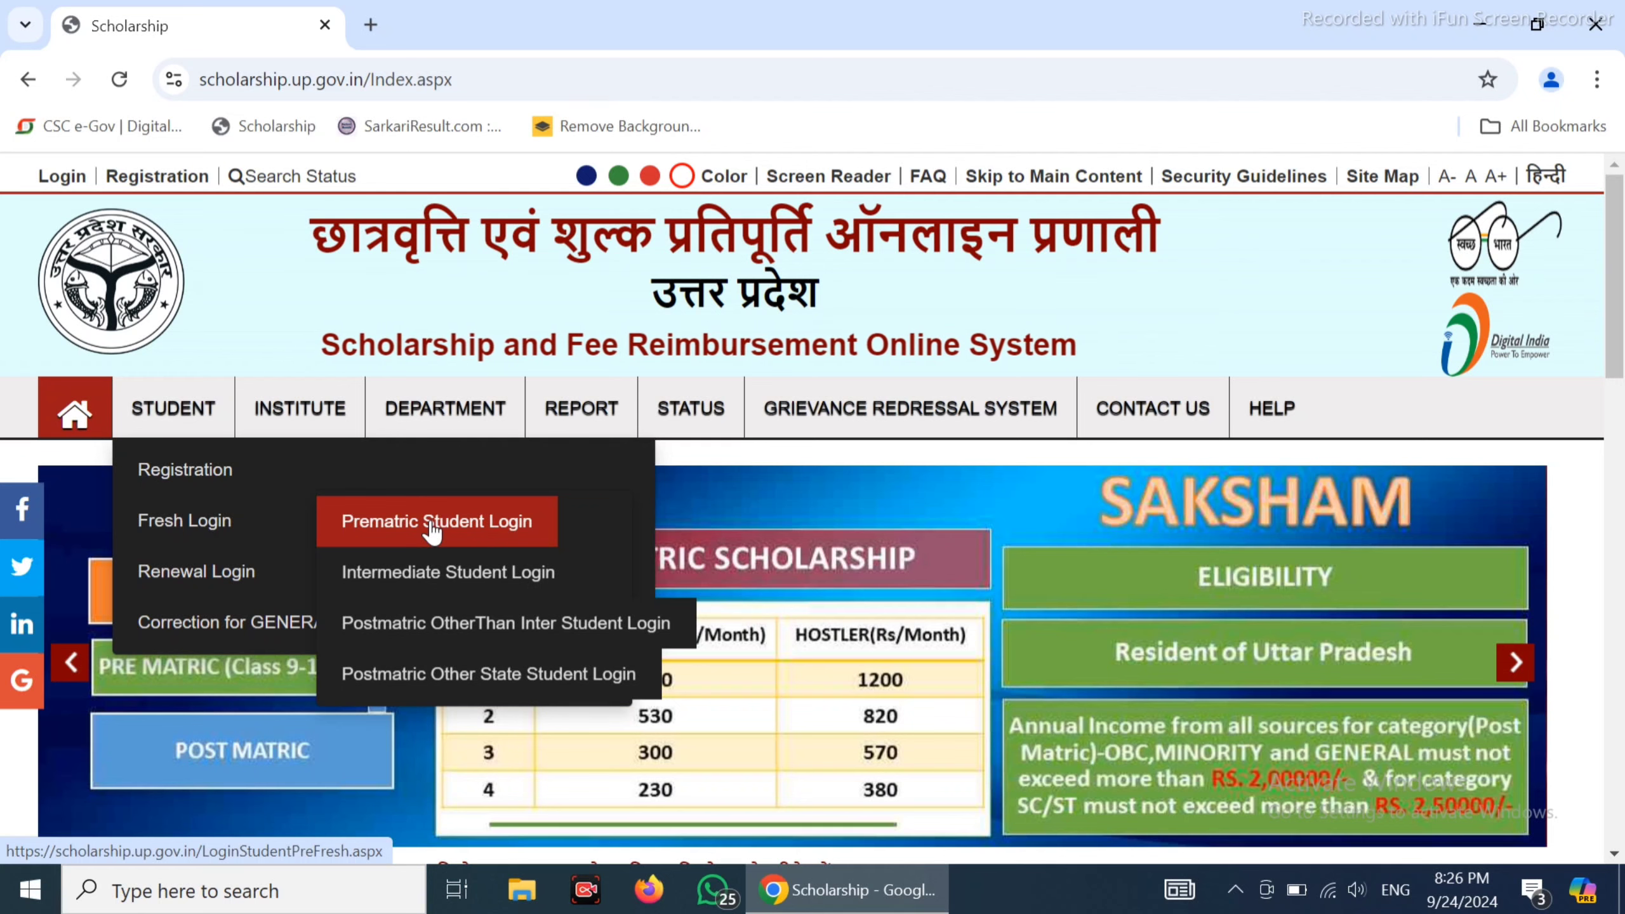
# Open the Prematric Student Login page and fill in the registration number and login details
pyautogui.click(432, 530)
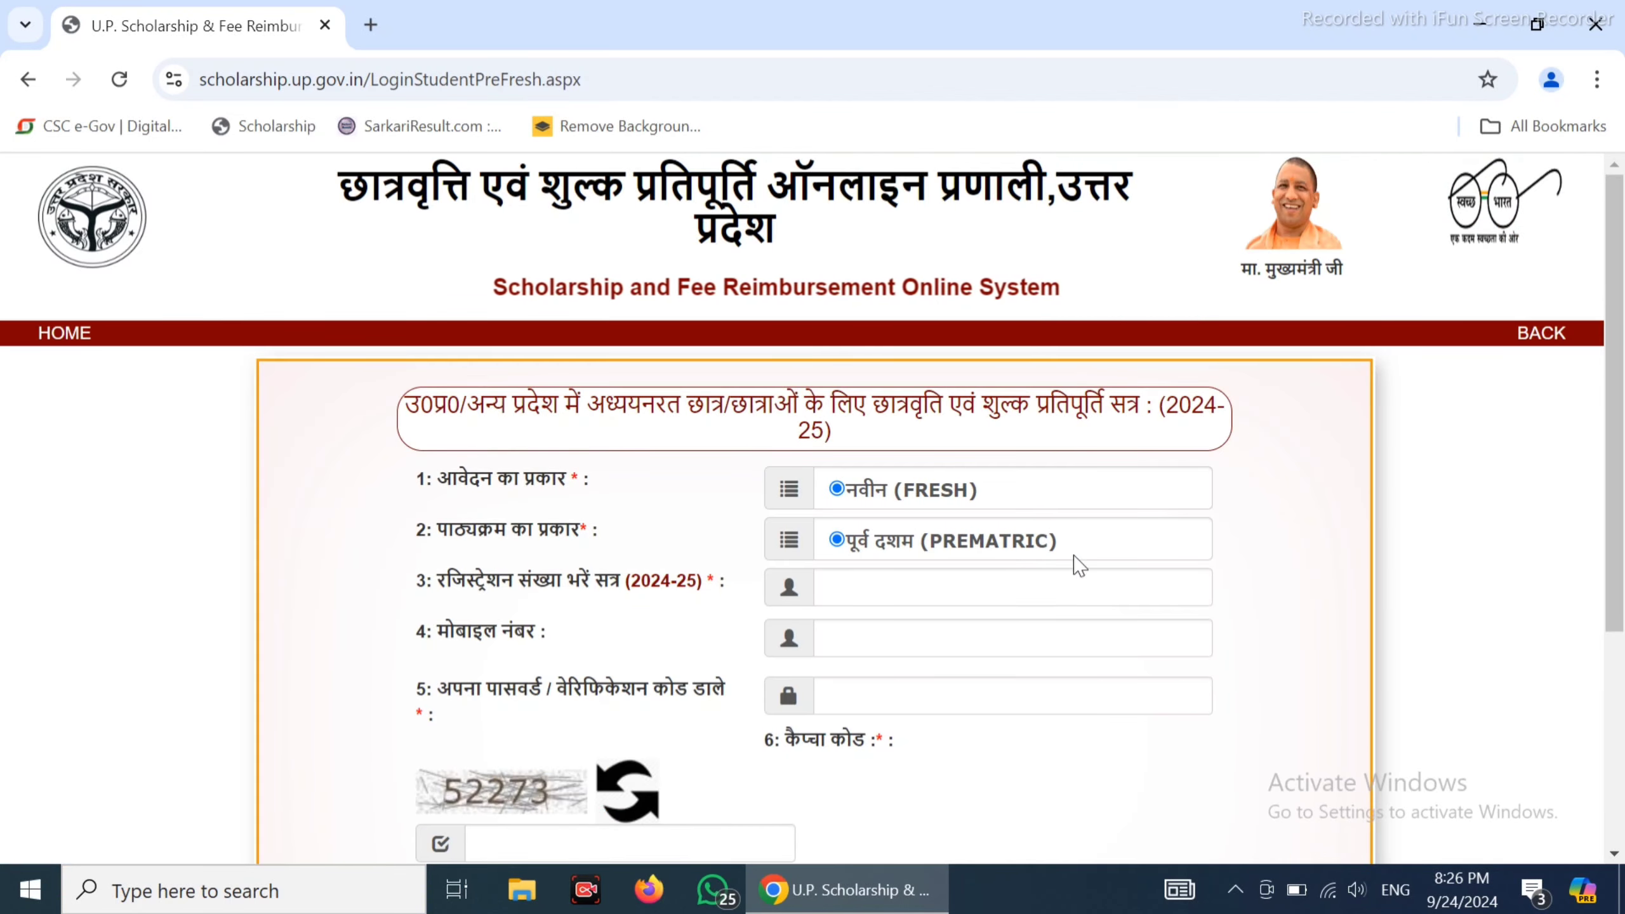
pyautogui.click(986, 584)
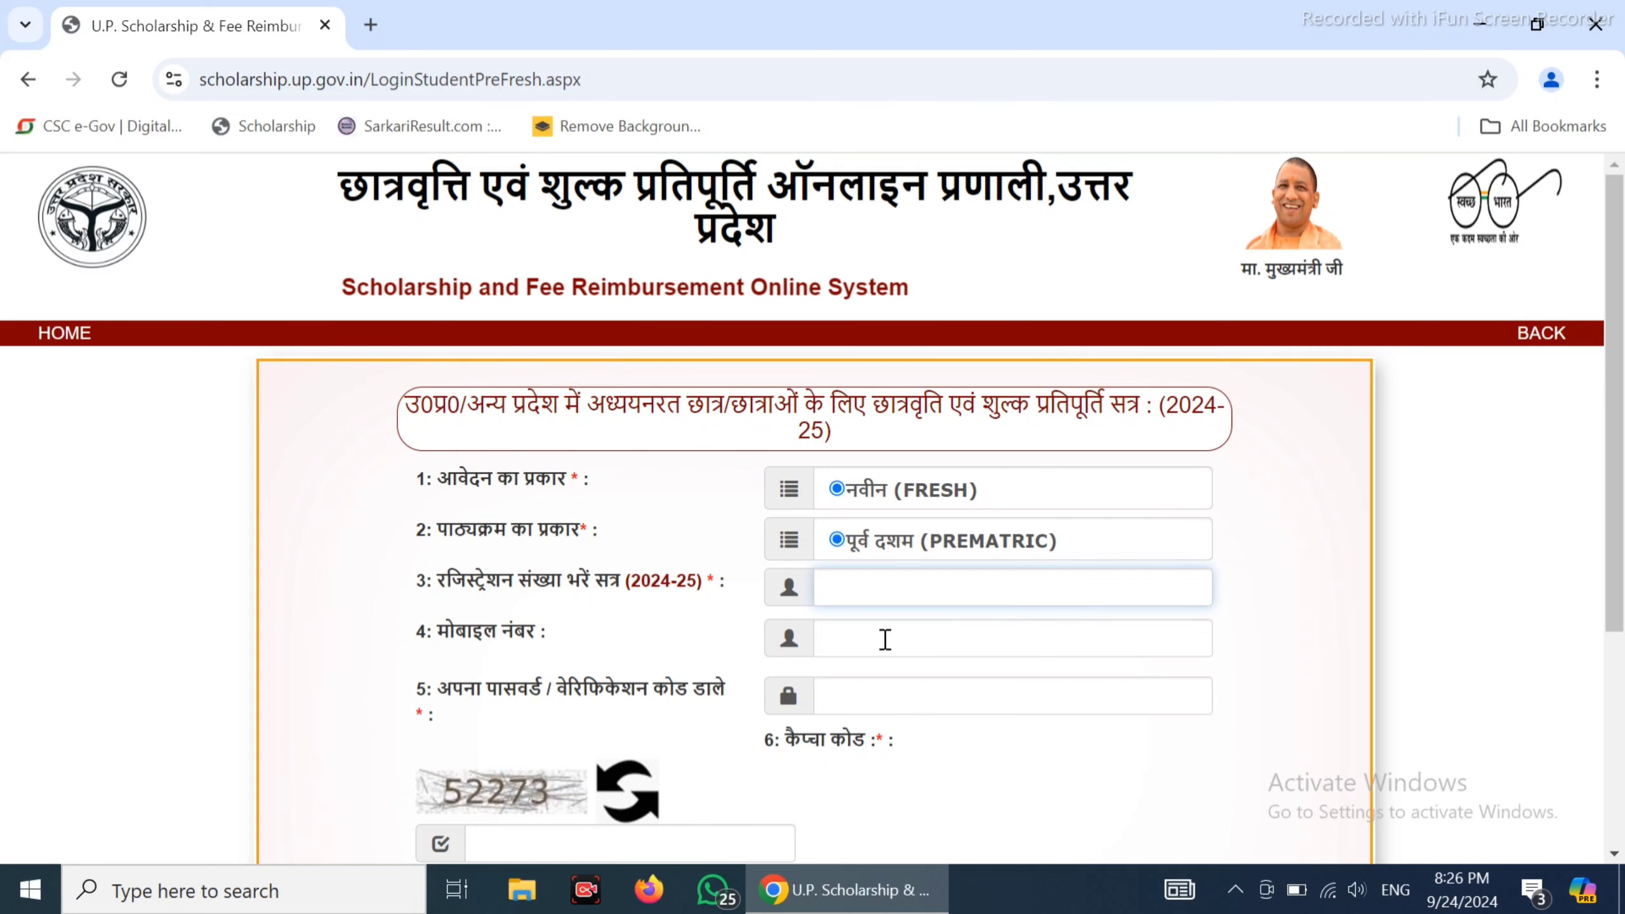
pyautogui.scroll(-2, 870, 697)
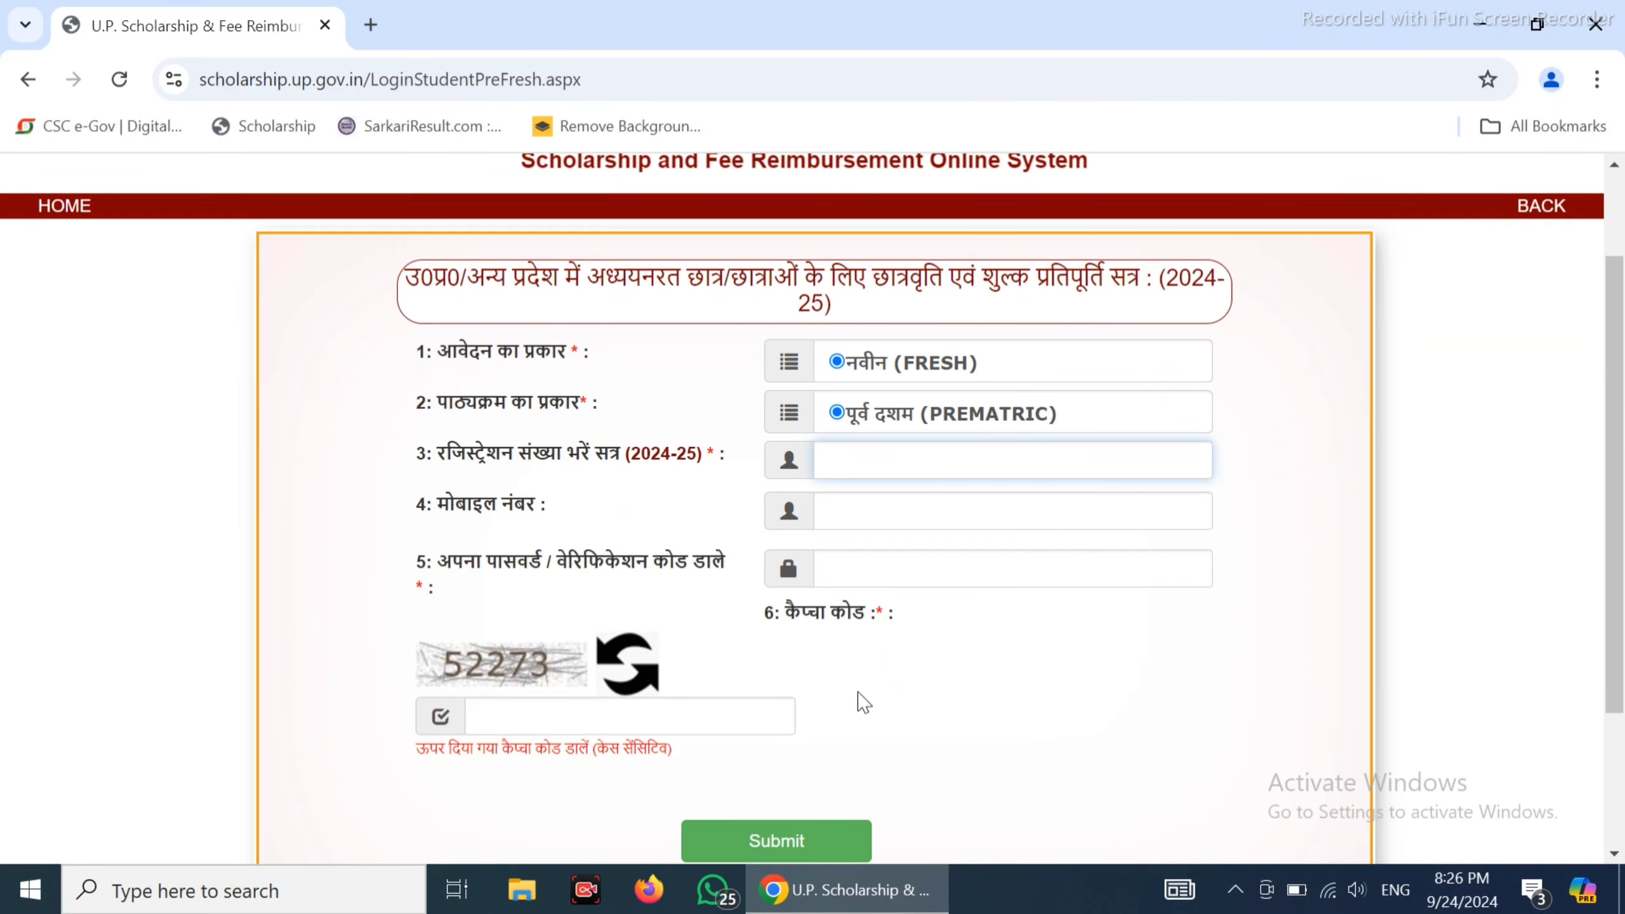
pyautogui.scroll(-2, 831, 698)
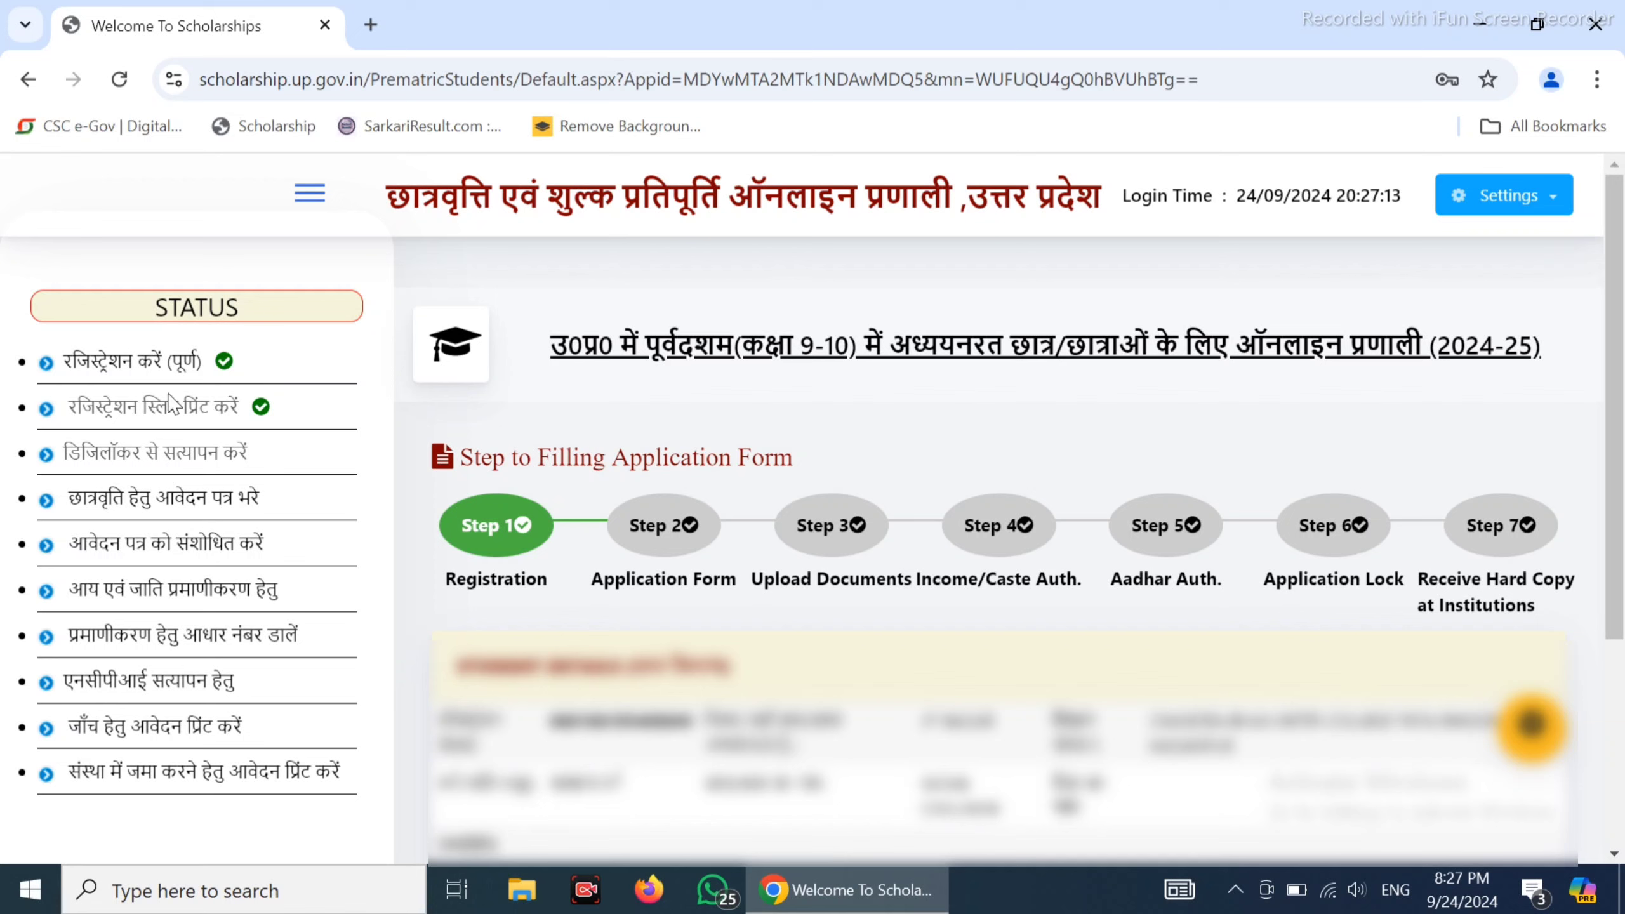
# Launch DigiLocker verification from the status list and accept the external-site redirect
pyautogui.click(137, 464)
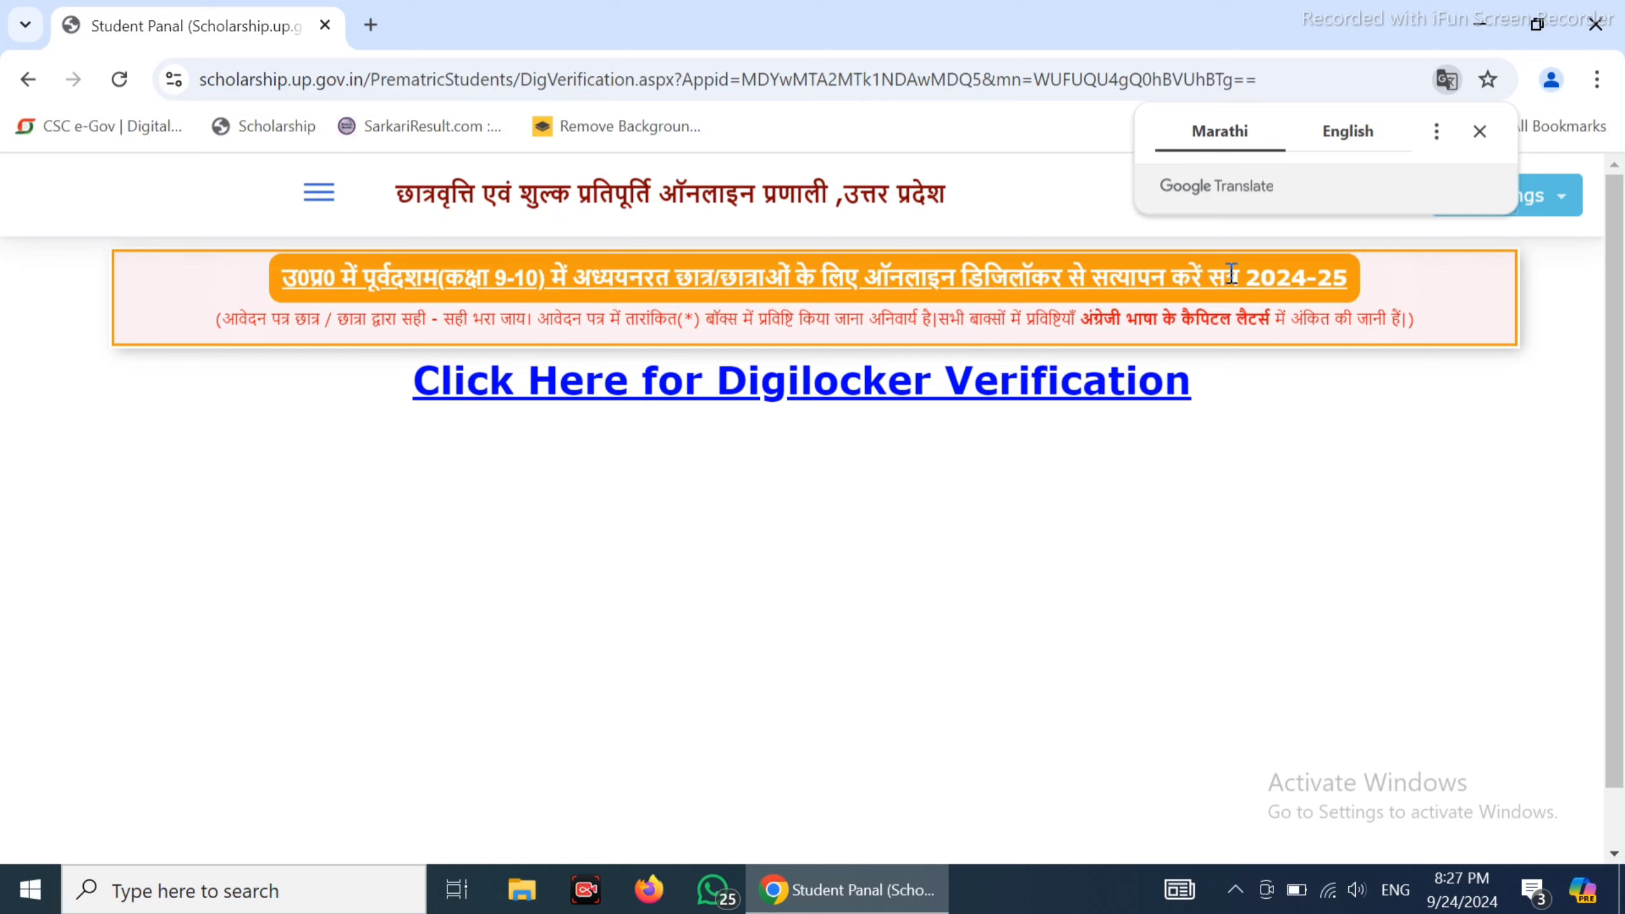
pyautogui.click(1479, 131)
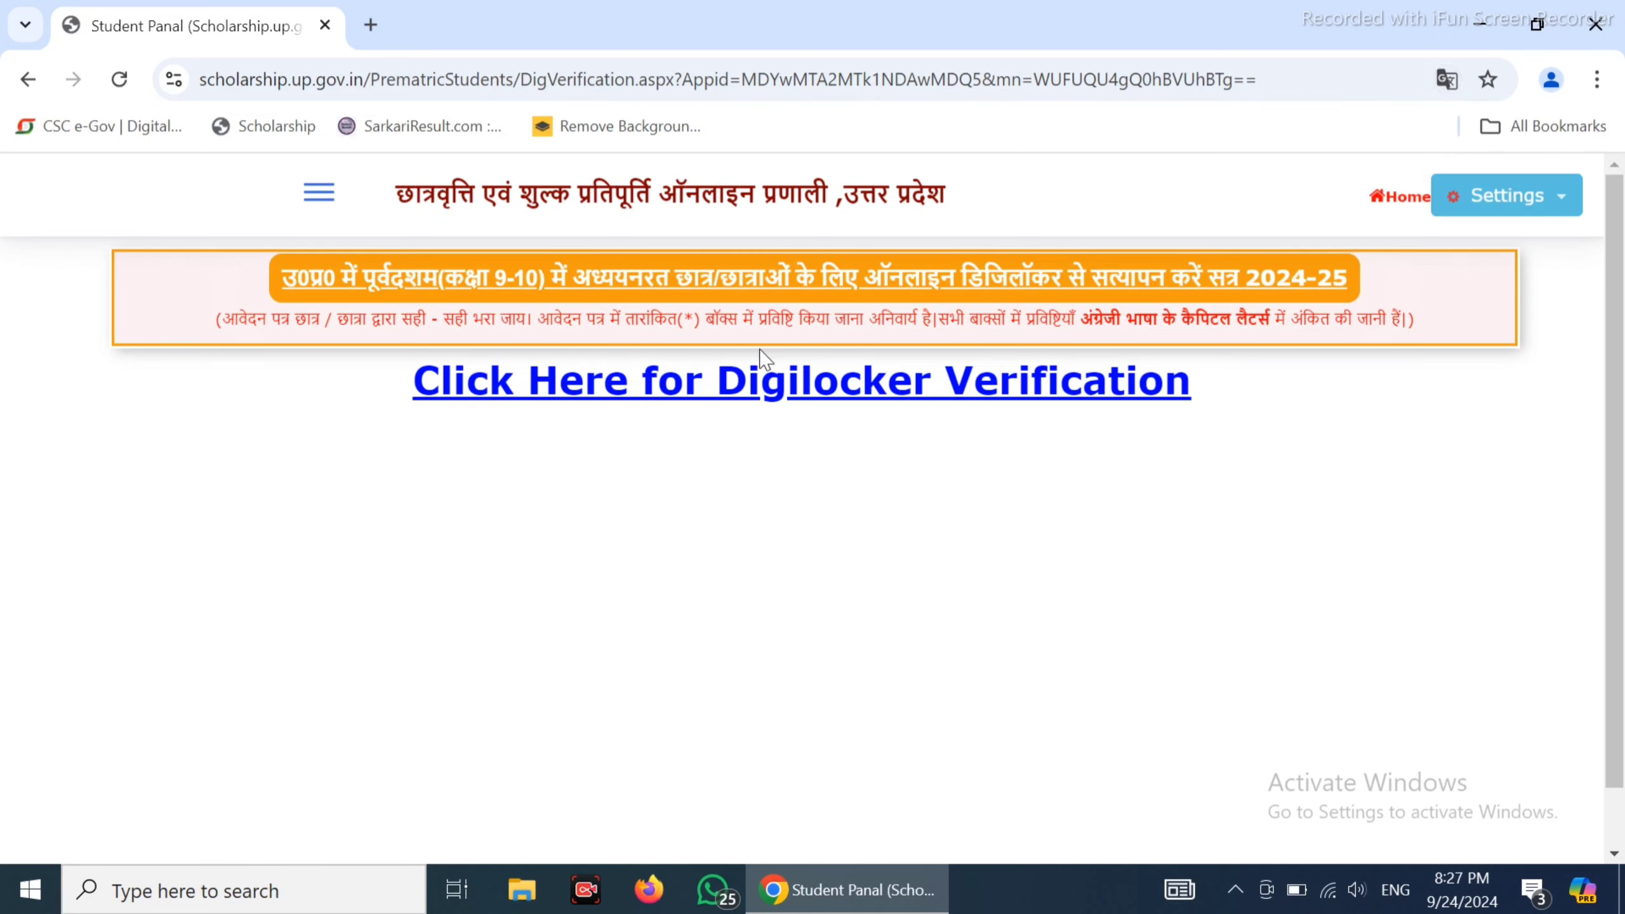
pyautogui.click(730, 389)
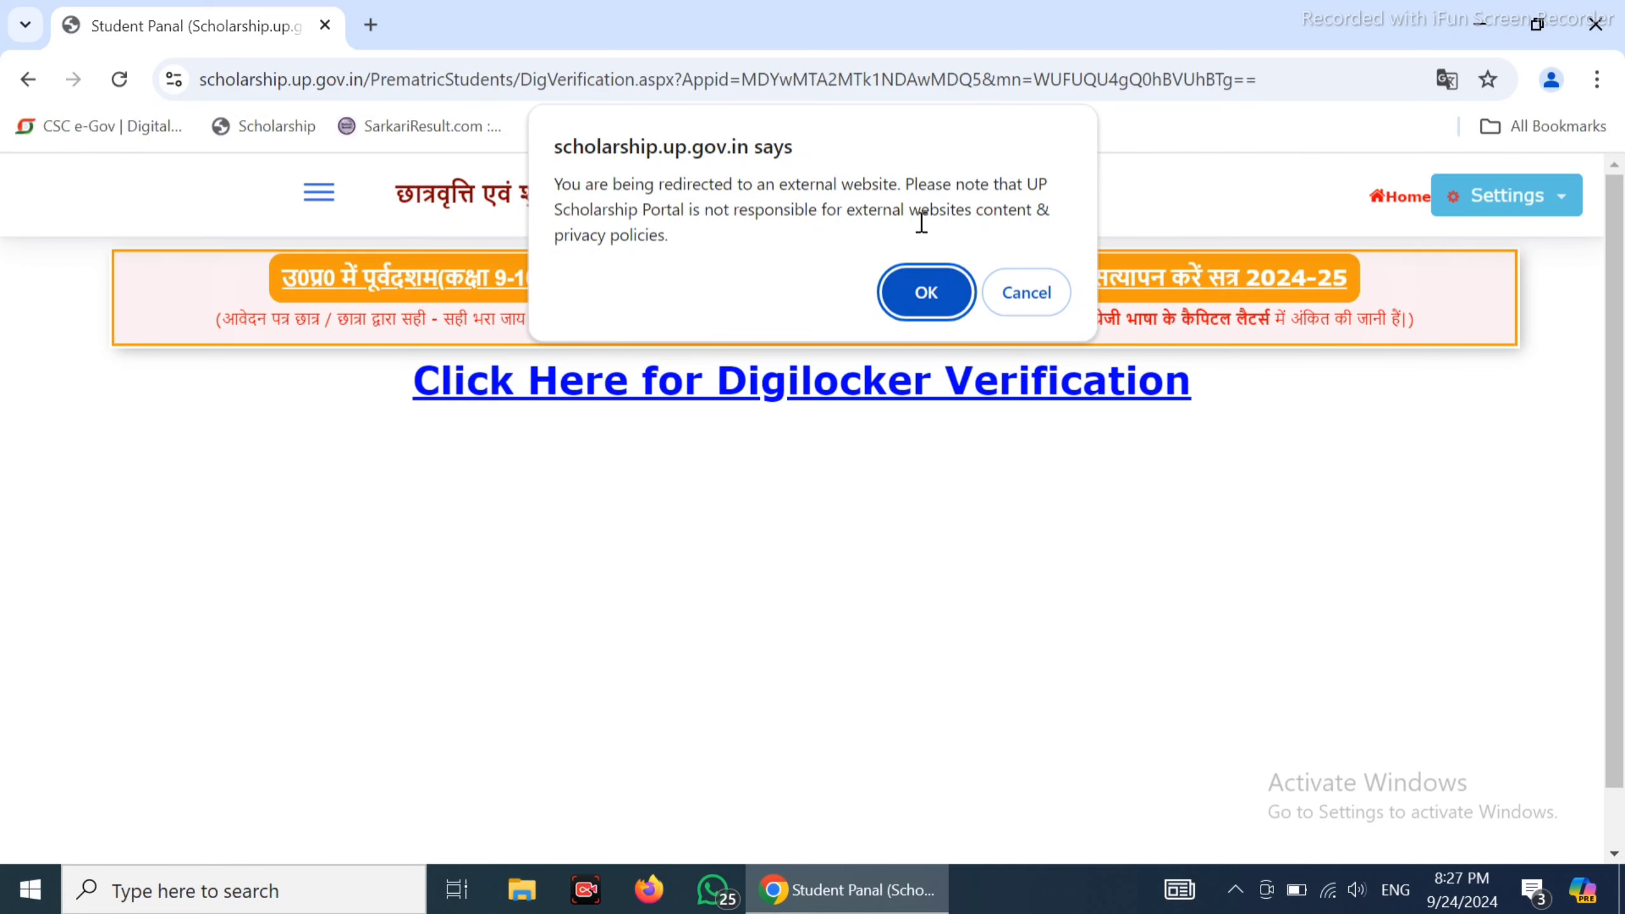
pyautogui.click(917, 290)
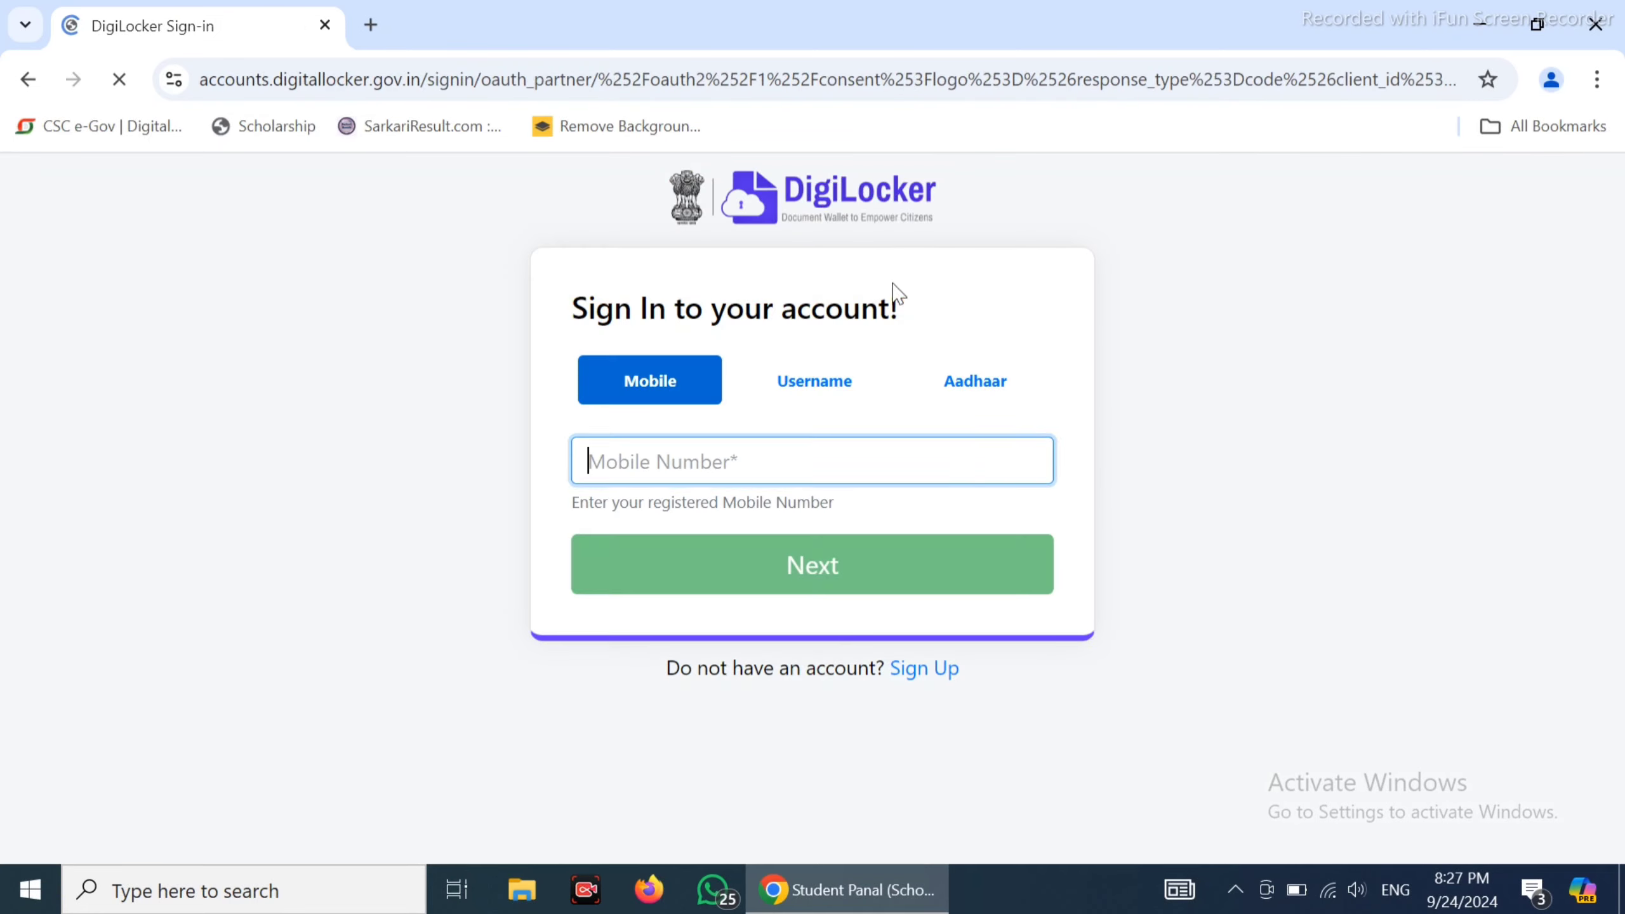
# Sign in to DigiLocker with the student's Aadhaar number and allow sharing Aadhaar and PAN records
pyautogui.click(974, 381)
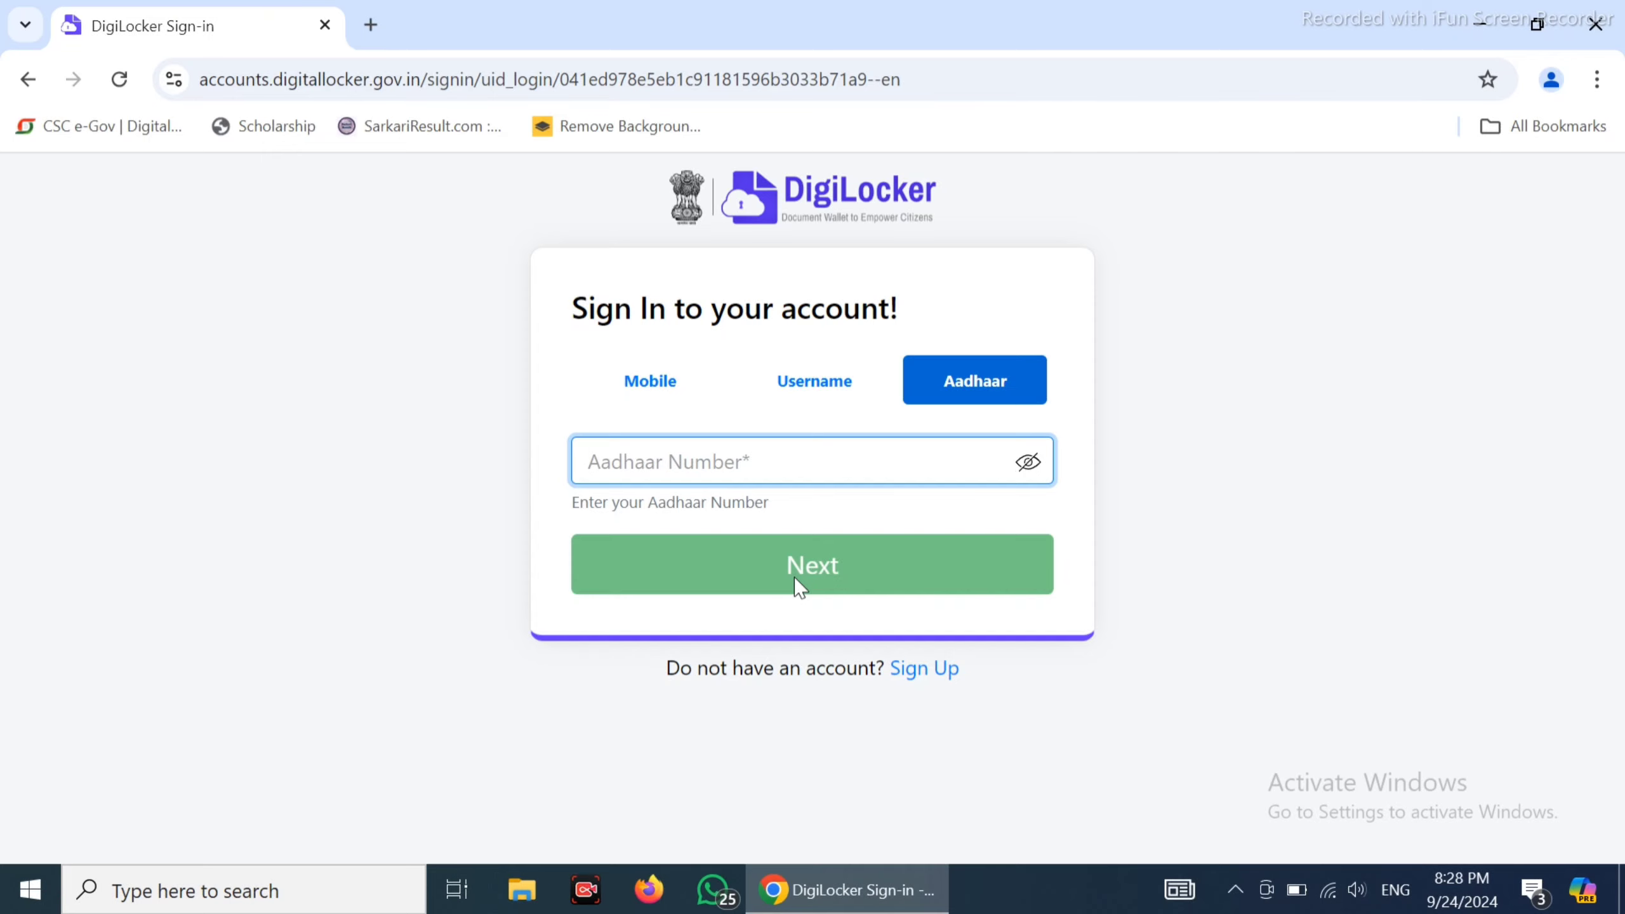
pyautogui.scroll(-2, 1279, 439)
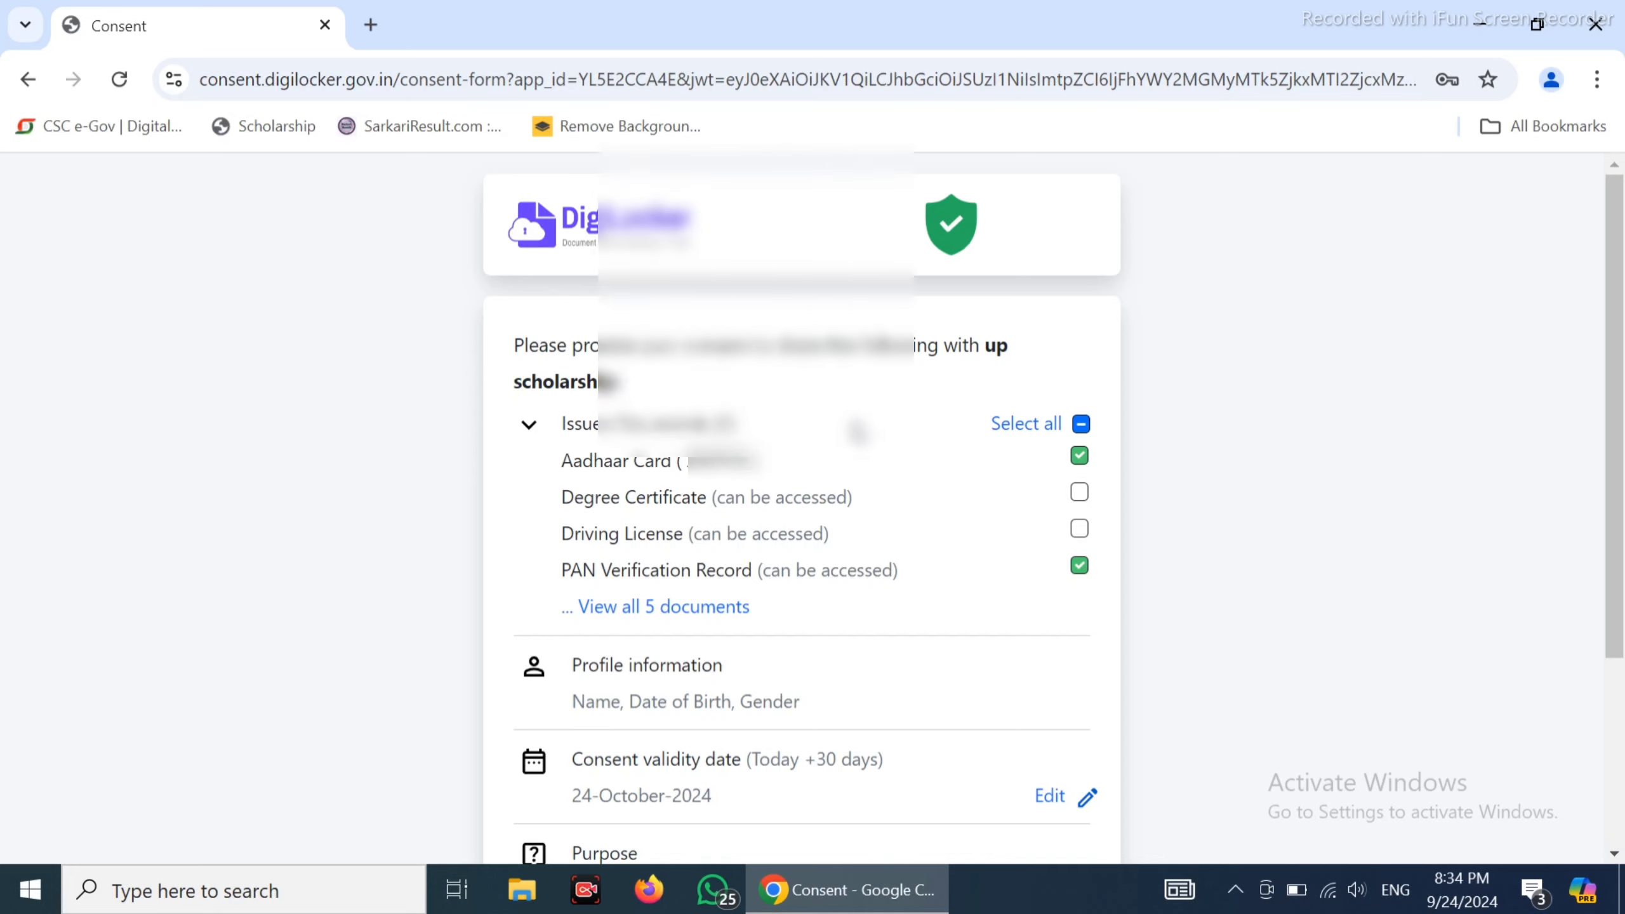
pyautogui.scroll(-4, 850, 442)
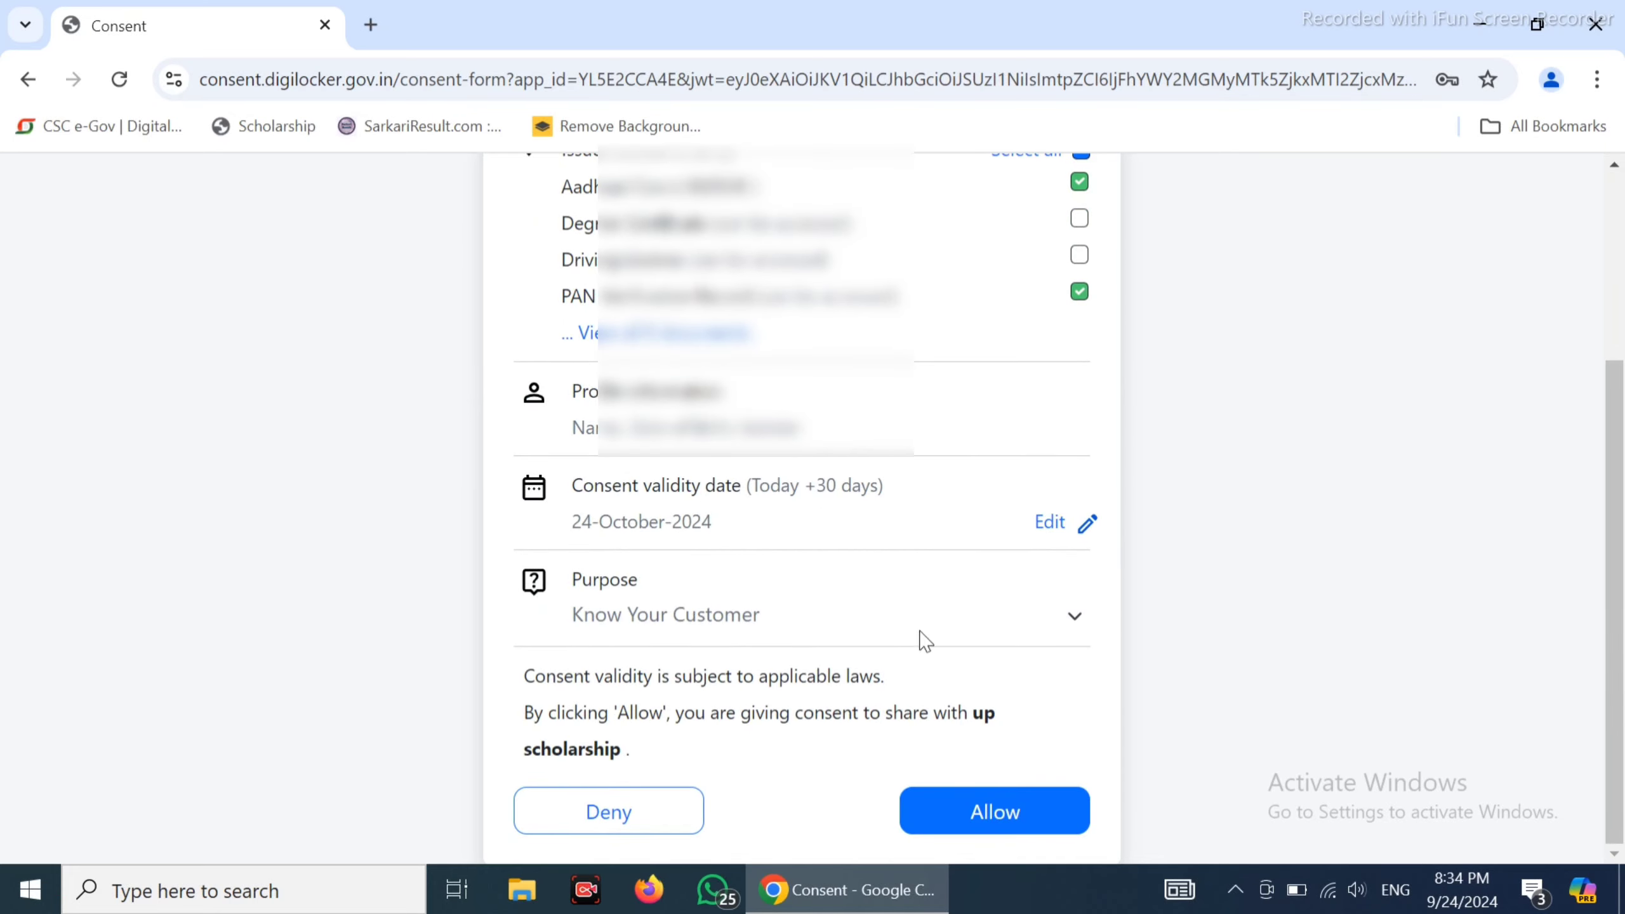
pyautogui.click(962, 816)
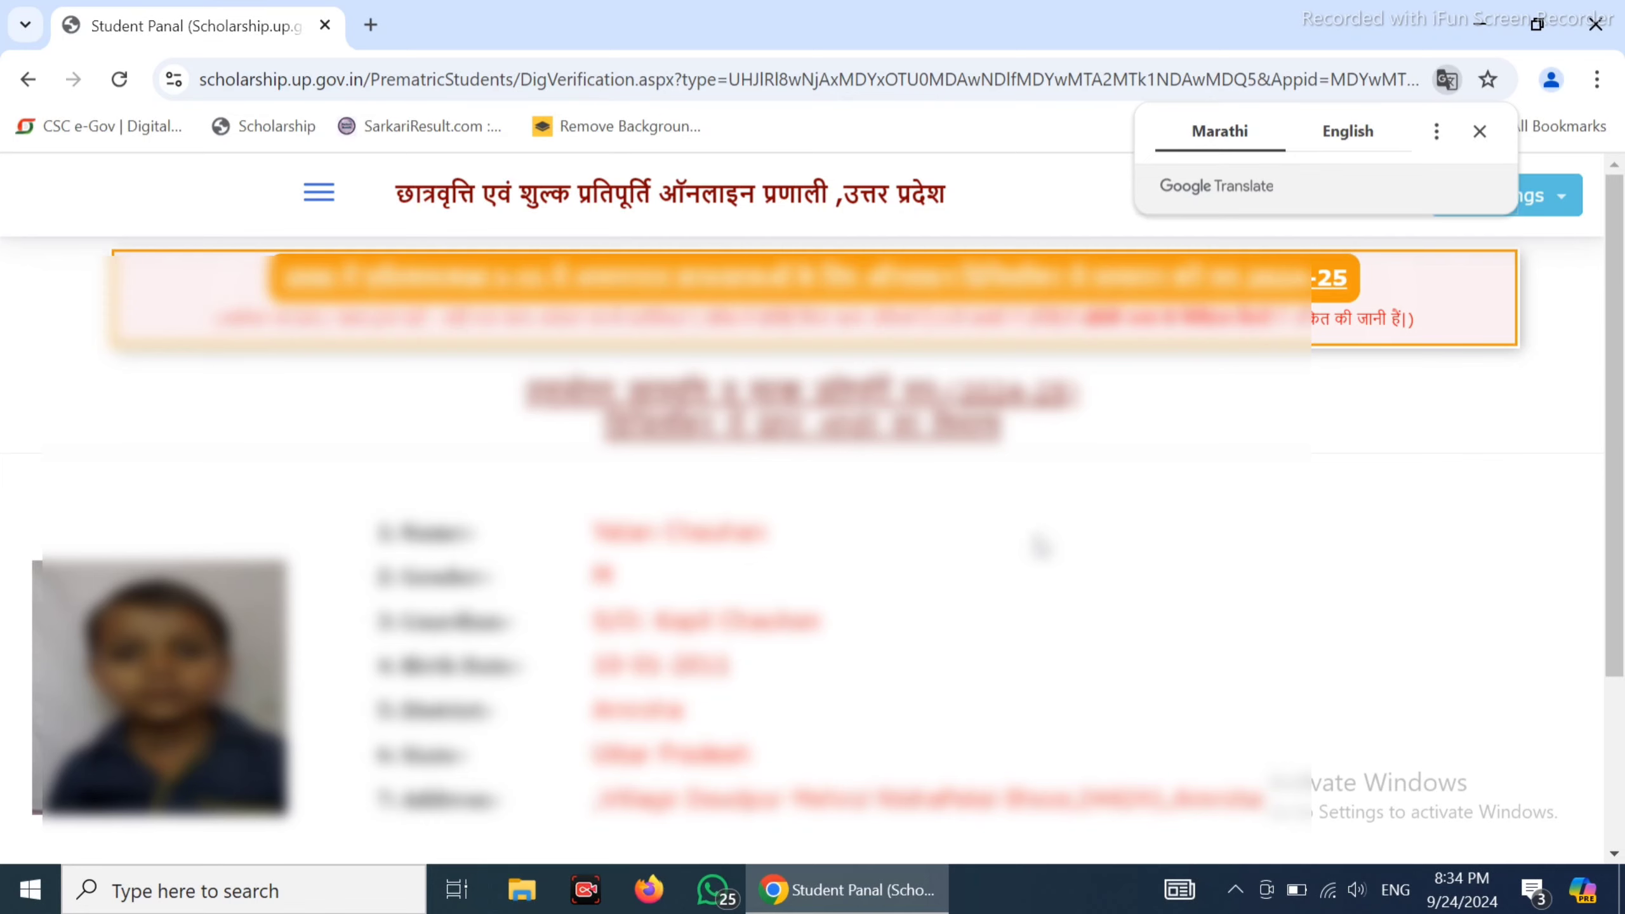
# Confirm the Aadhaar details fetched from DigiLocker with Verify Detail
pyautogui.scroll(-3, 1040, 547)
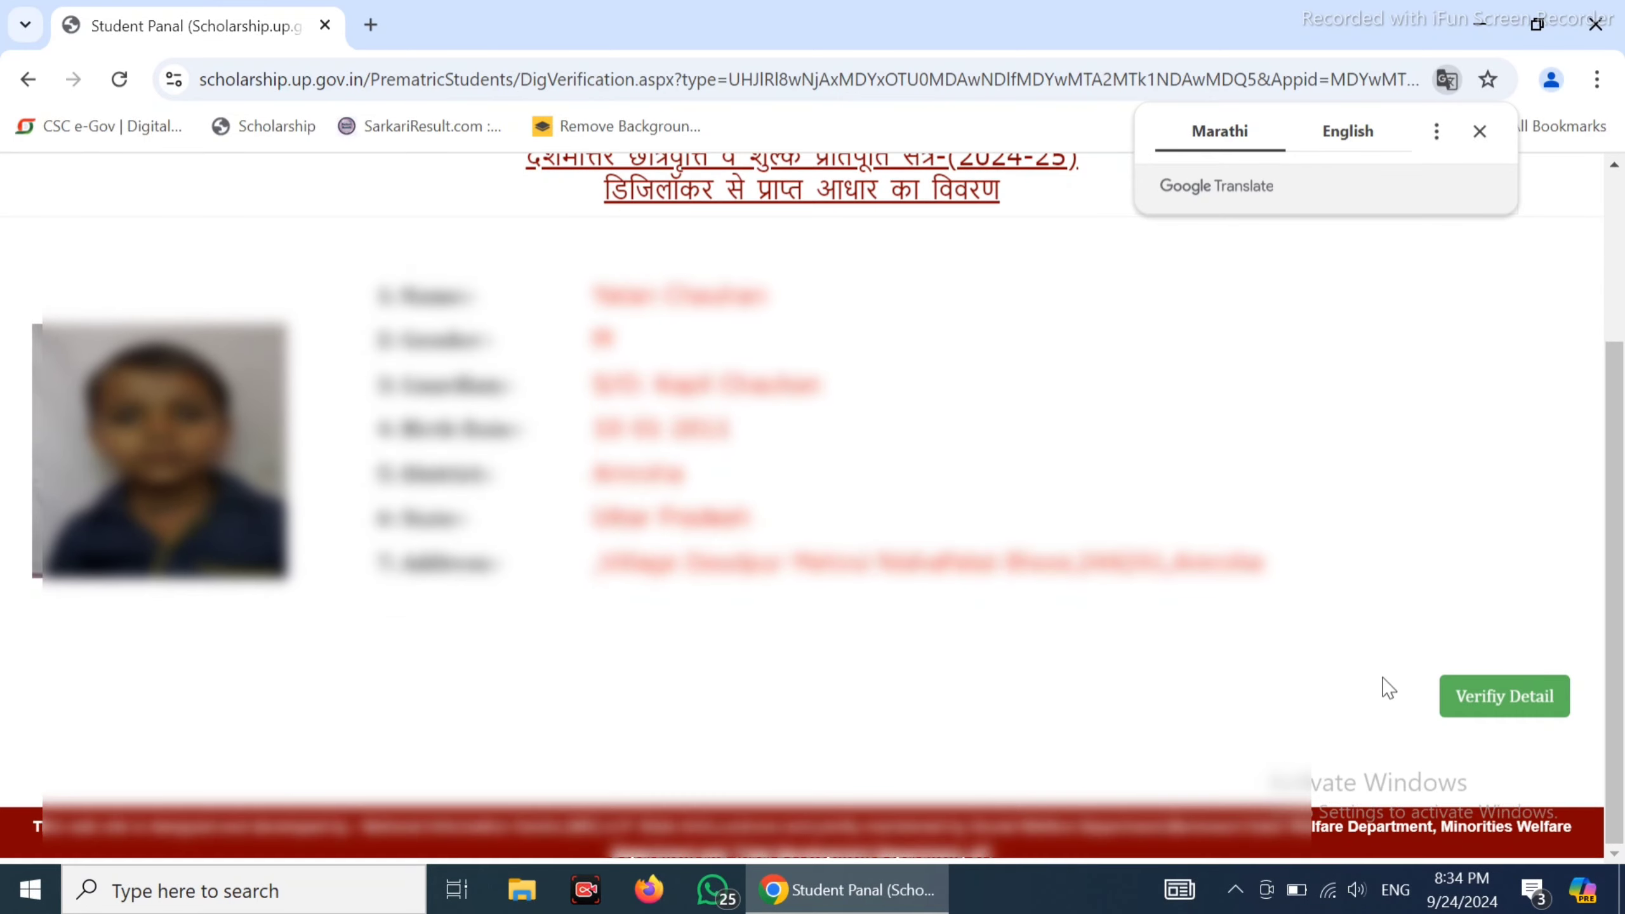
pyautogui.click(1489, 702)
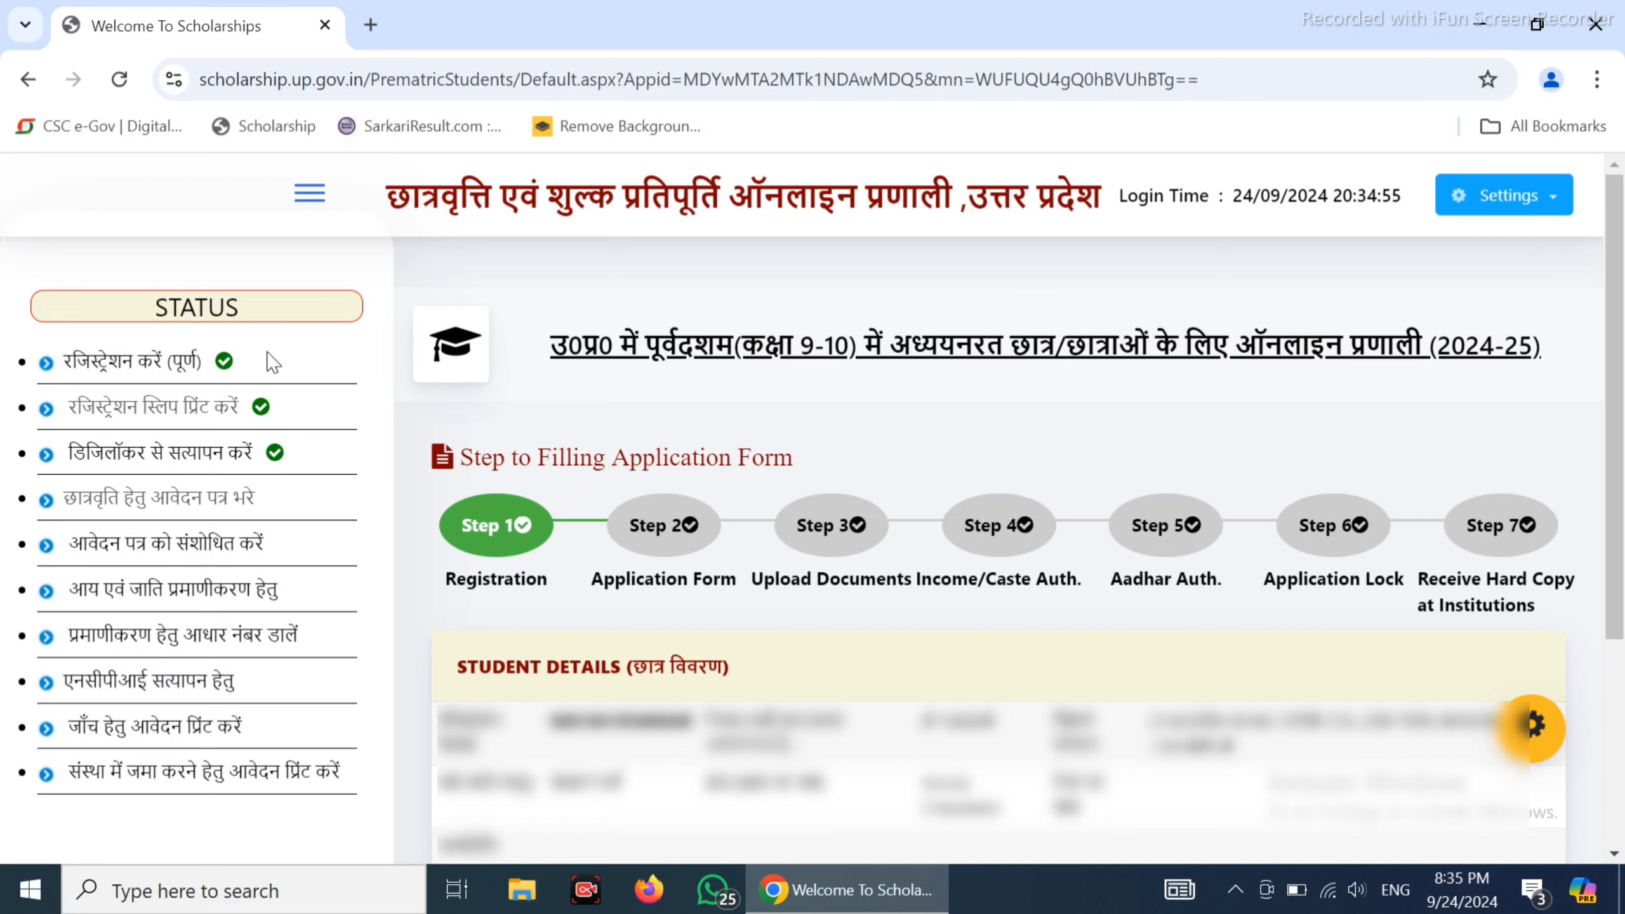
# Highlight the three ticked dashboard items: registration, registration slip printing and DigiLocker verification
pyautogui.moveTo(65, 360); pyautogui.dragTo(279, 432)
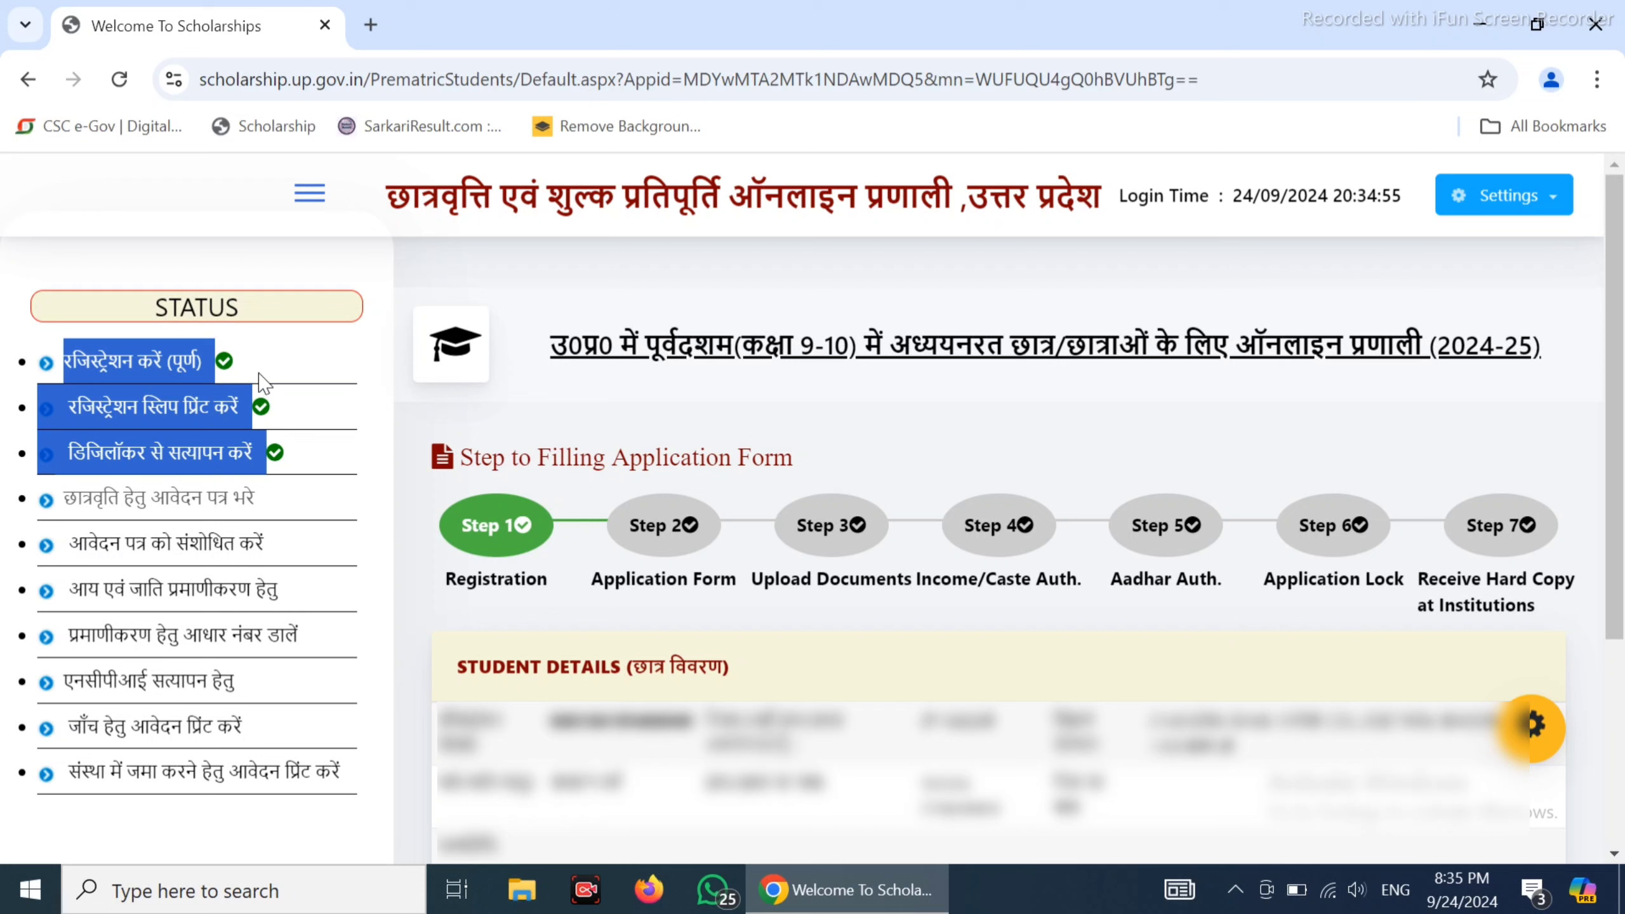
# Open the application form, enter the previous school name and marks, and keep class 9 (NINTH)
pyautogui.click(184, 503)
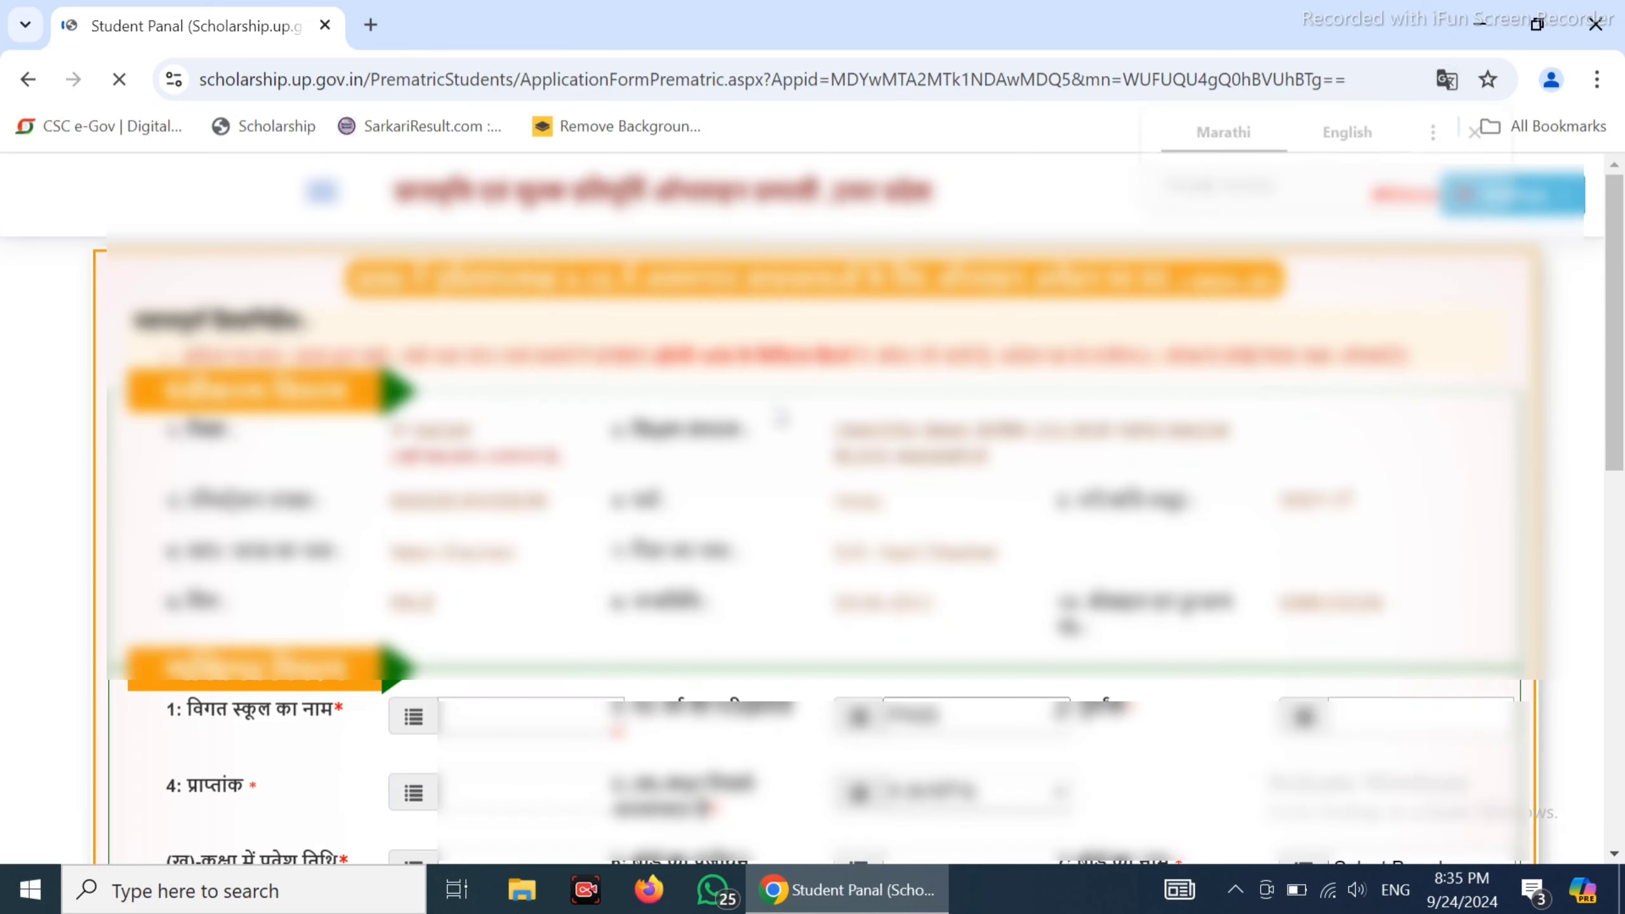
pyautogui.scroll(-3, 549, 428)
pyautogui.click(518, 461)
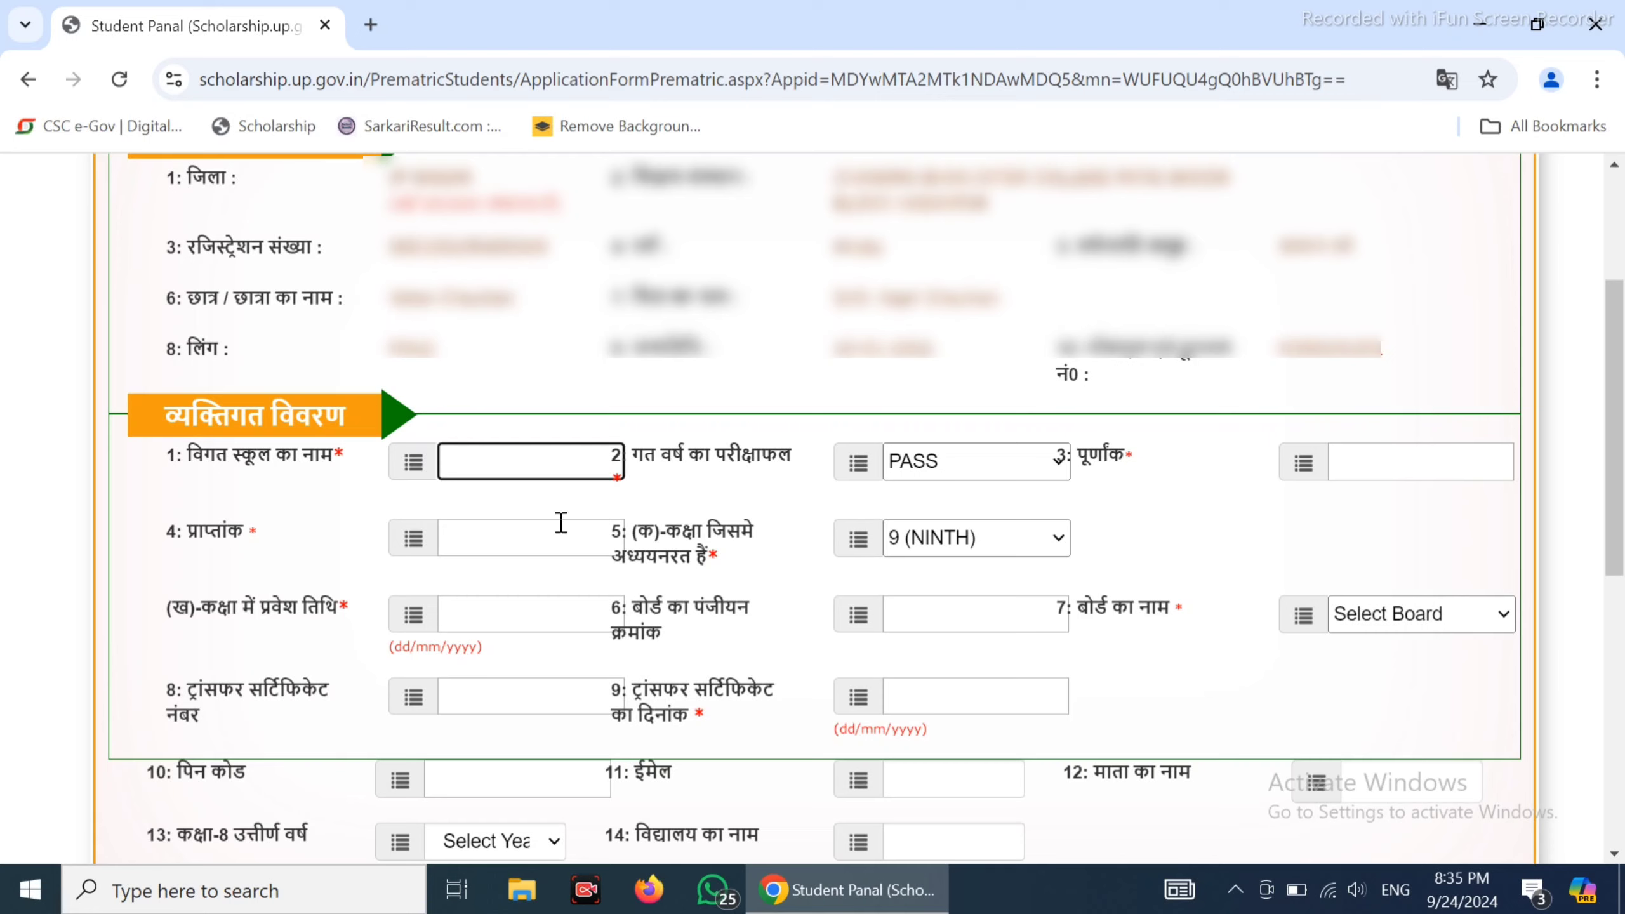
pyautogui.click(497, 531)
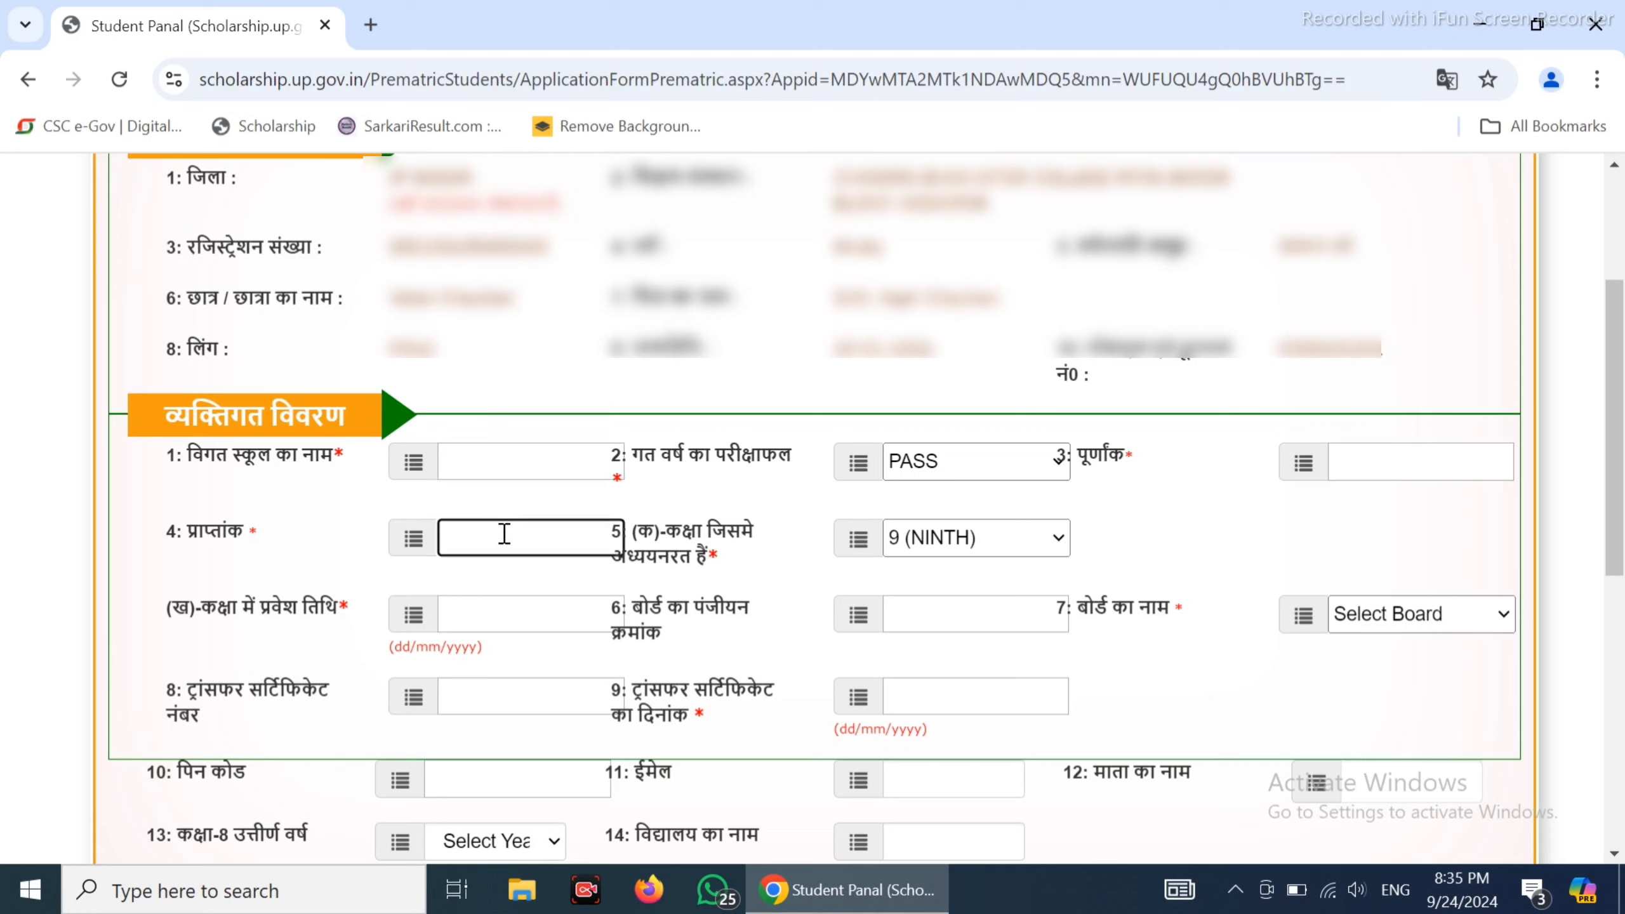
pyautogui.click(935, 541)
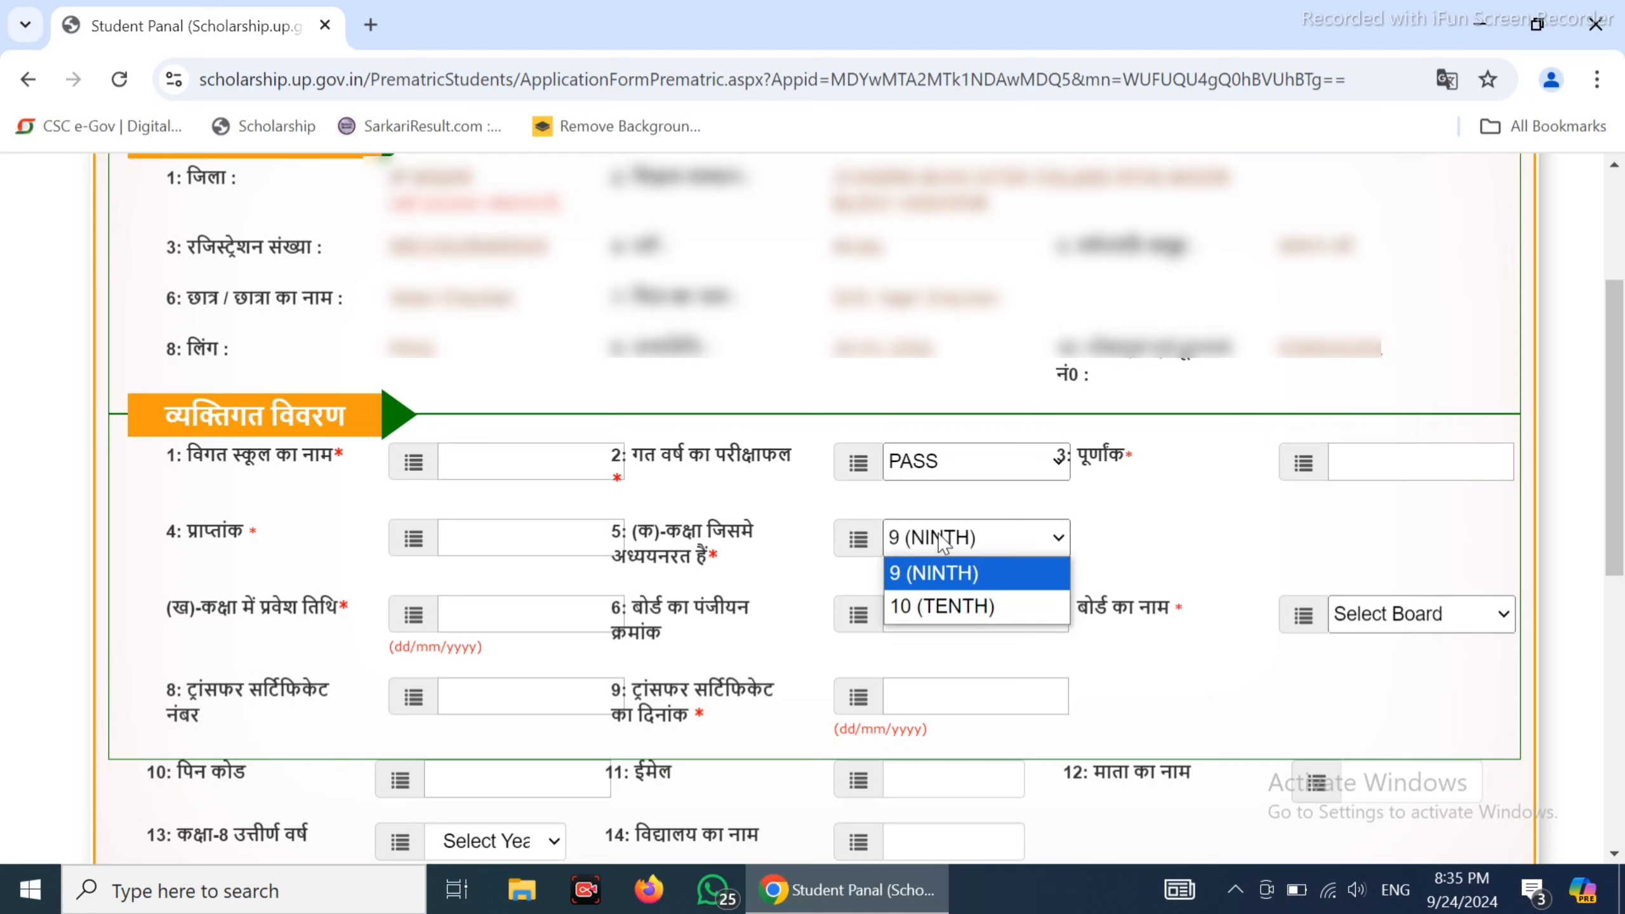
pyautogui.click(940, 543)
# Enter admission date 01/04/2024, the board registration number, UP BOARD, PIN code, e-mail and mother's name
pyautogui.click(517, 609)
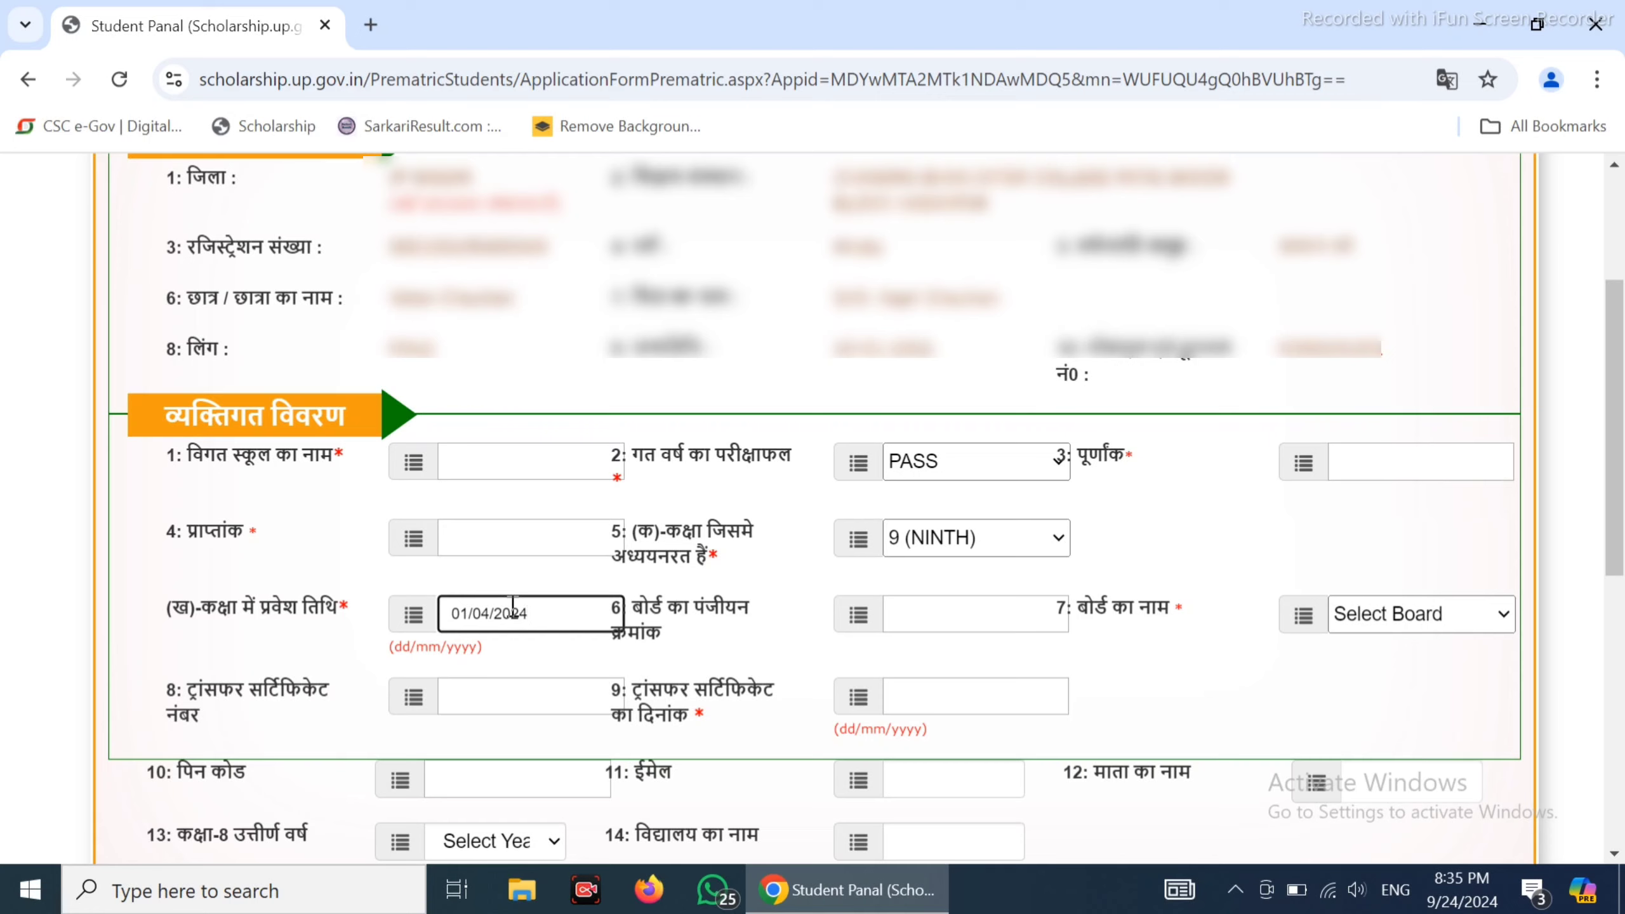
pyautogui.click(907, 604)
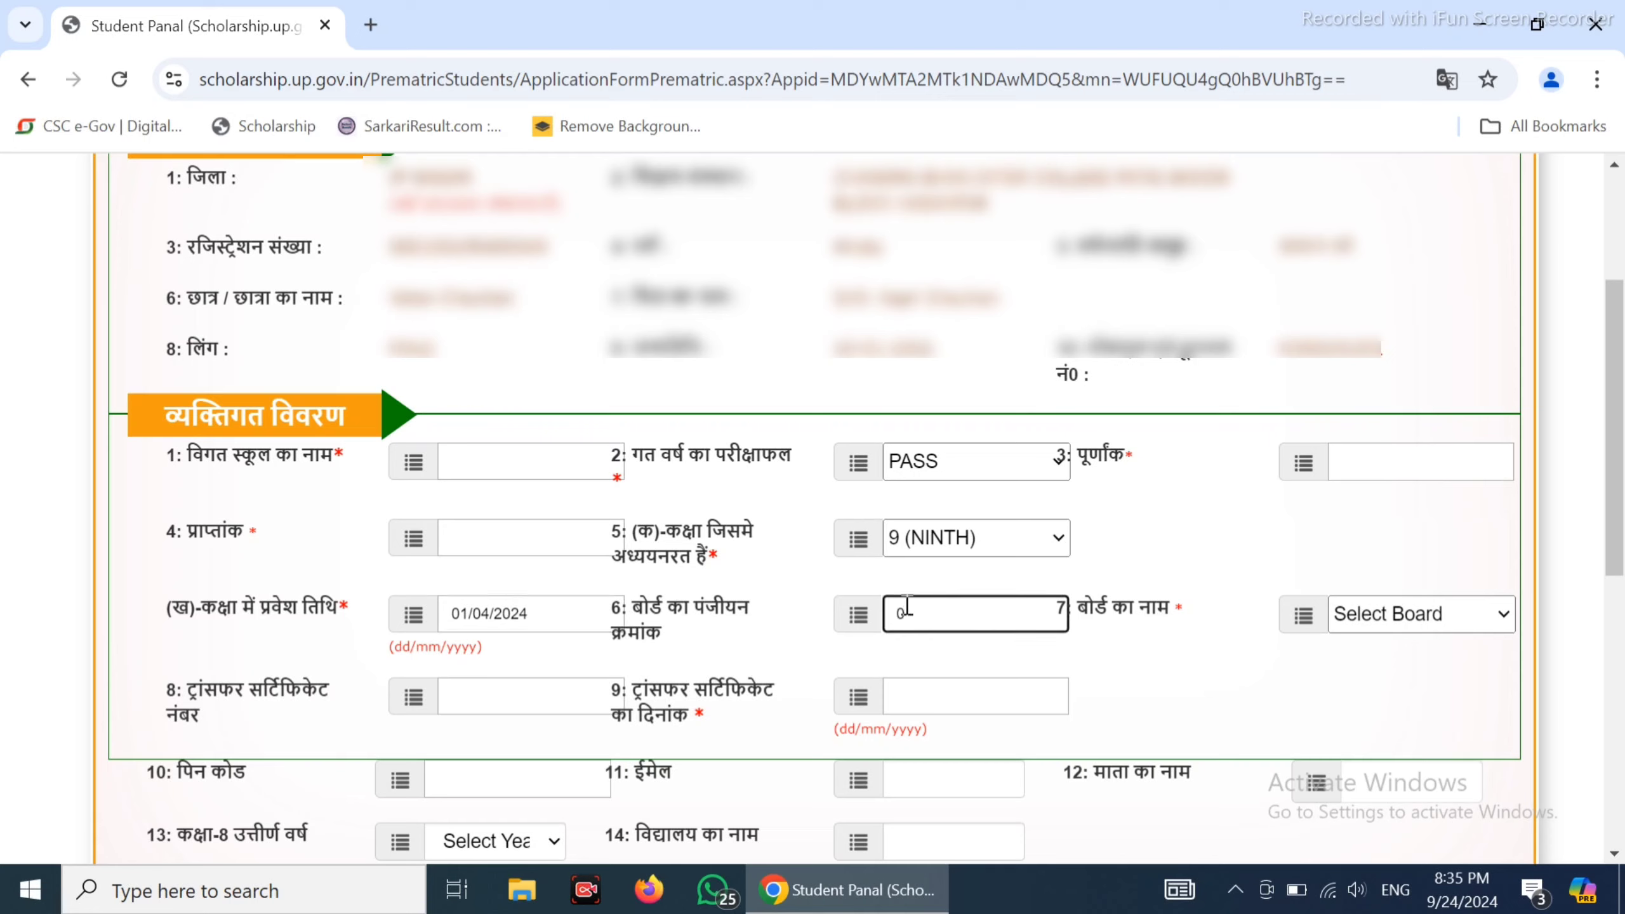
pyautogui.click(1448, 613)
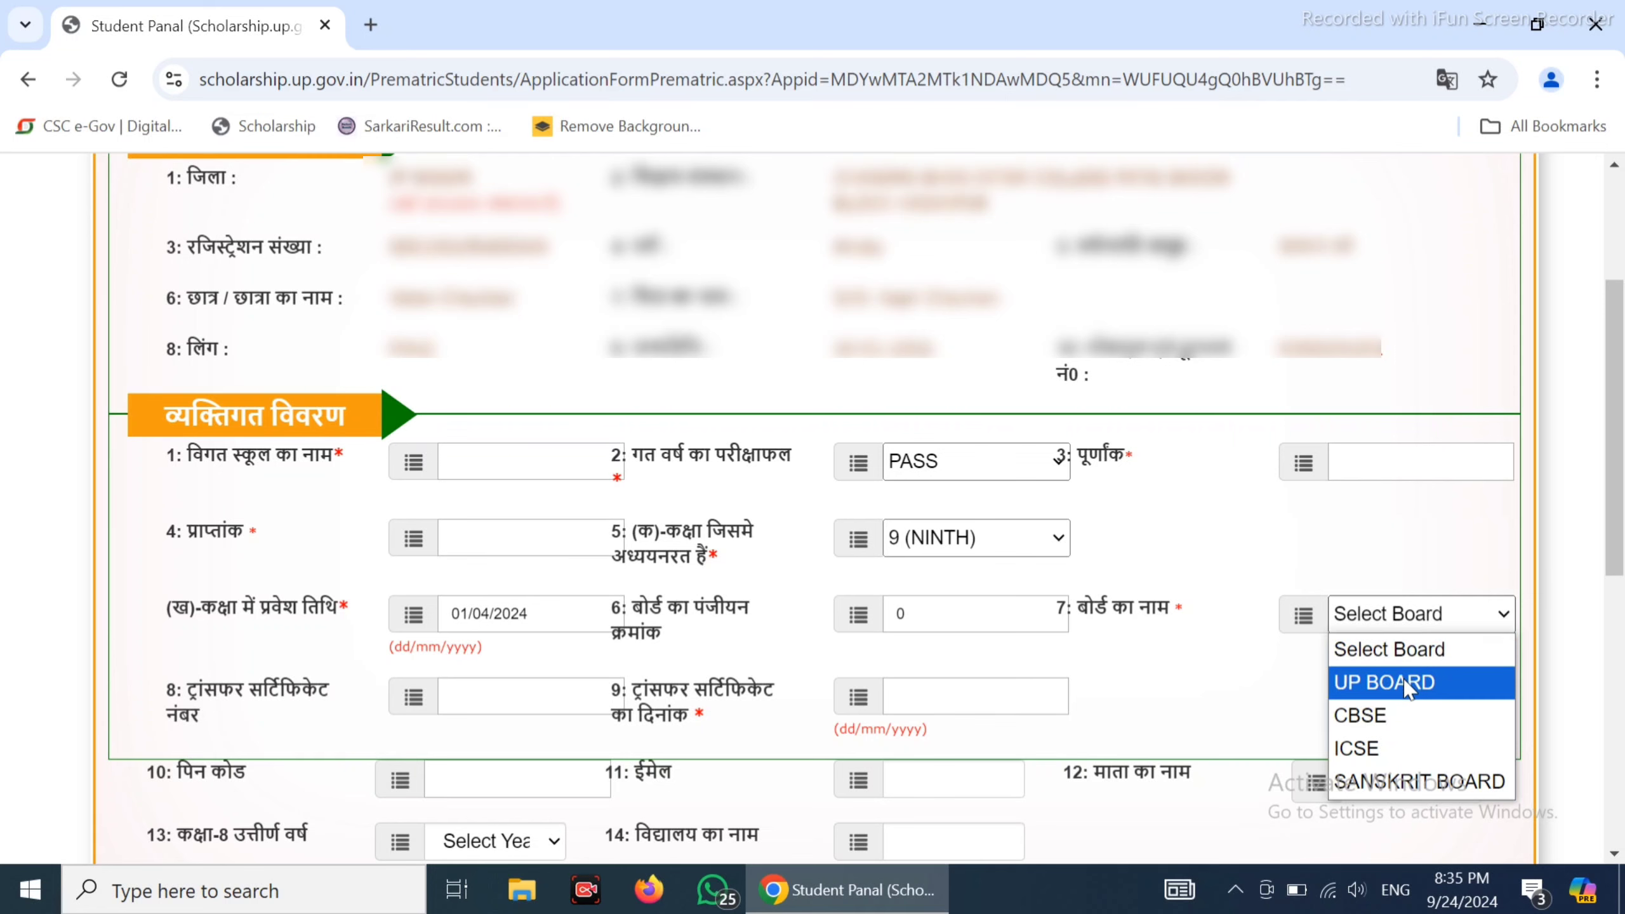
pyautogui.click(1406, 683)
pyautogui.scroll(-2, 954, 671)
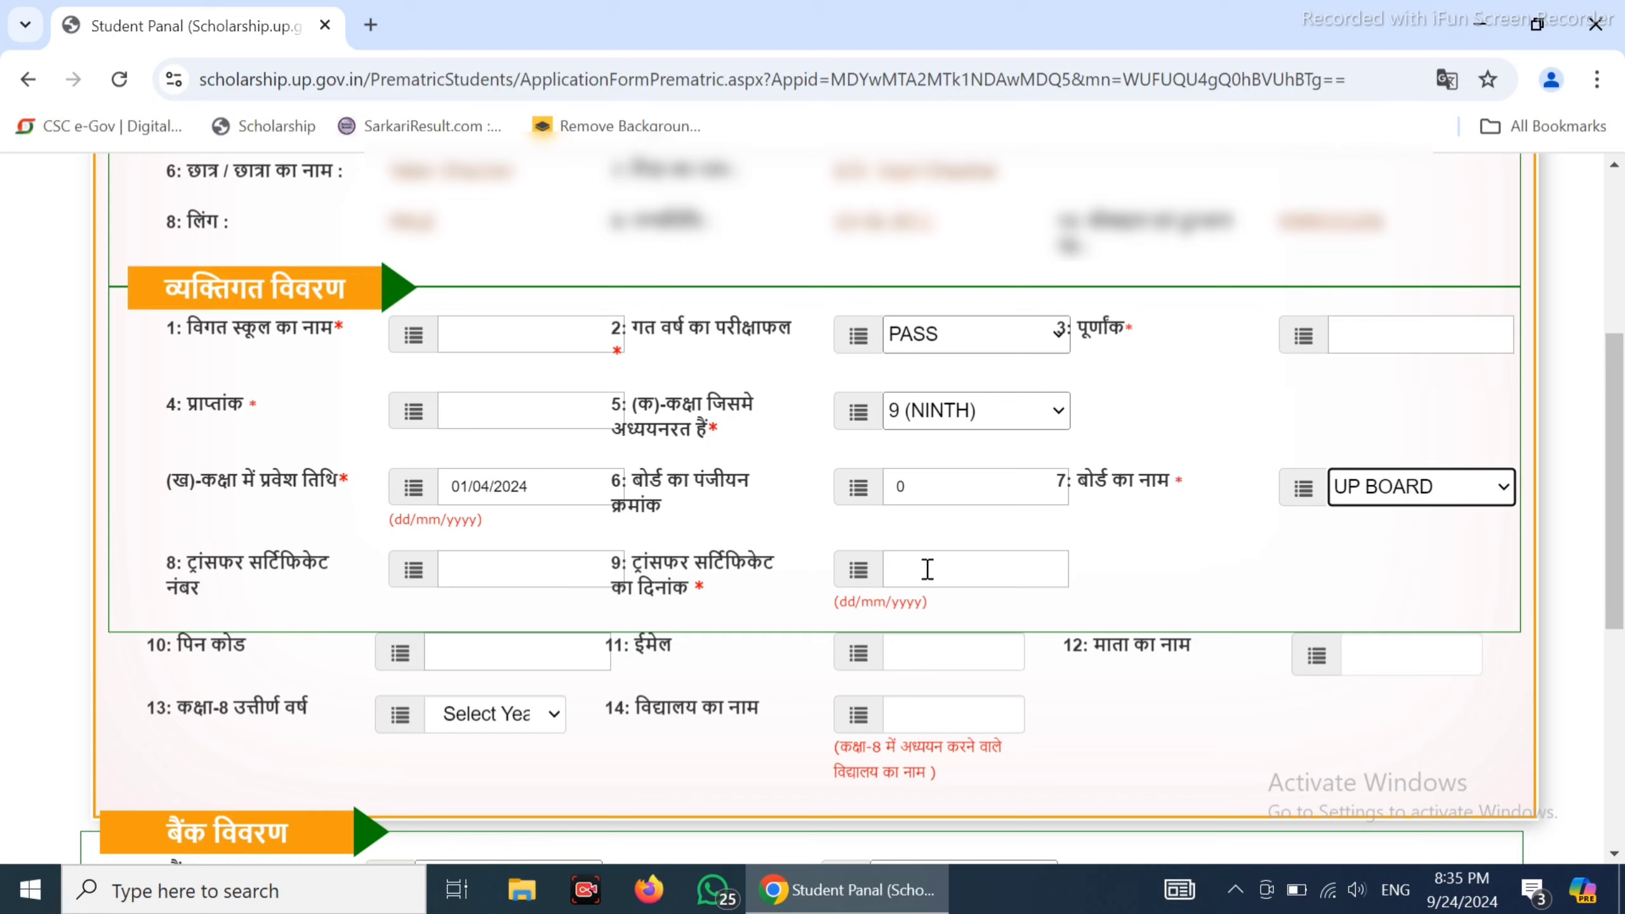
pyautogui.click(572, 656)
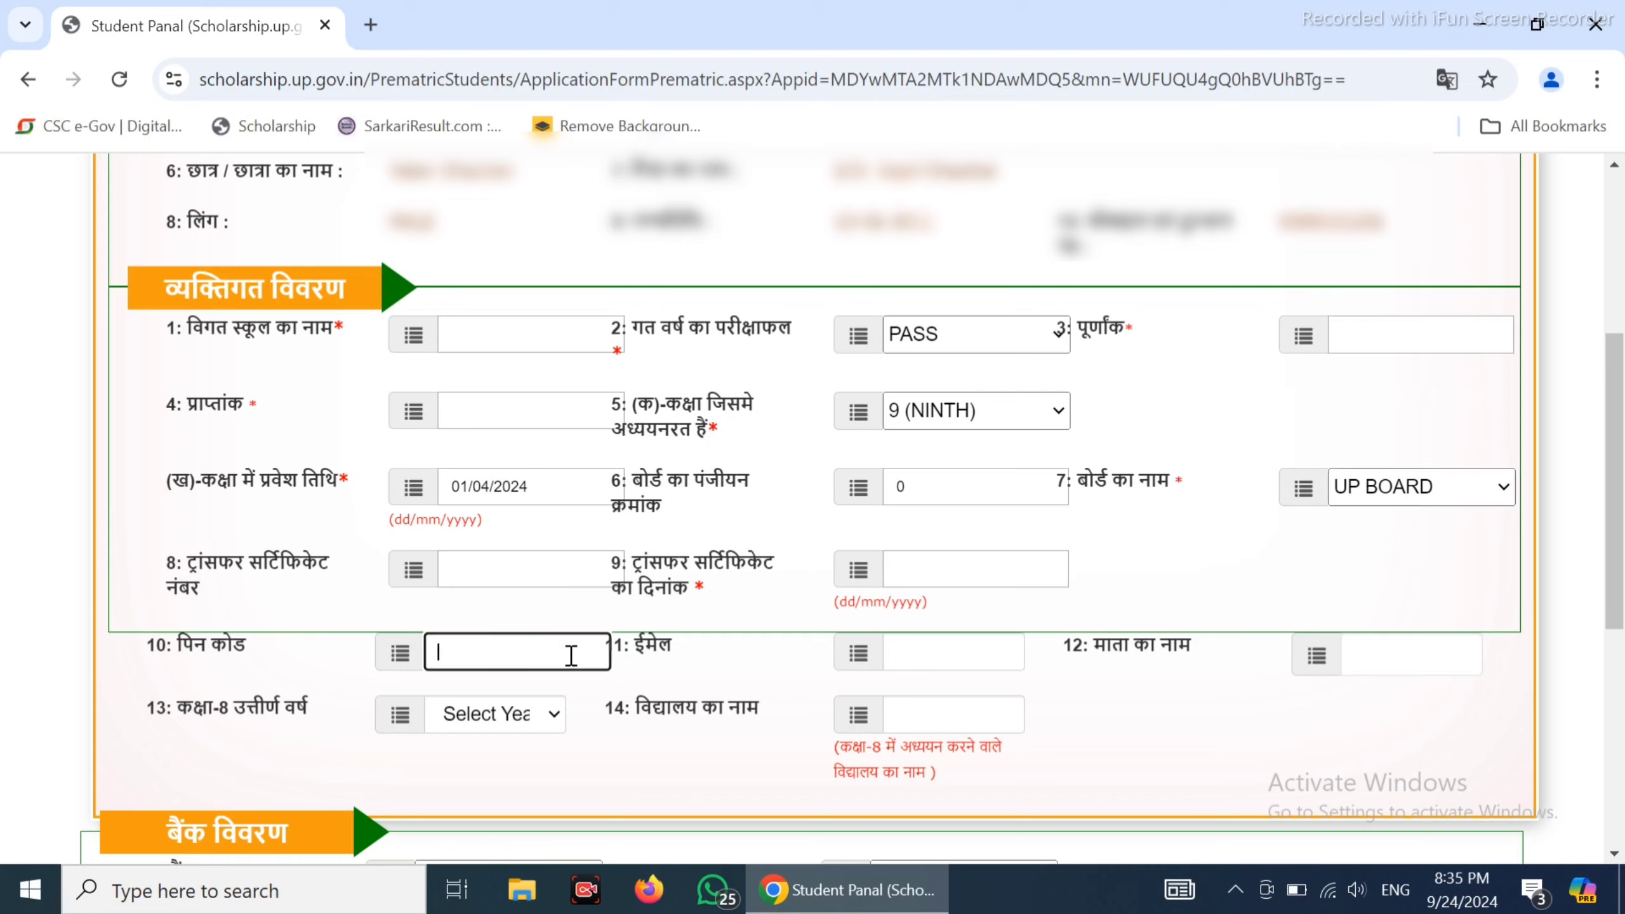
pyautogui.click(969, 661)
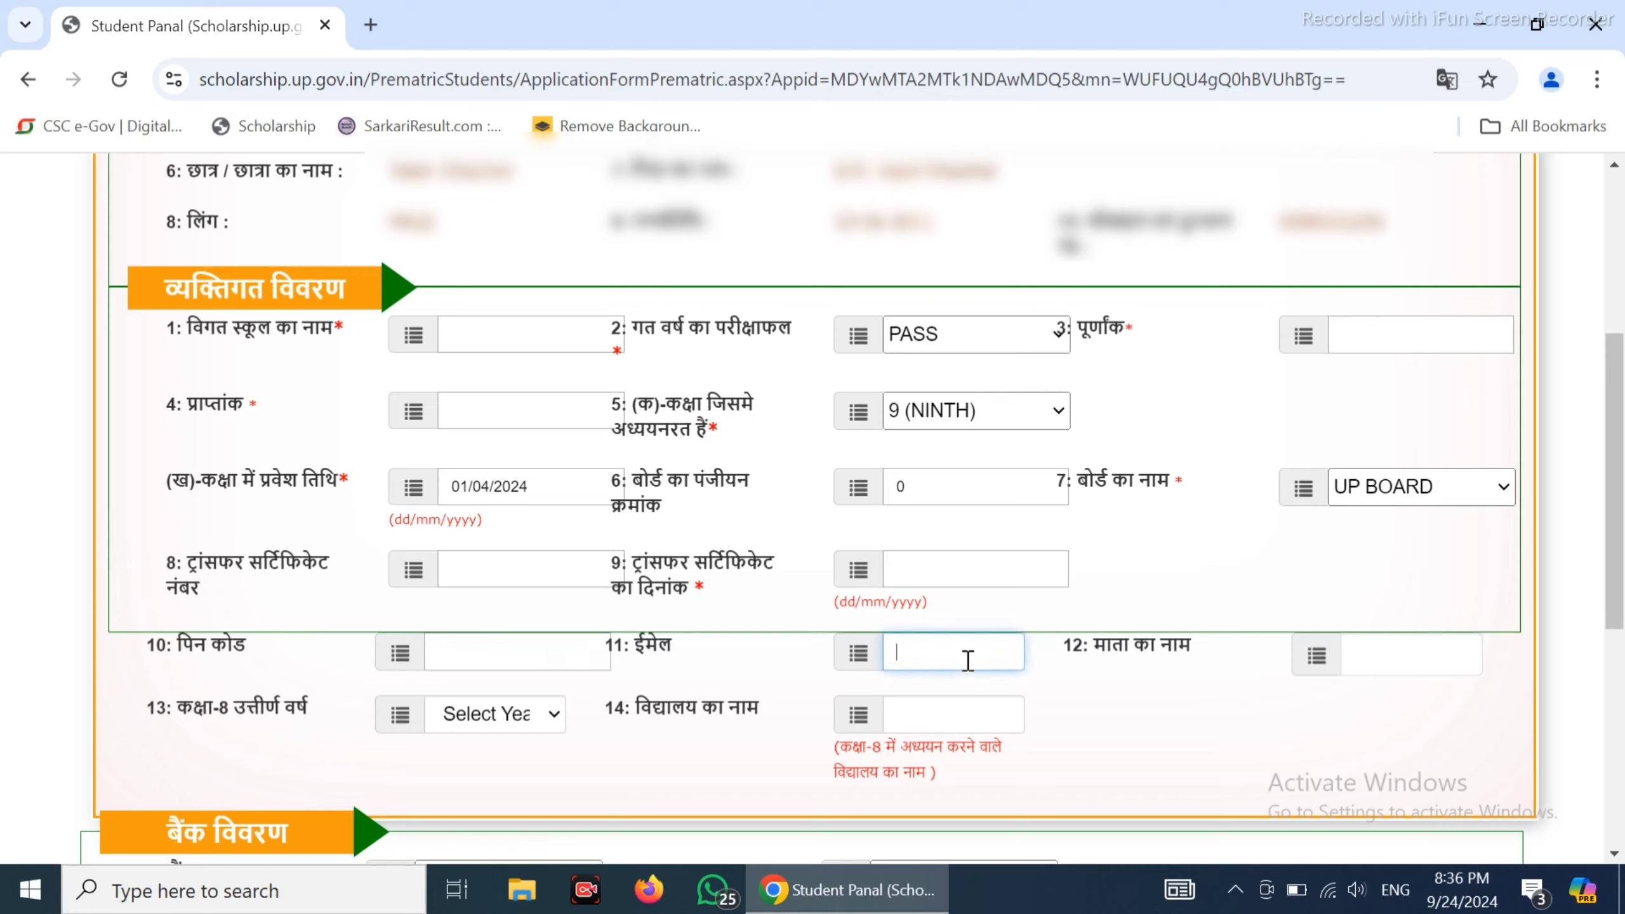
pyautogui.click(1377, 653)
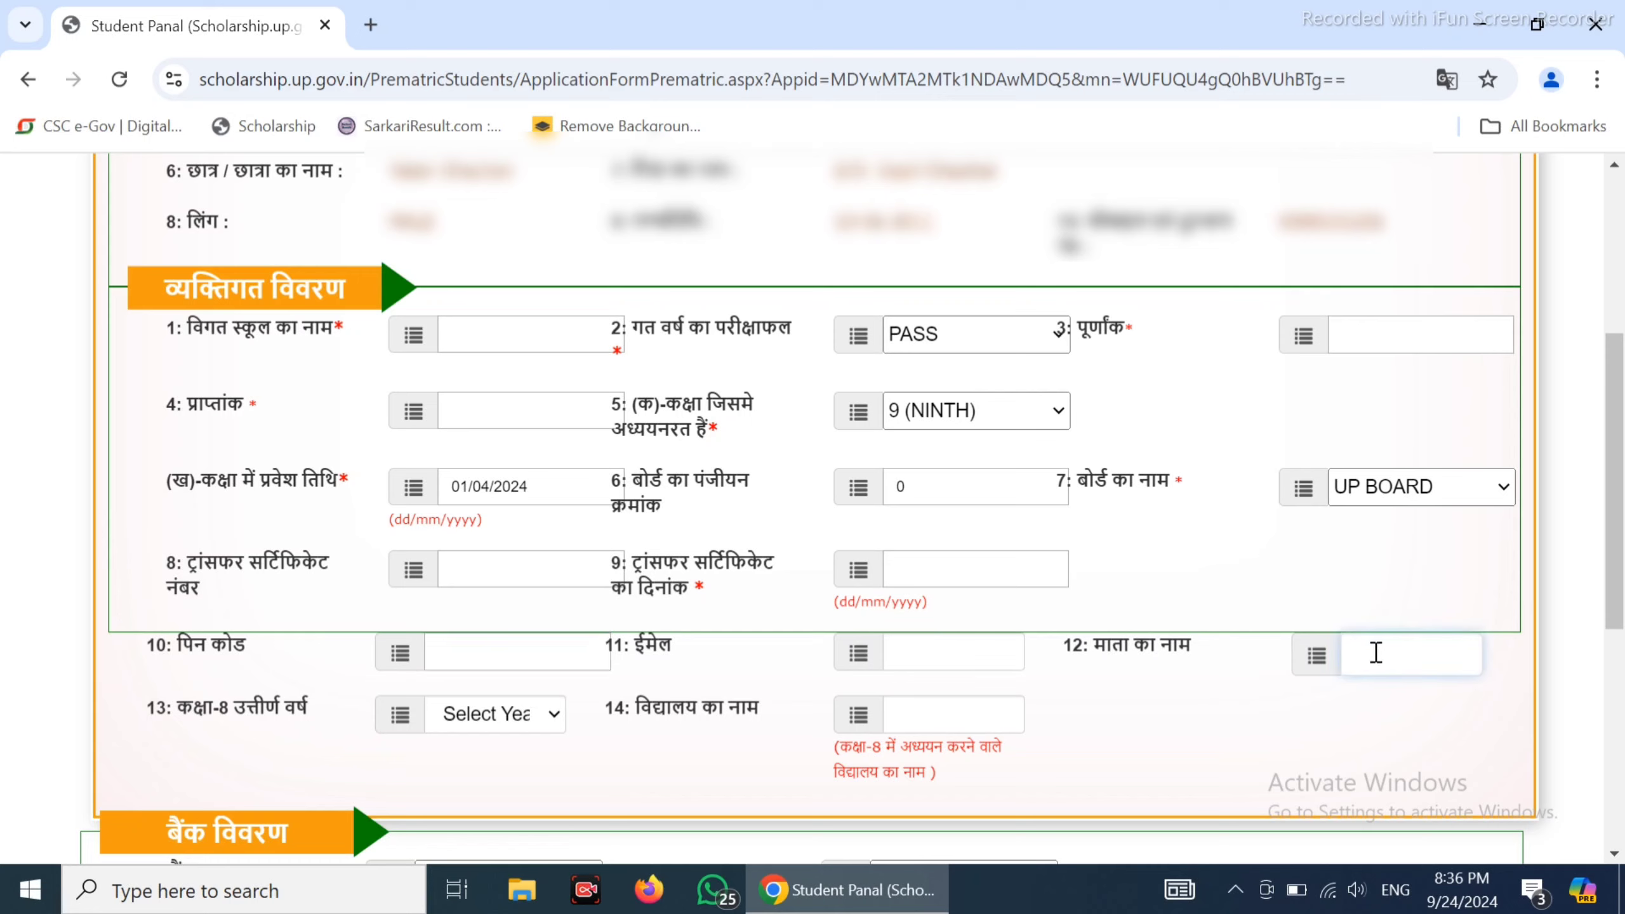
# Set the class-8 passing year to 2024 and enter the class-8 school name
pyautogui.click(508, 726)
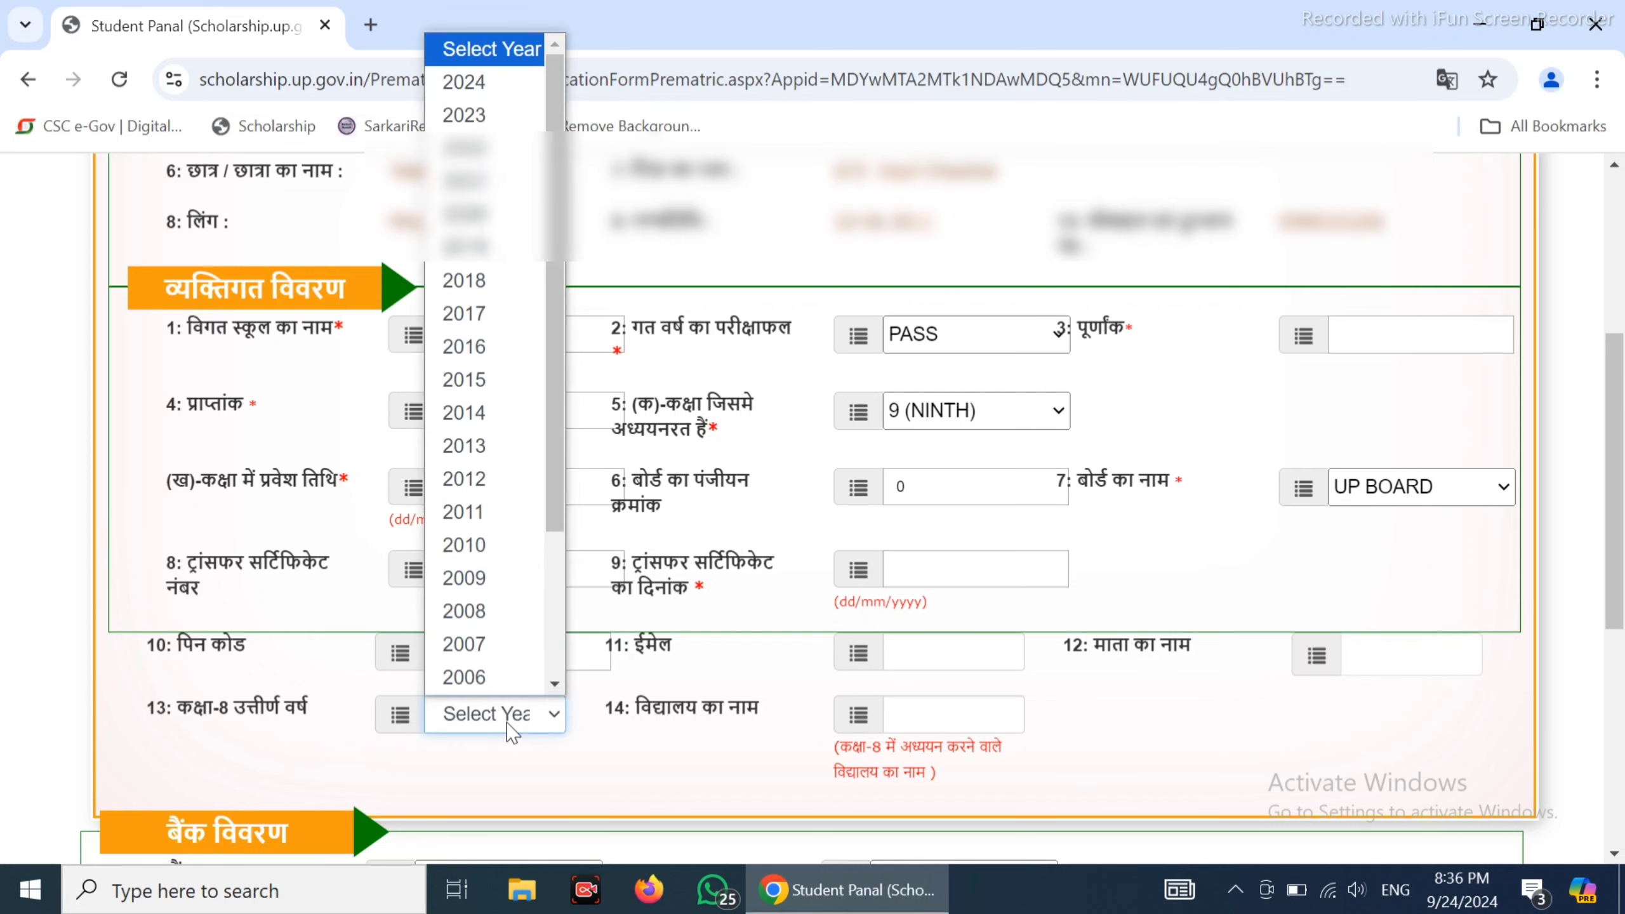
pyautogui.click(448, 85)
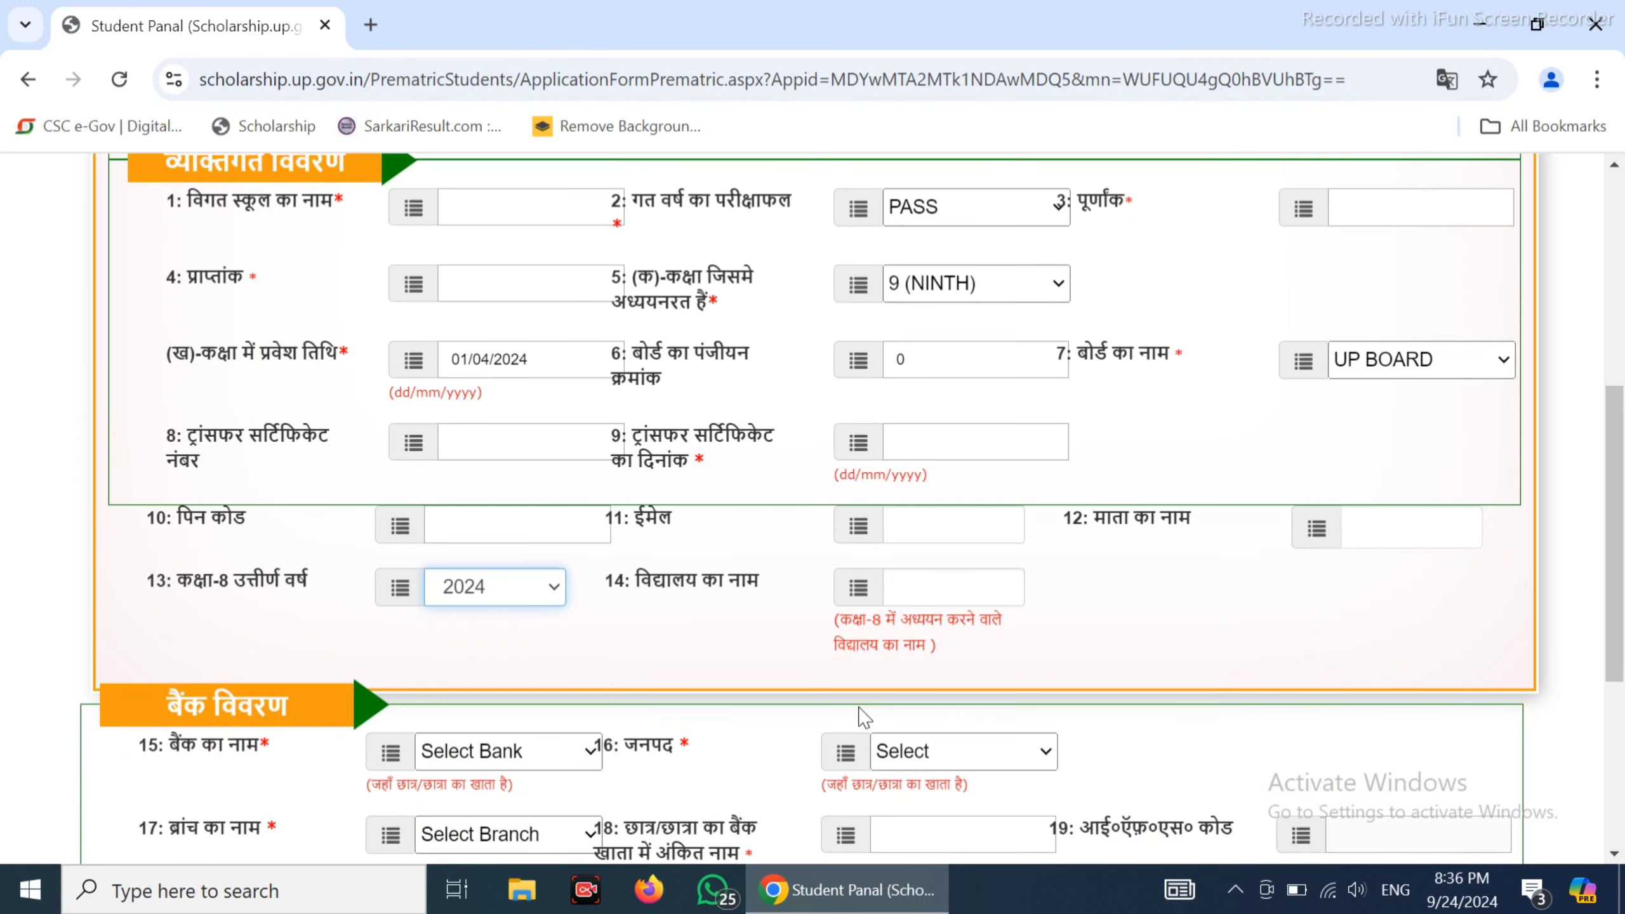
pyautogui.scroll(-2, 761, 720)
pyautogui.click(929, 590)
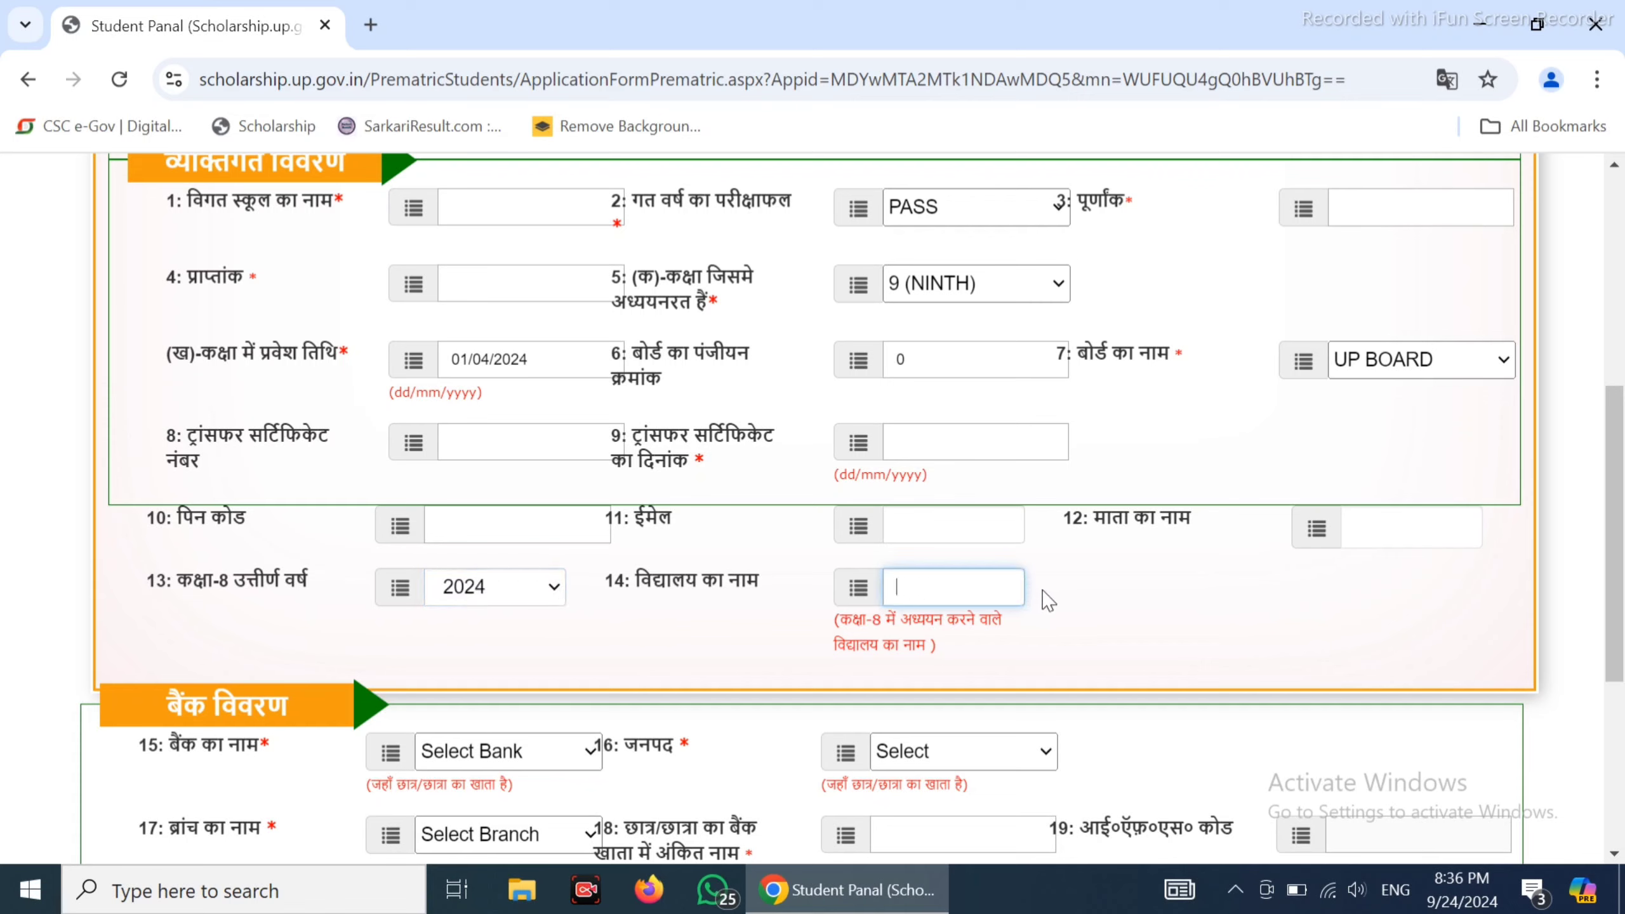
pyautogui.scroll(-4, 750, 654)
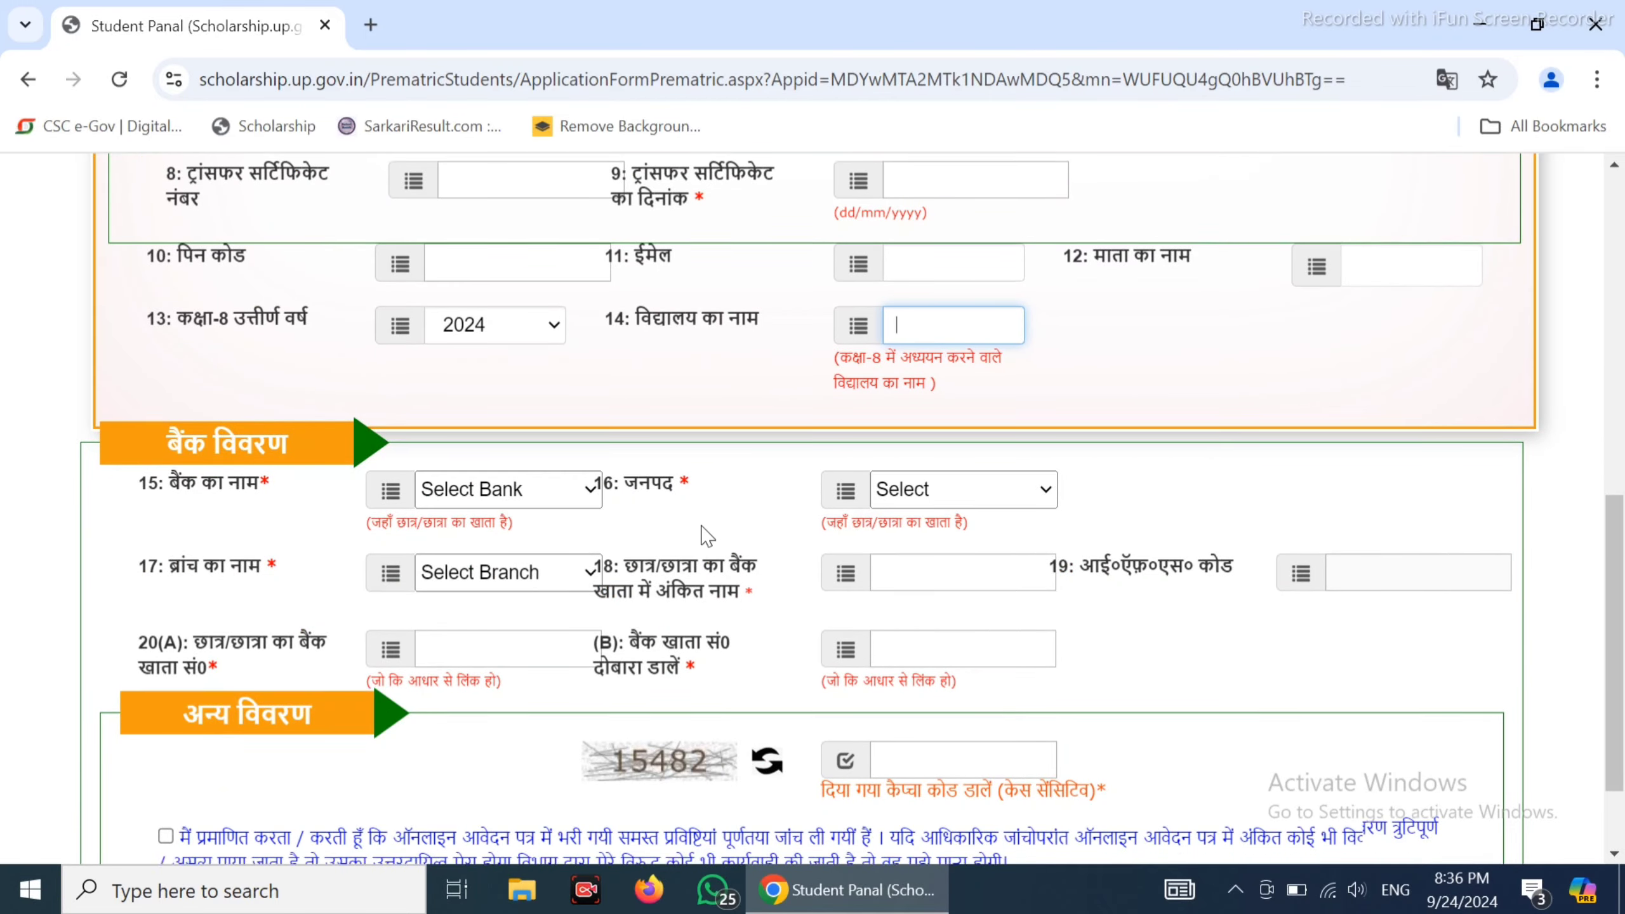
# Submit the completed application form and go back to the student dashboard
pyautogui.scroll(-2, 707, 537)
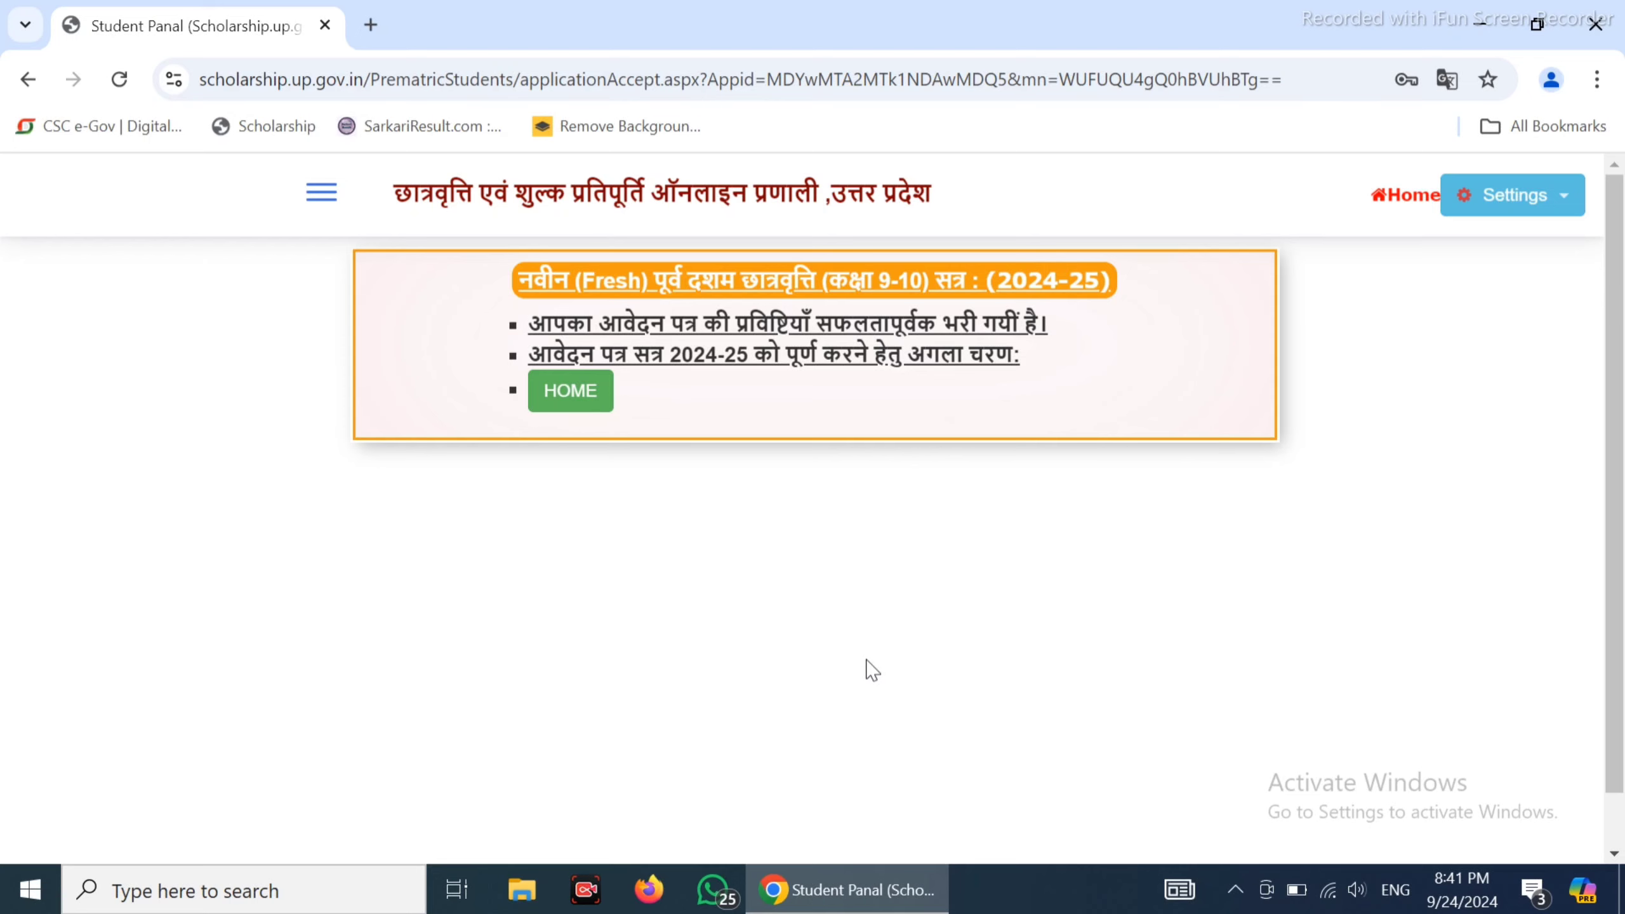
pyautogui.click(571, 392)
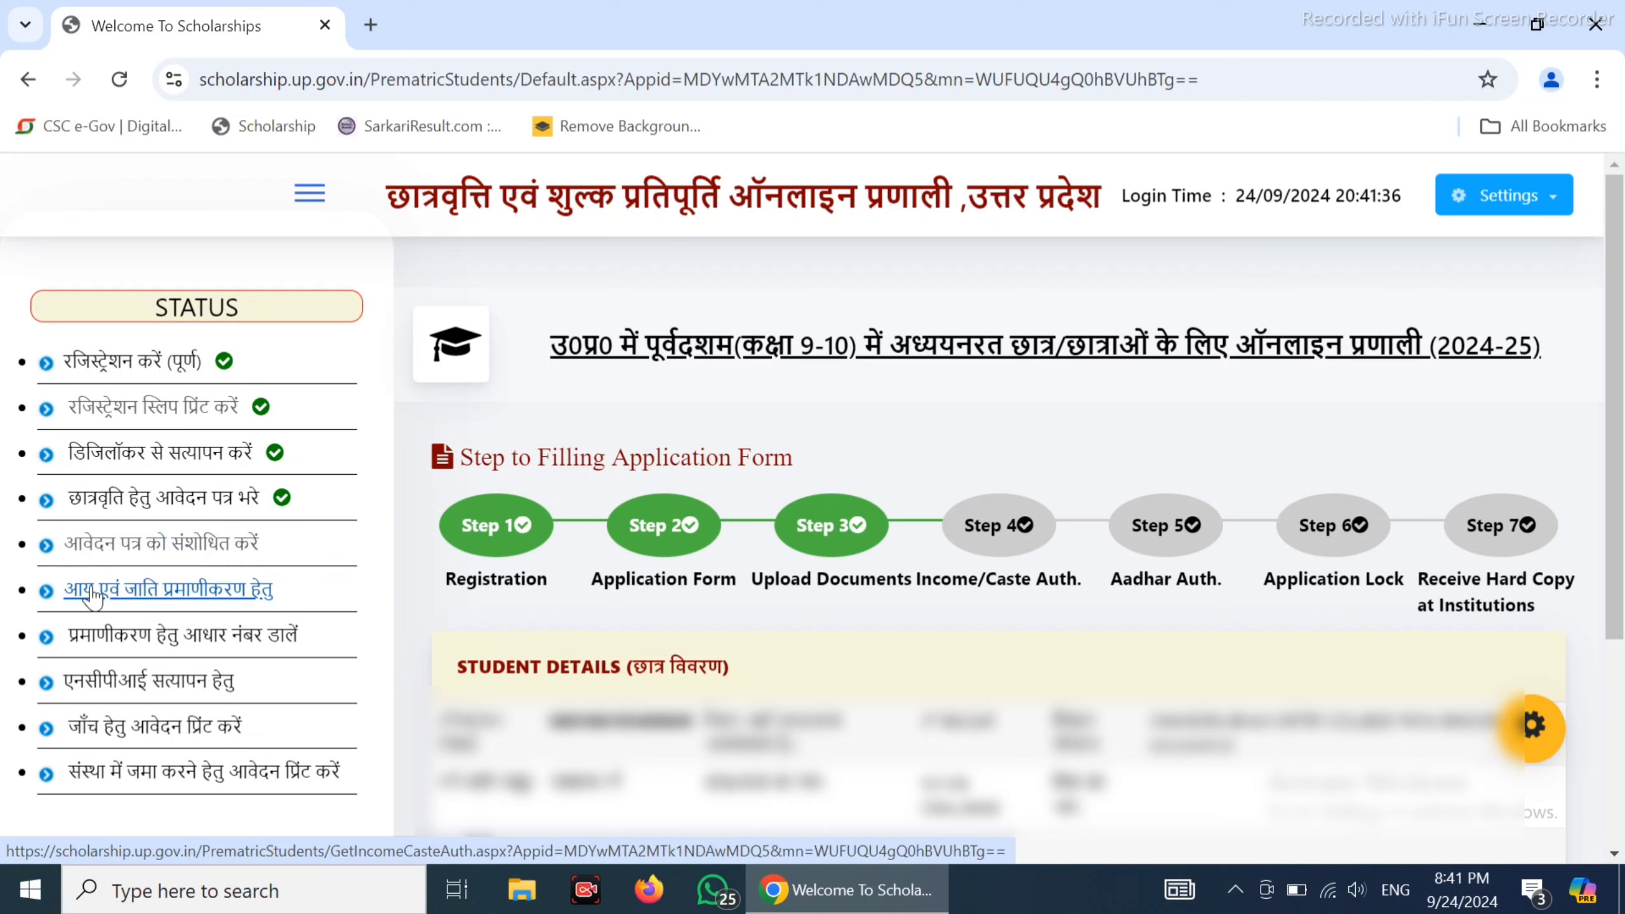
# Enter the income certificate application and certificate numbers with the captcha, fetch the record, and verify it
pyautogui.click(155, 592)
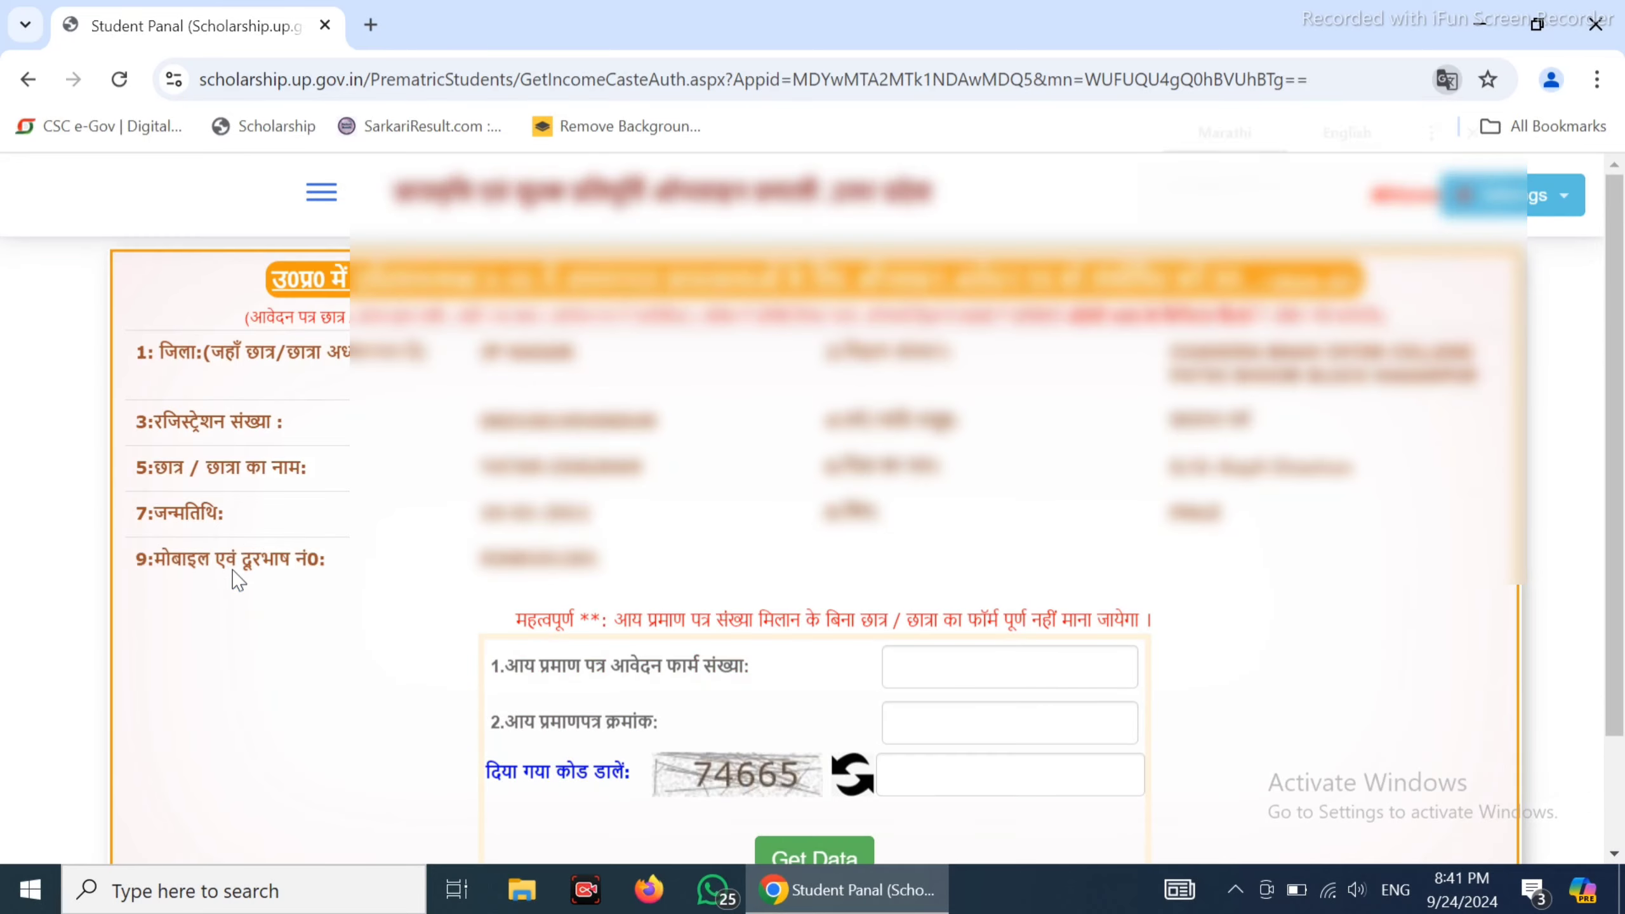
pyautogui.scroll(-3, 245, 585)
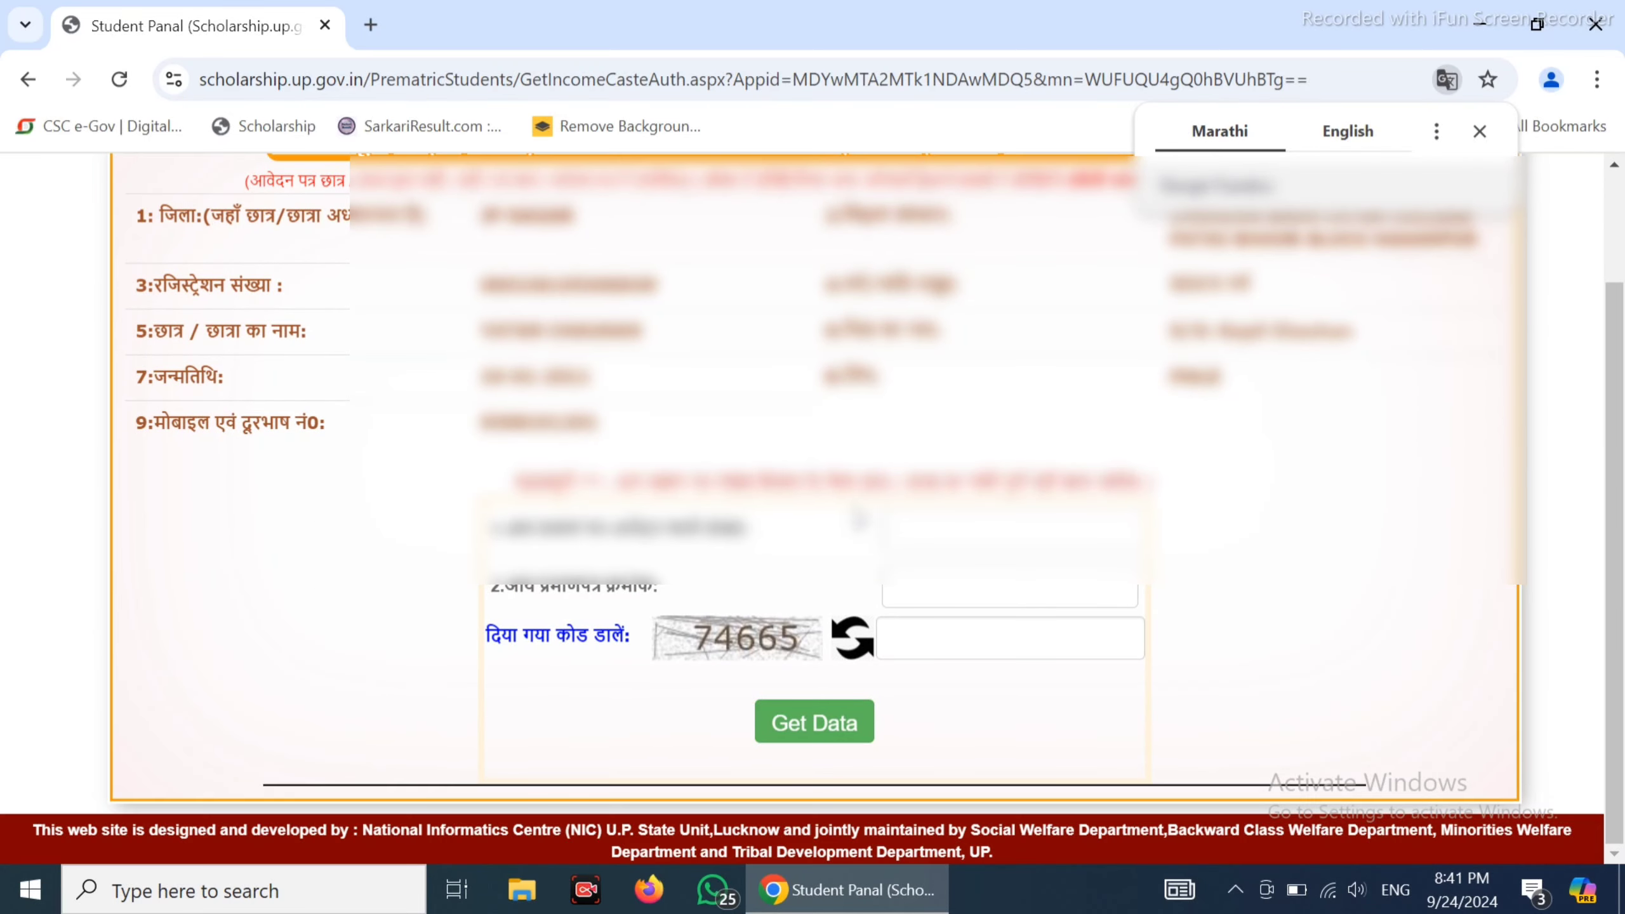
pyautogui.click(1479, 131)
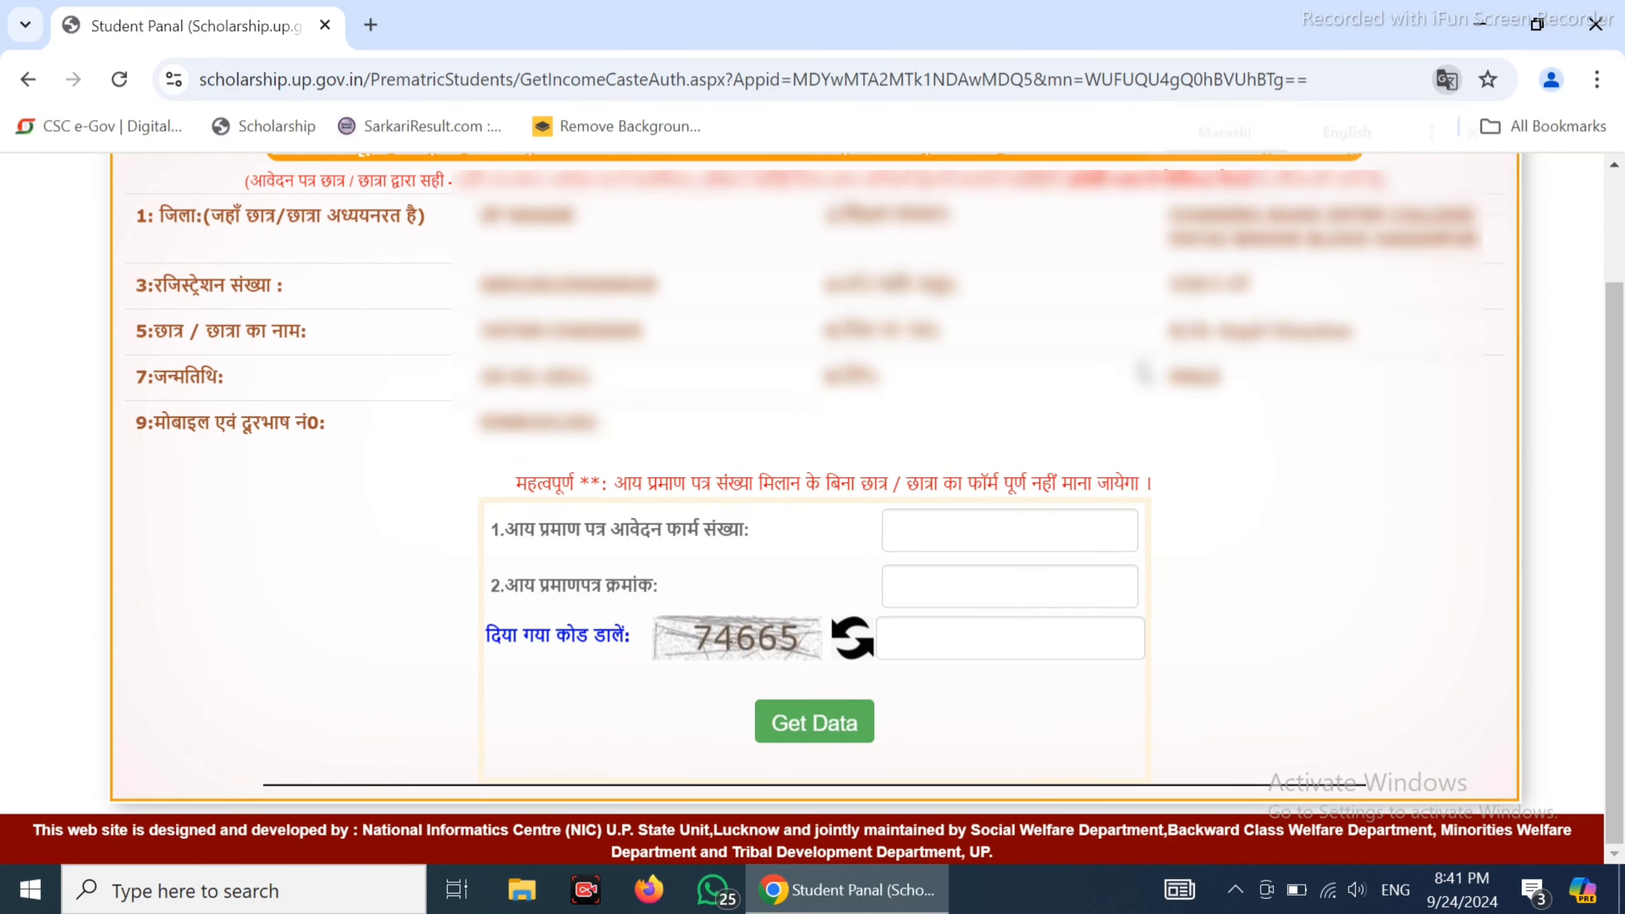
pyautogui.click(933, 547)
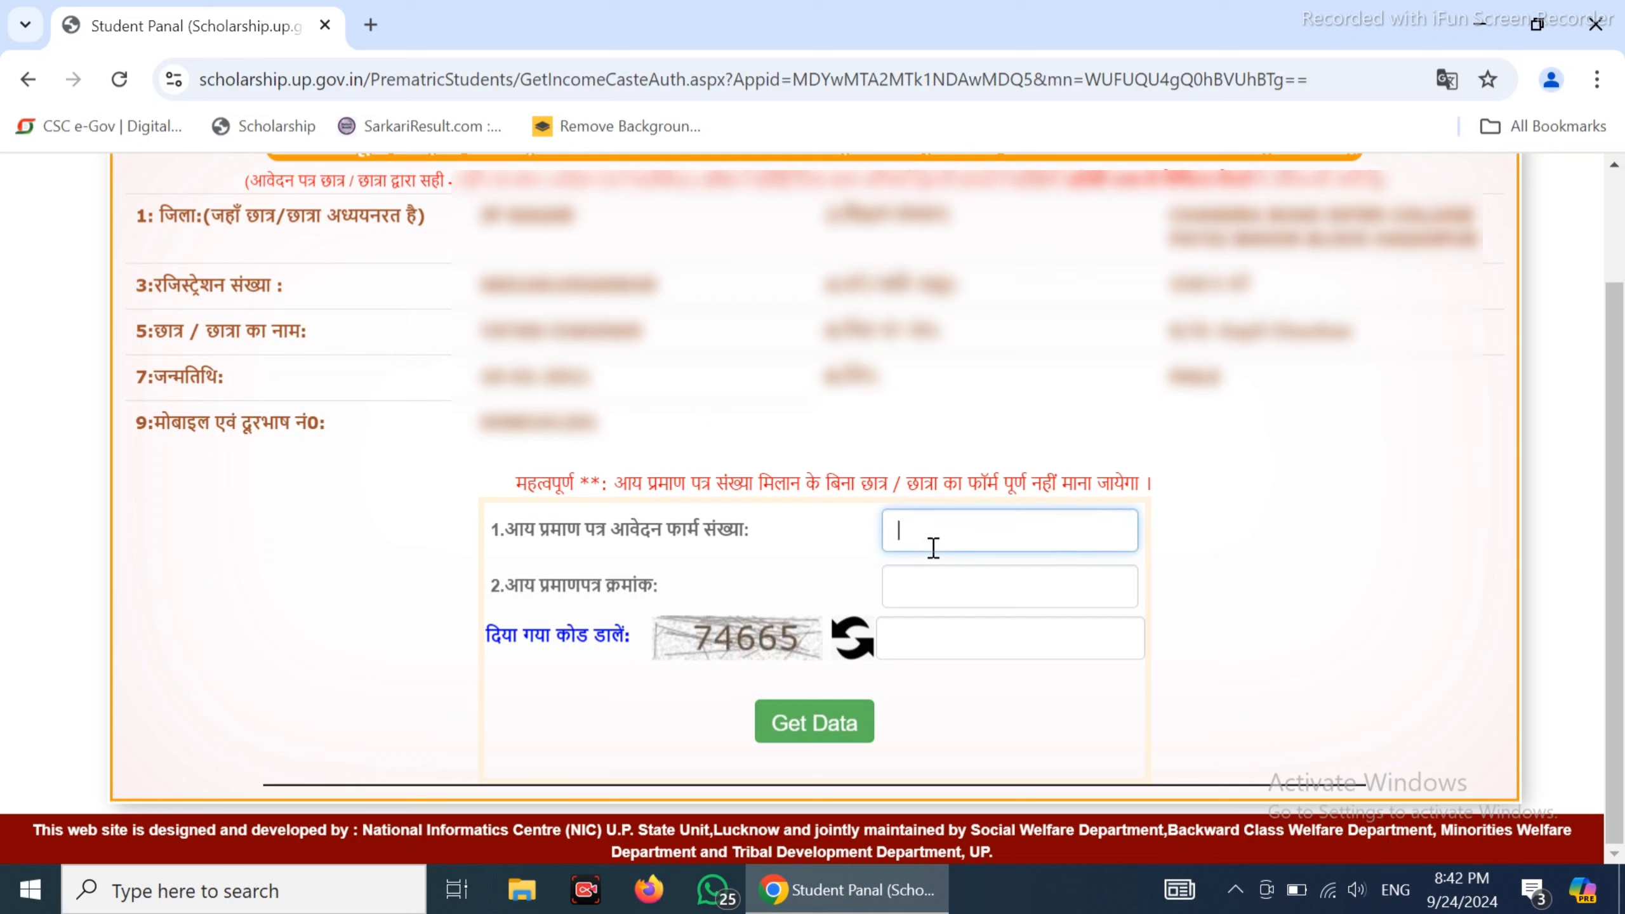
pyautogui.click(920, 589)
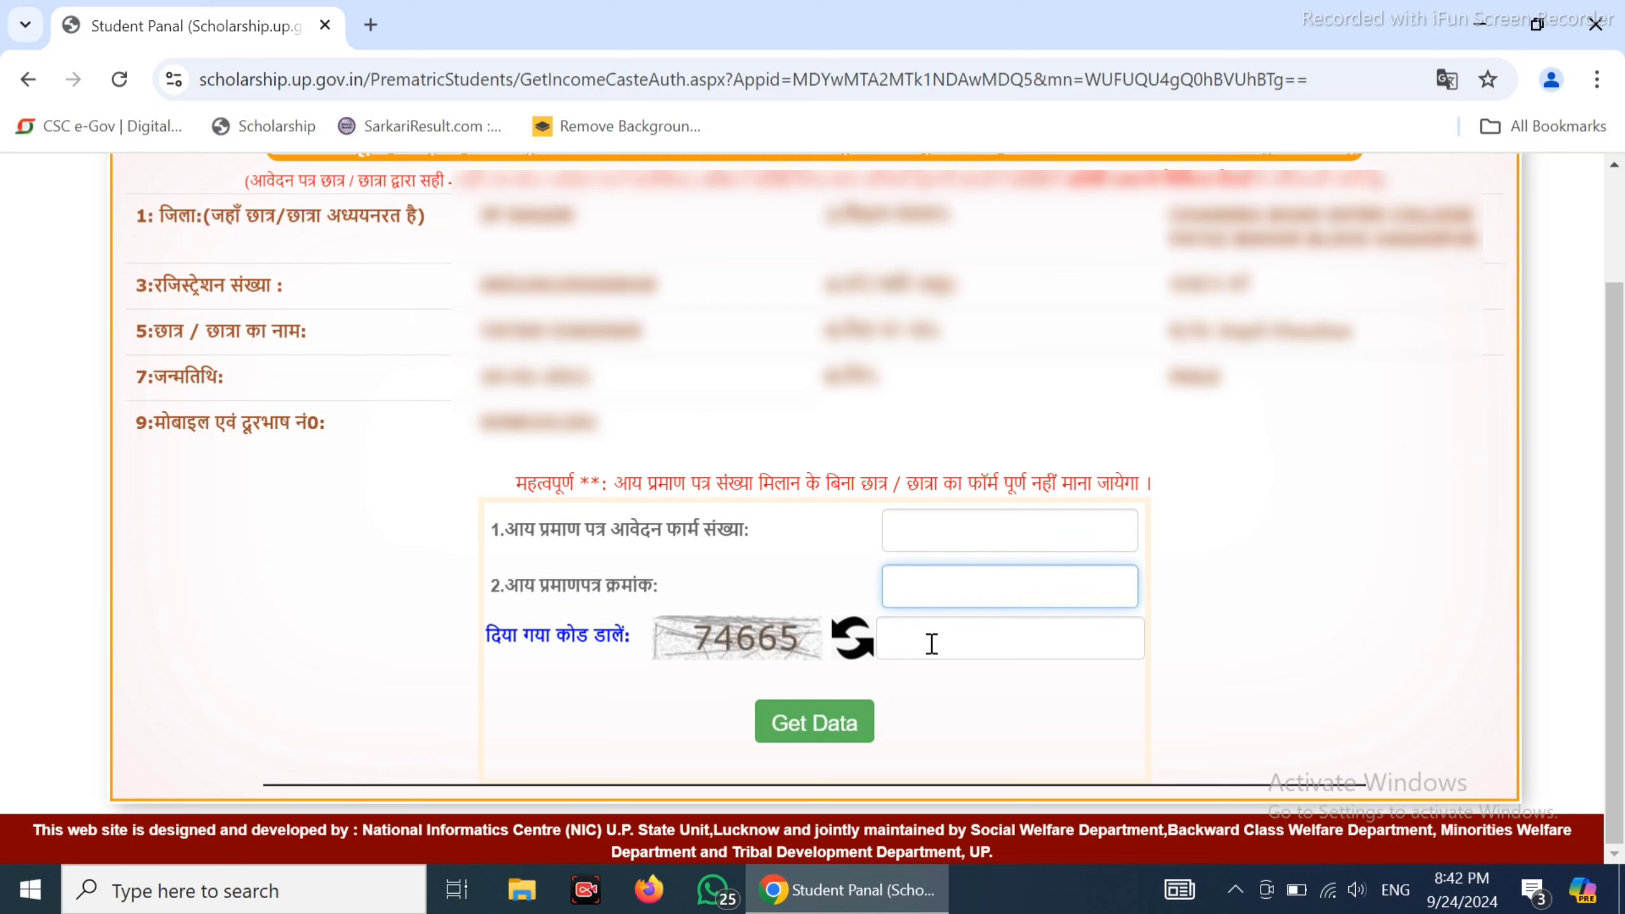
pyautogui.click(932, 643)
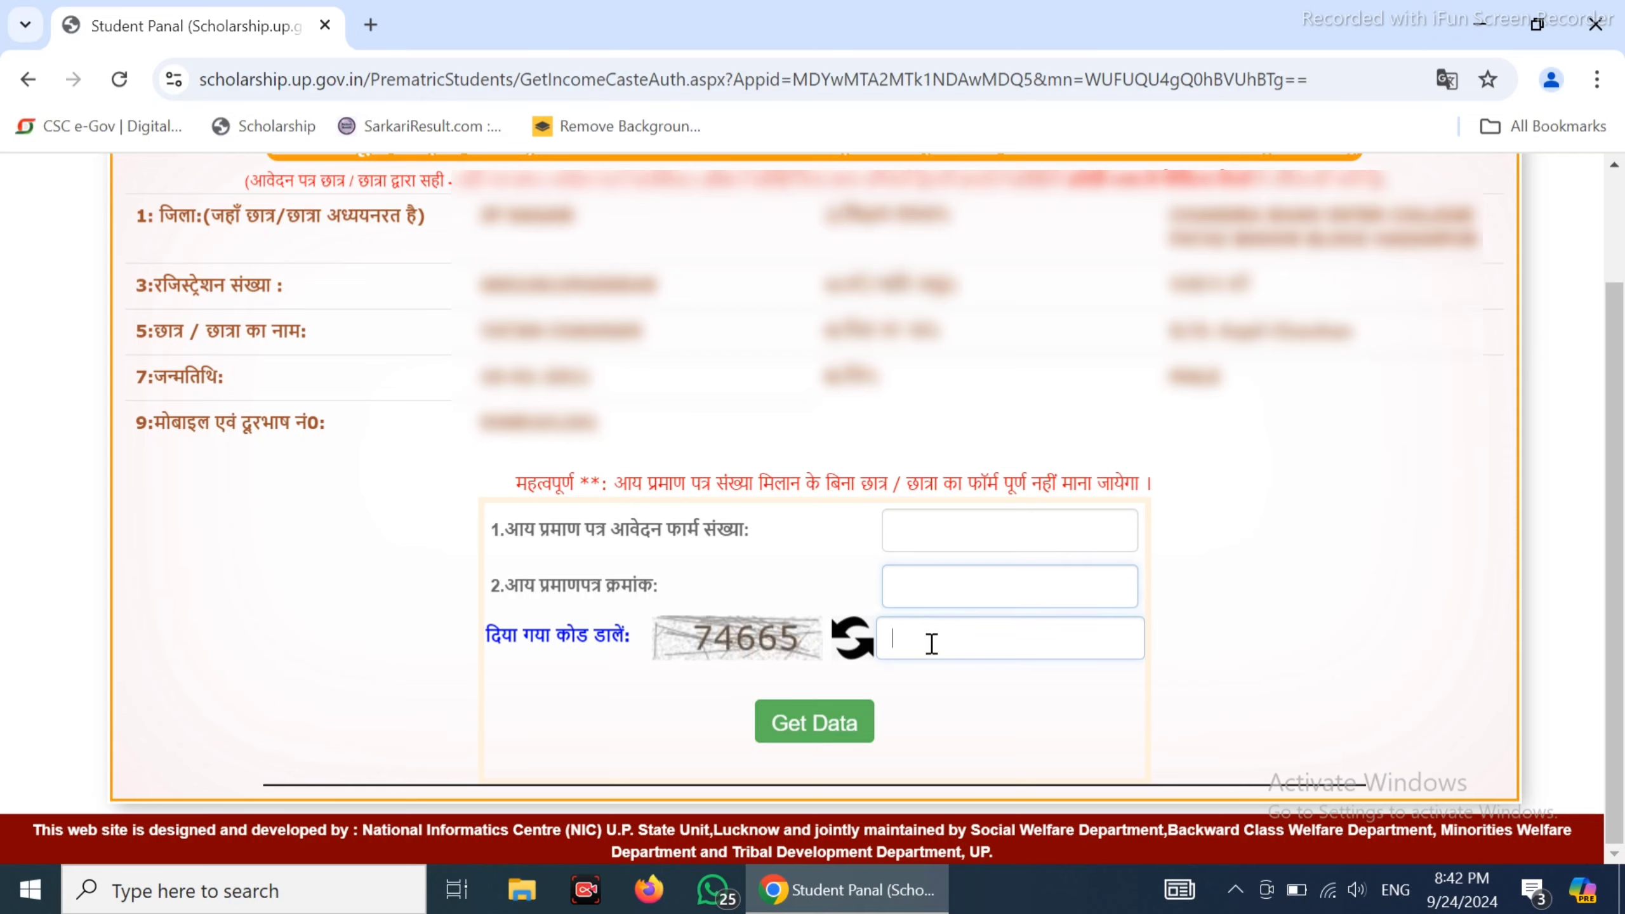
pyautogui.click(941, 522)
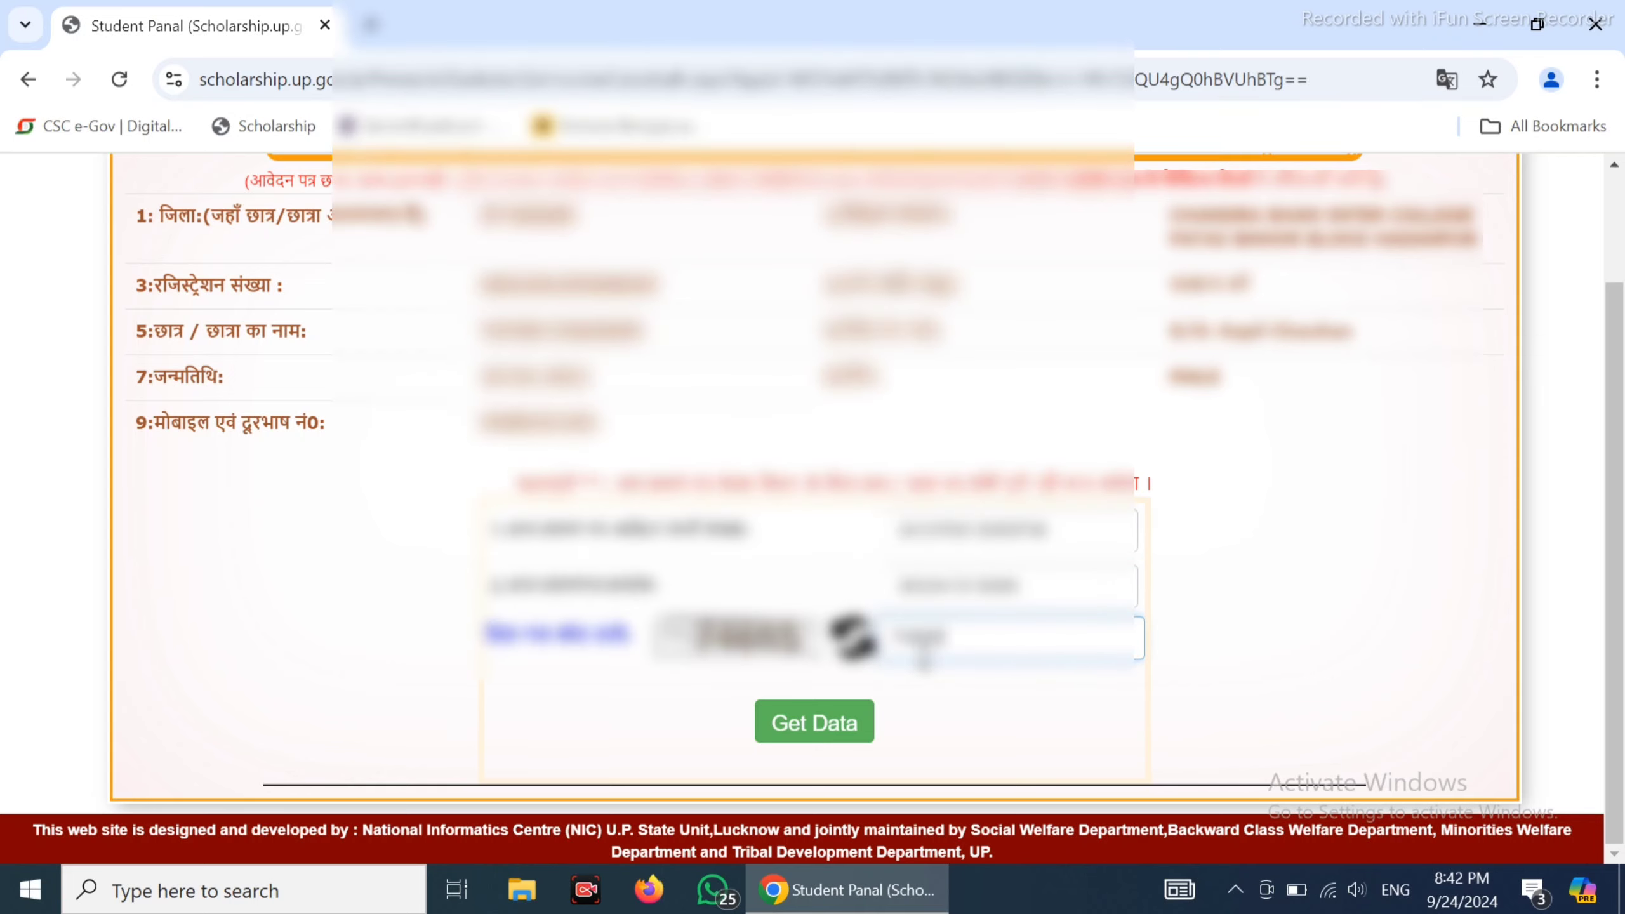
pyautogui.click(839, 719)
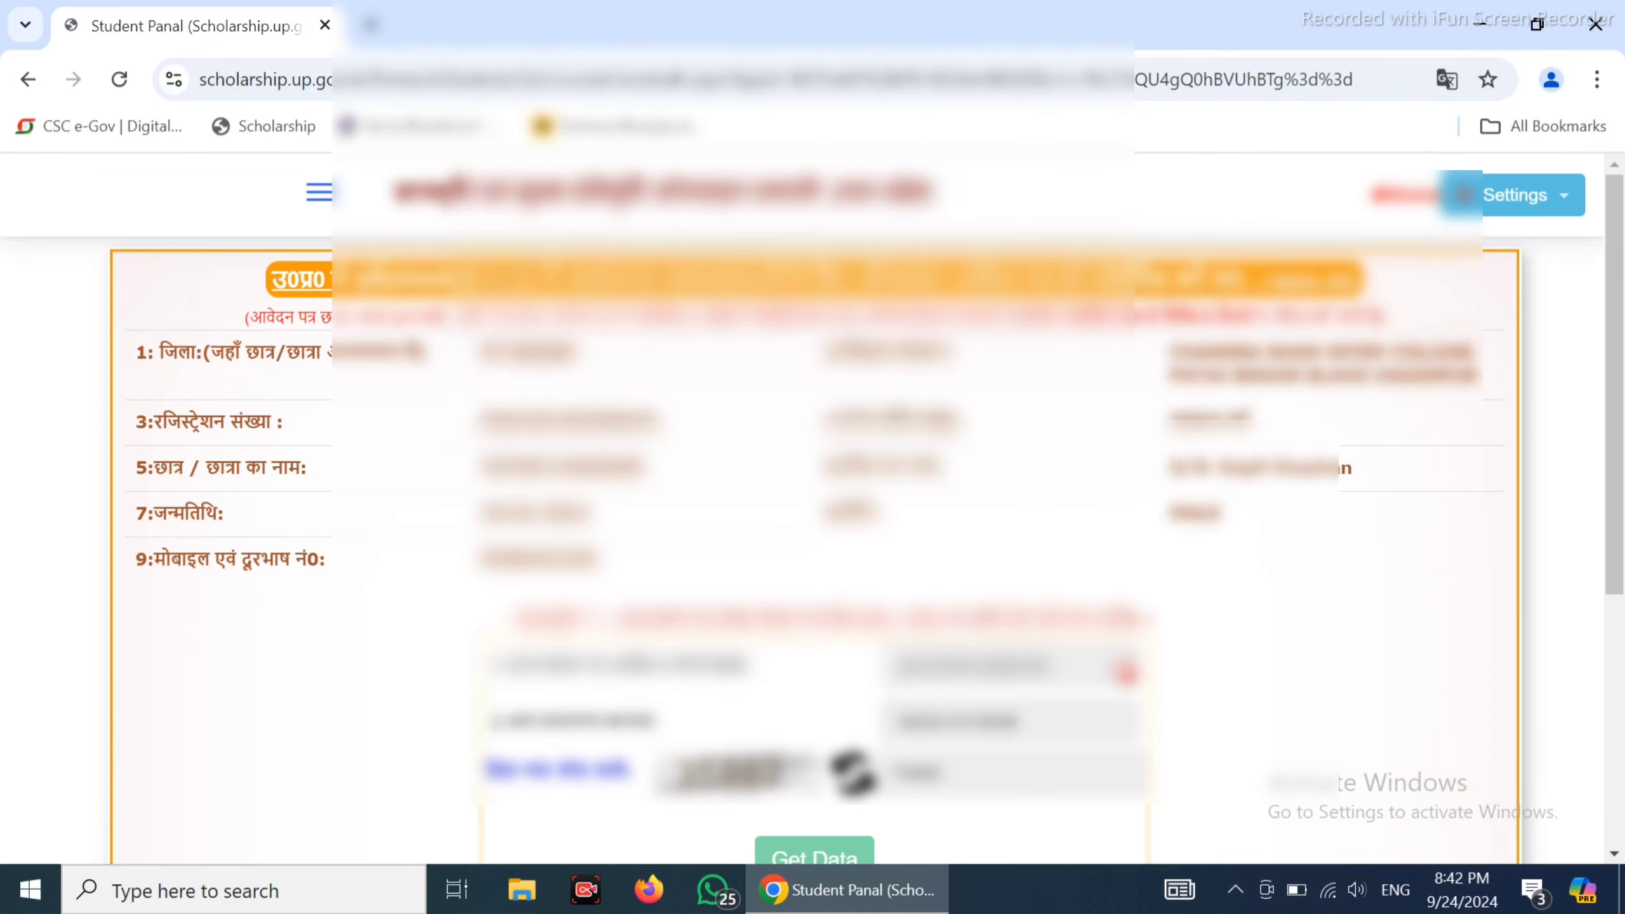
pyautogui.scroll(-5, 1157, 700)
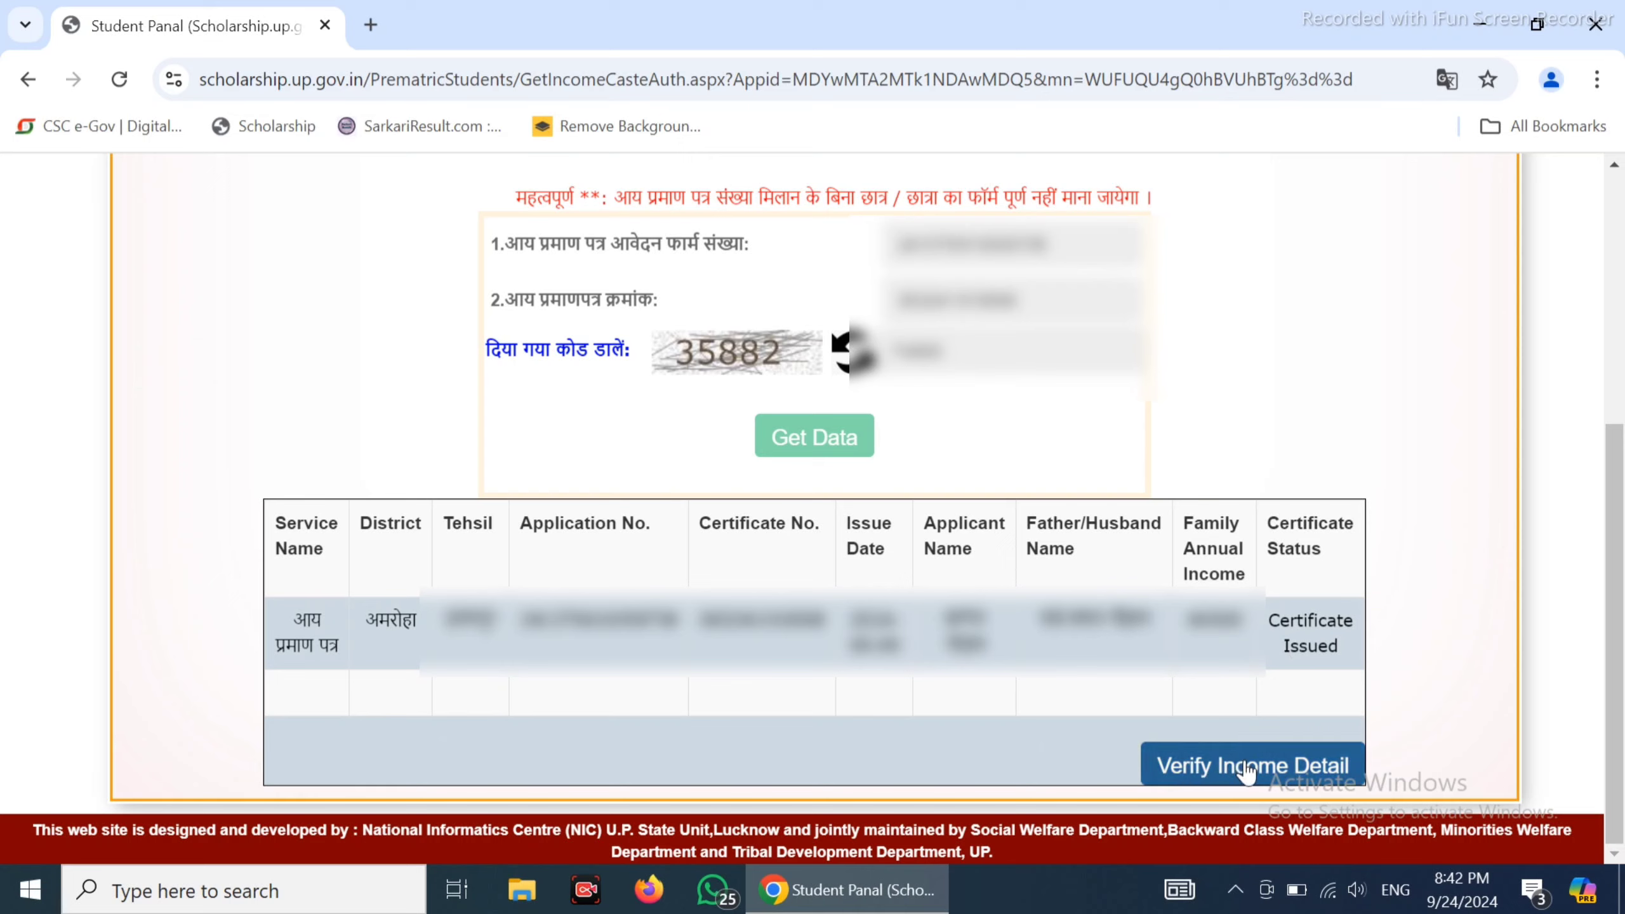
pyautogui.click(1245, 771)
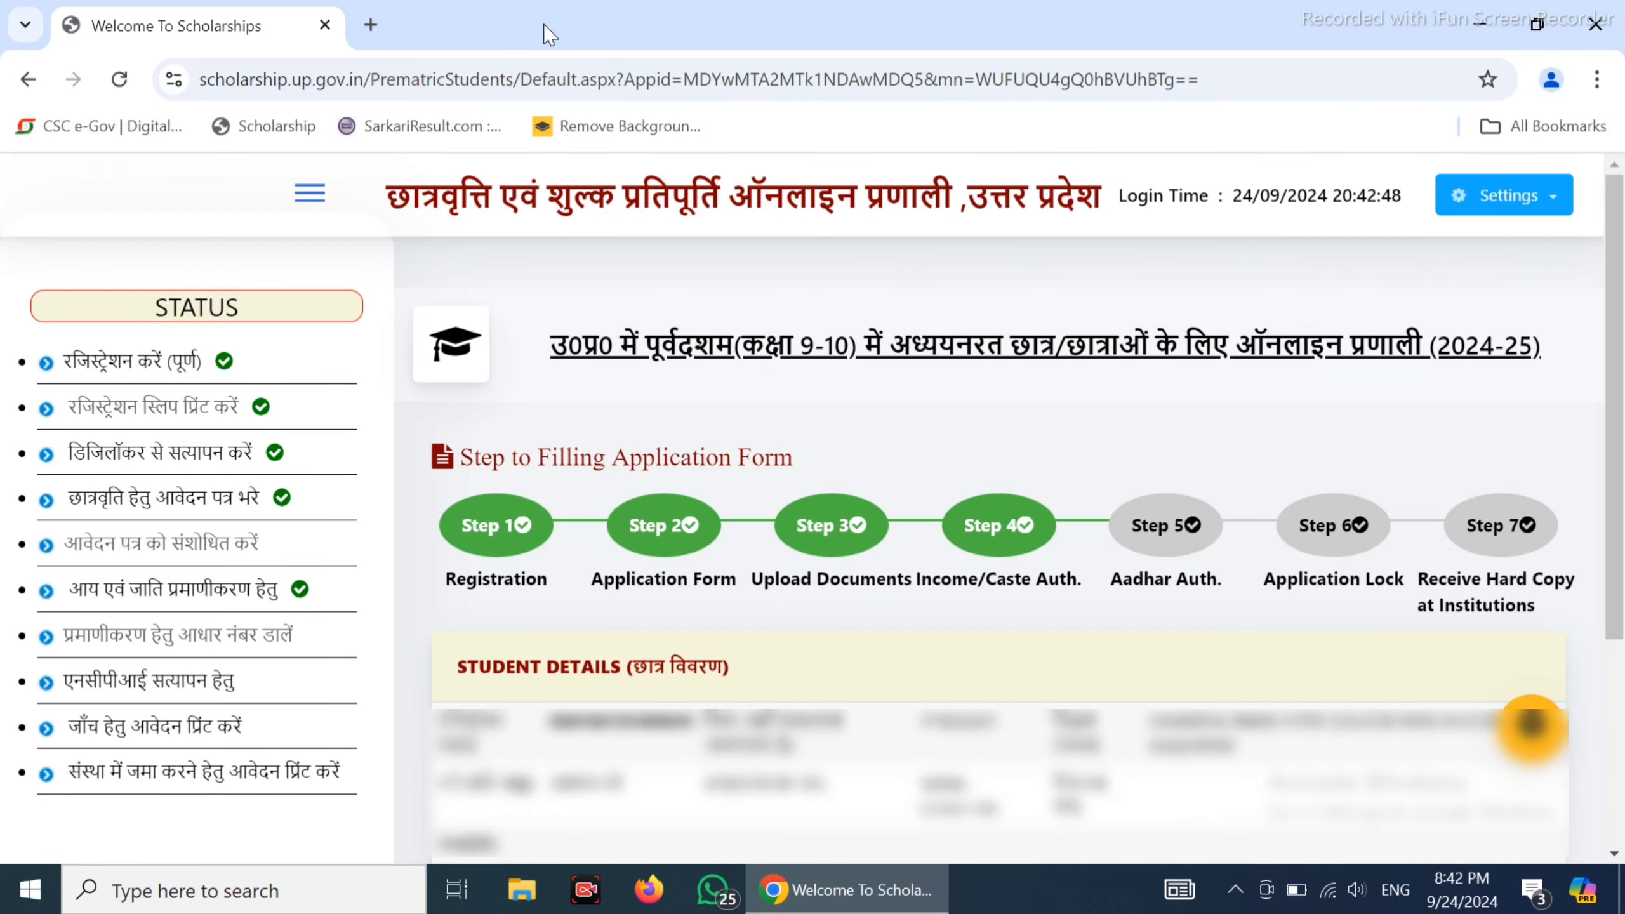
# Enter and confirm the Aadhaar number, give consent, enter the captcha, verify Aadhaar, then return home
pyautogui.click(213, 639)
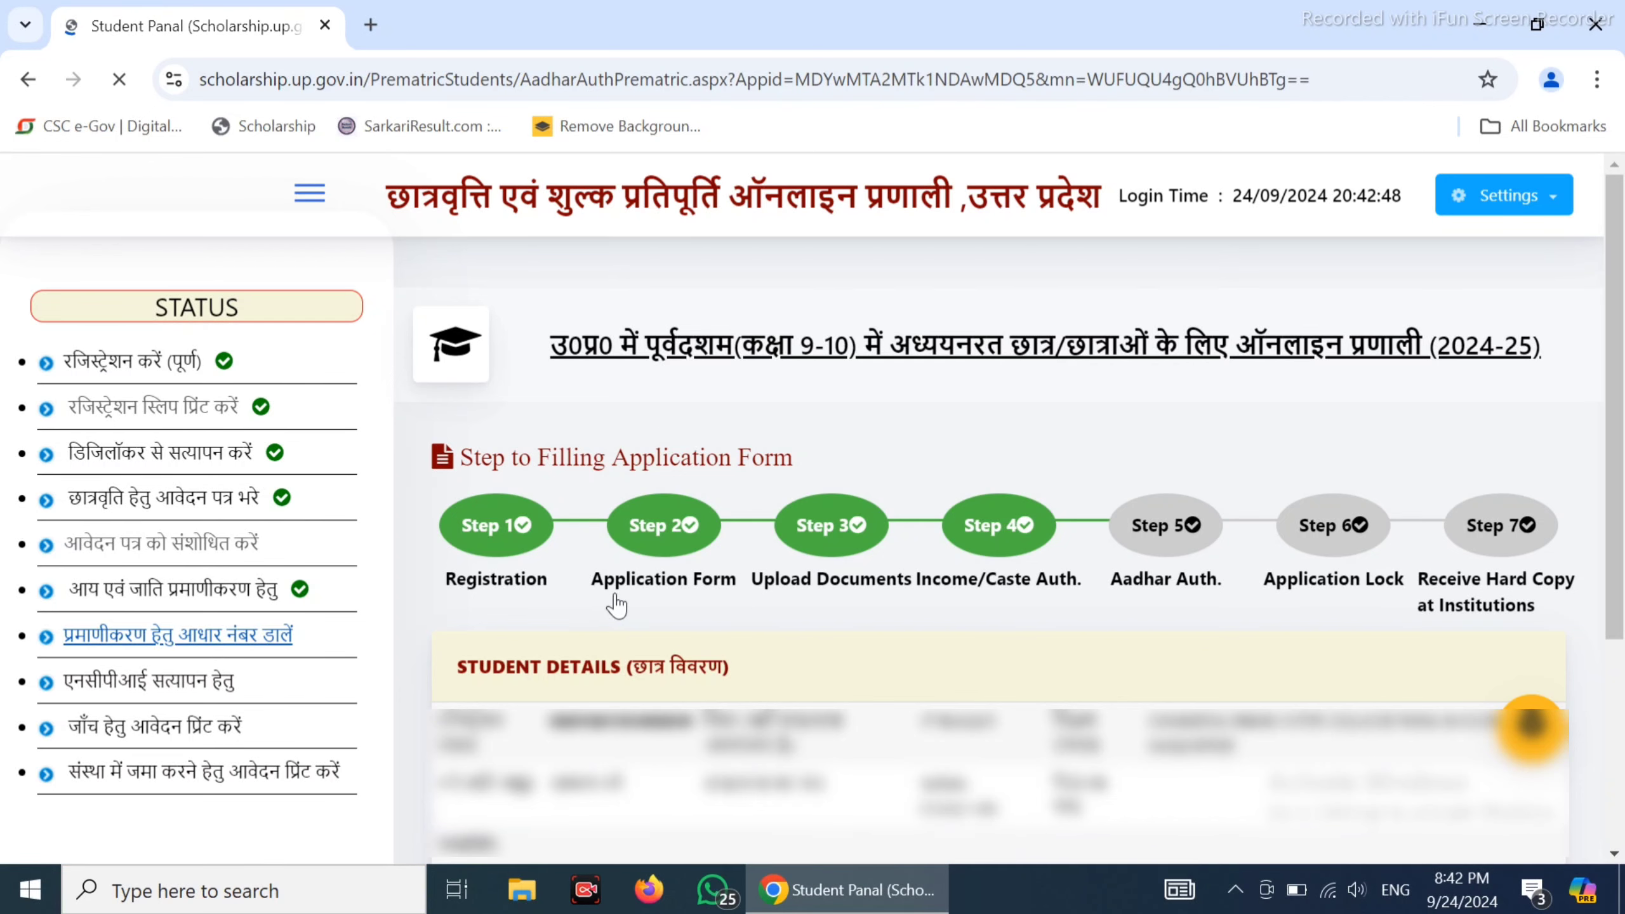
pyautogui.scroll(-1, 616, 603)
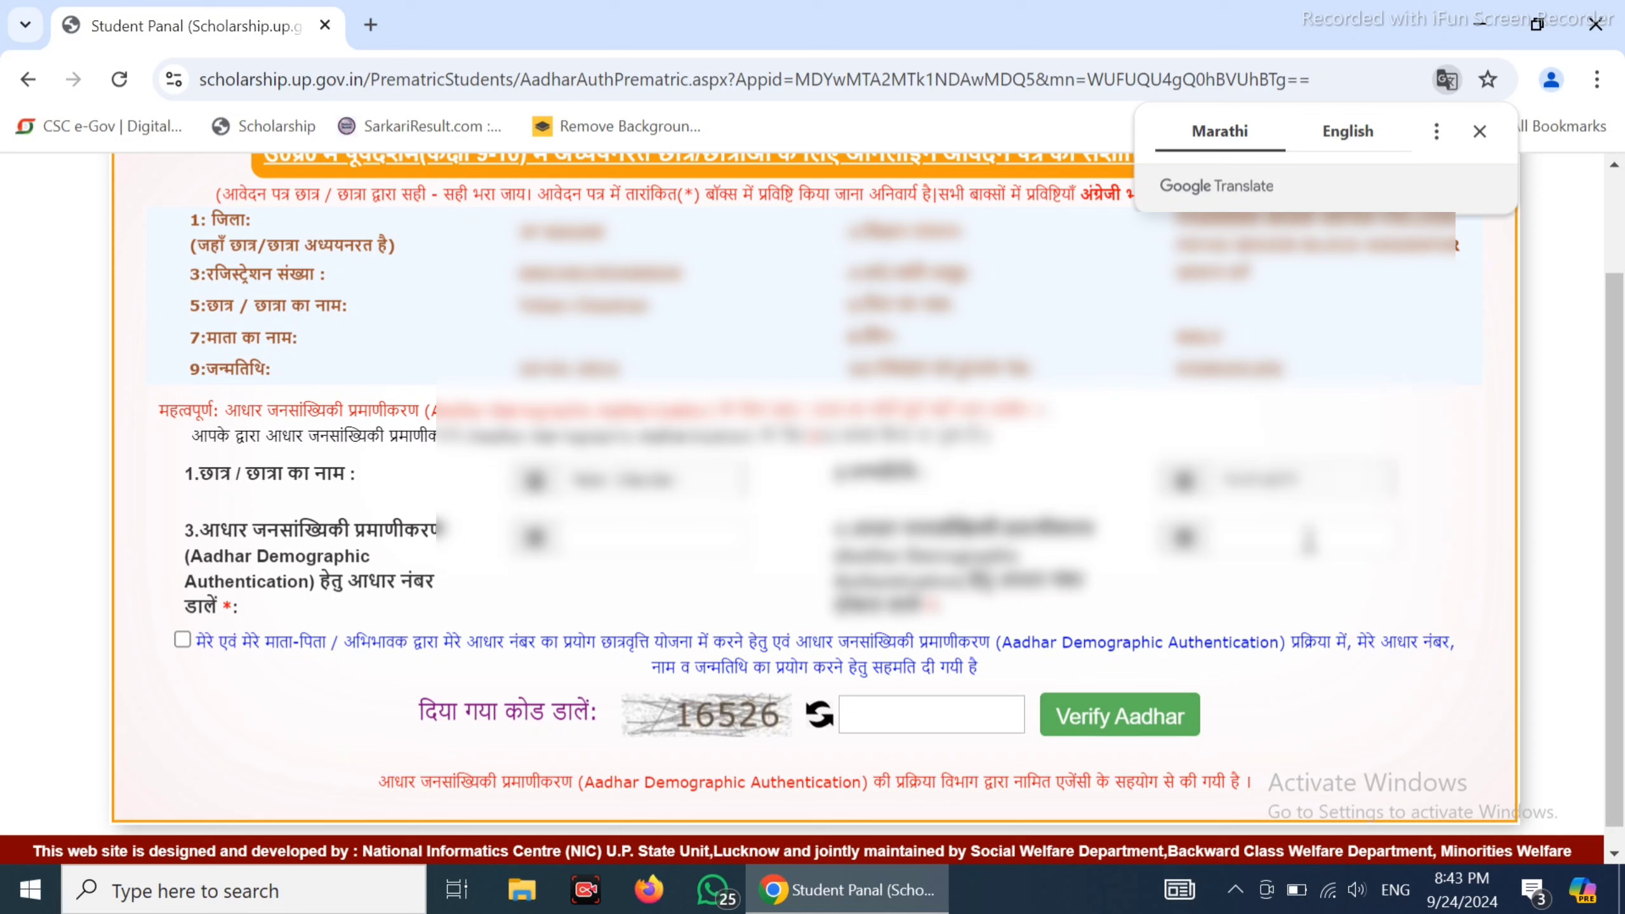
pyautogui.click(1309, 541)
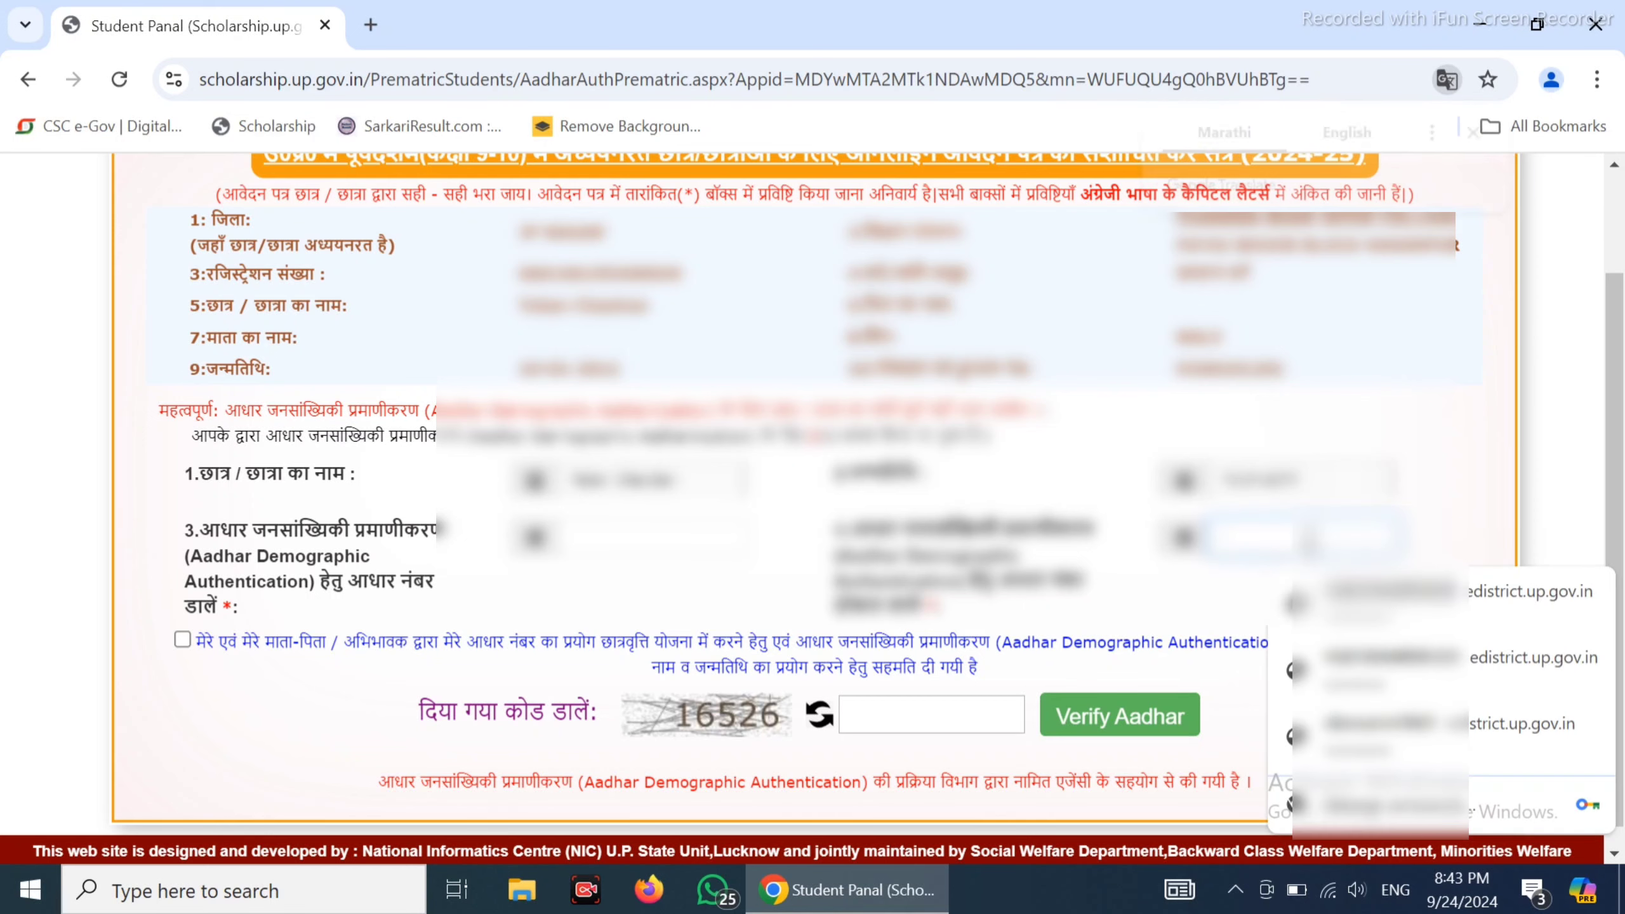
pyautogui.click(182, 638)
pyautogui.click(940, 720)
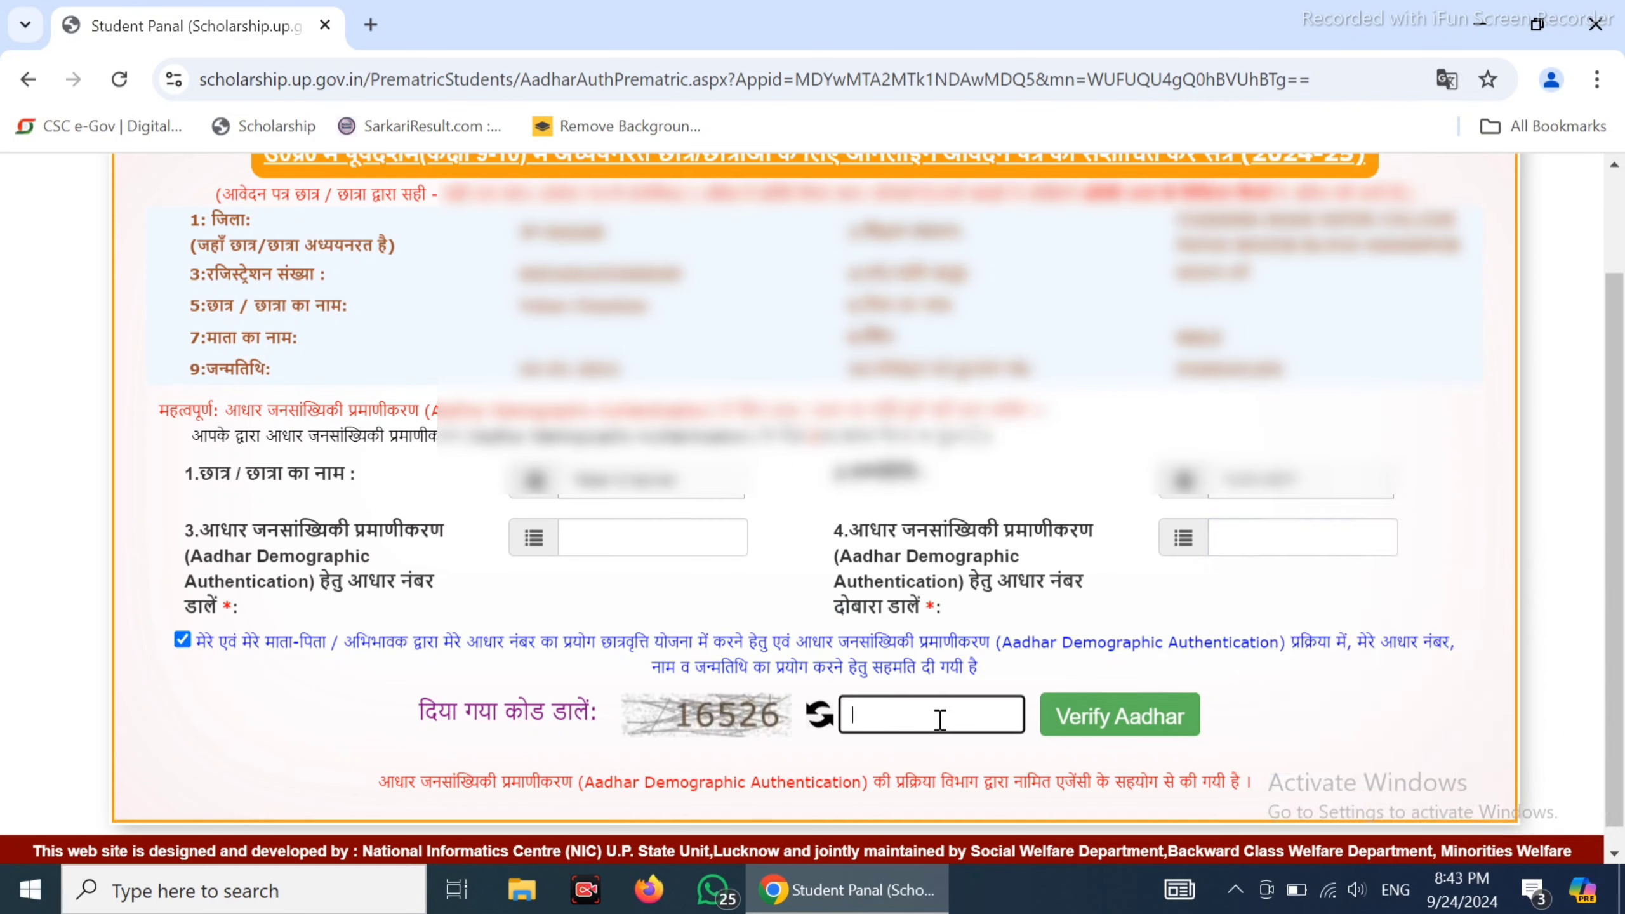
pyautogui.write('16526')
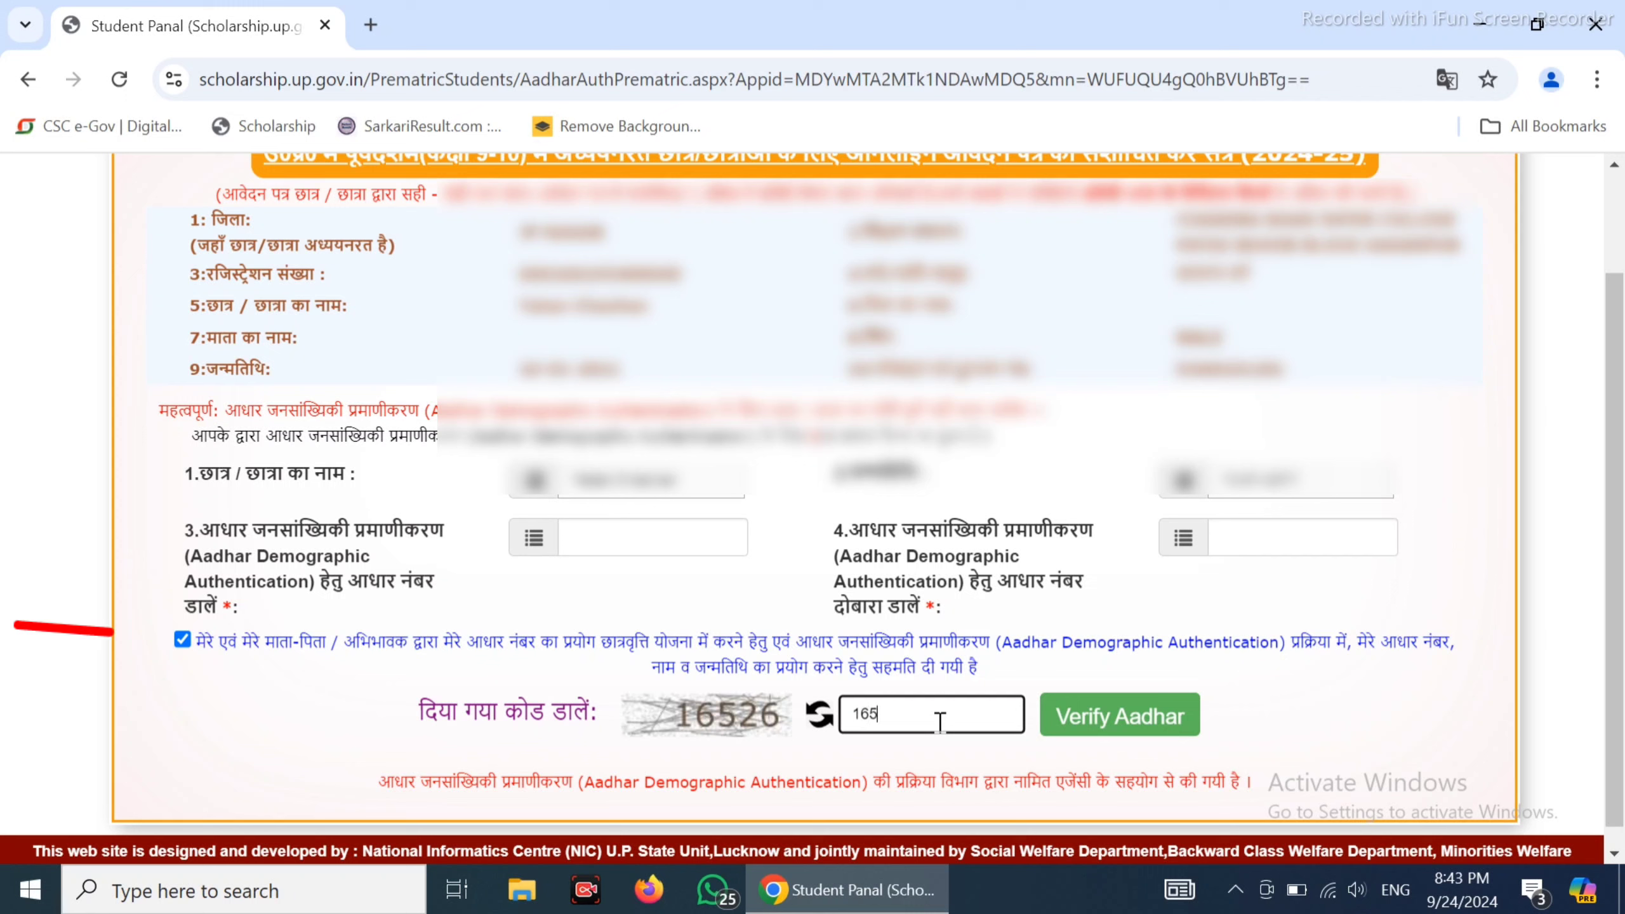
pyautogui.click(1173, 718)
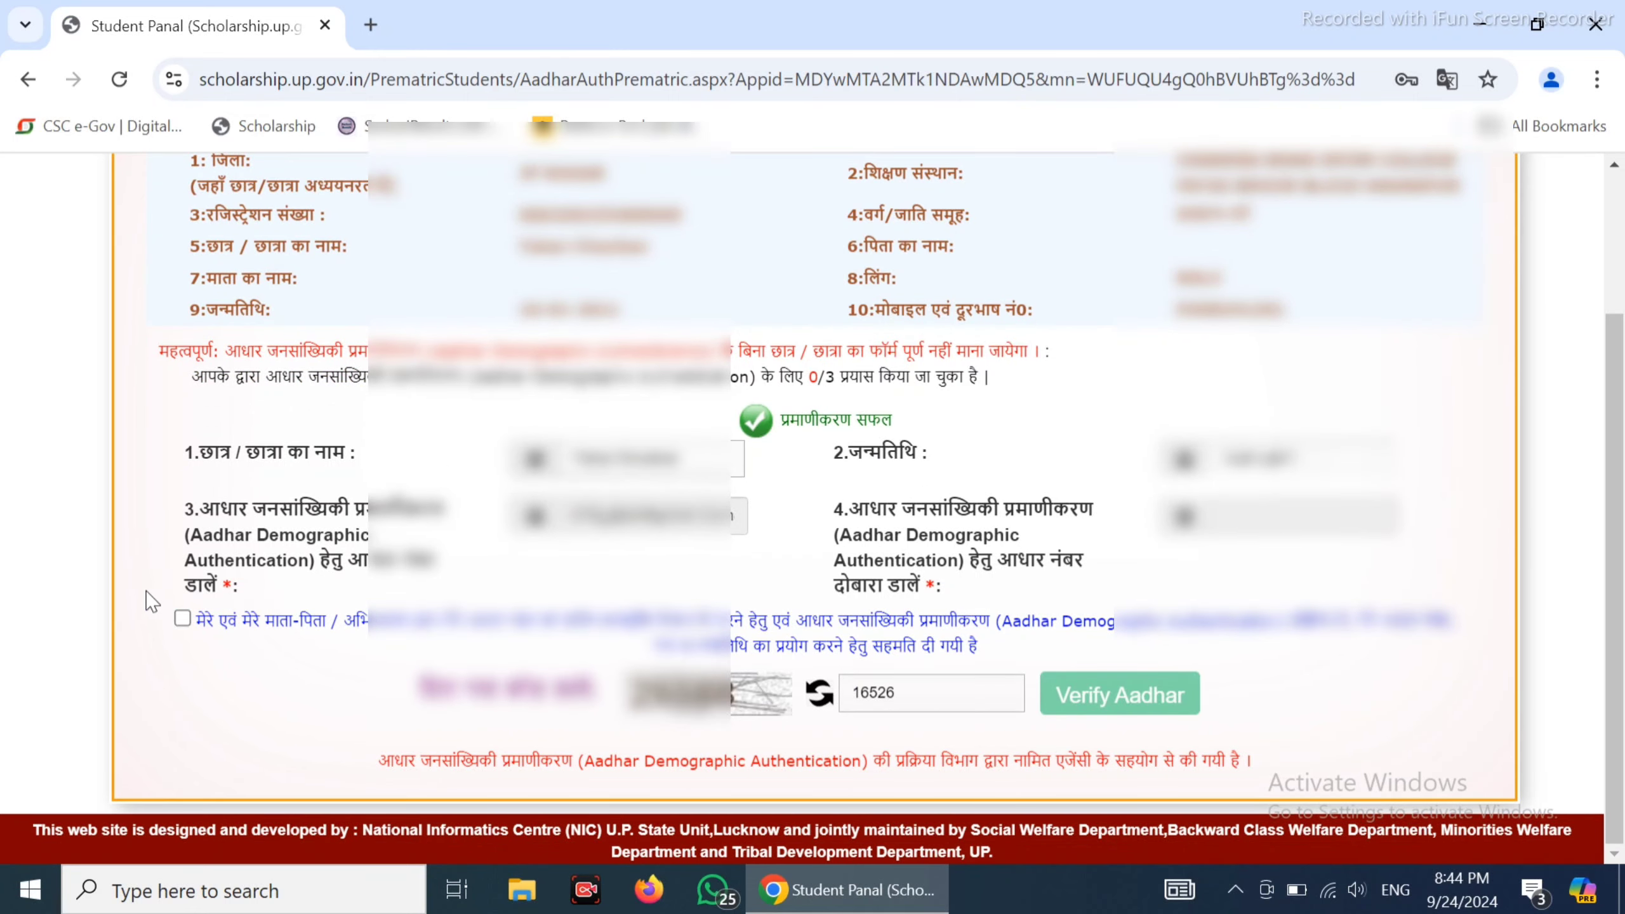
pyautogui.click(181, 619)
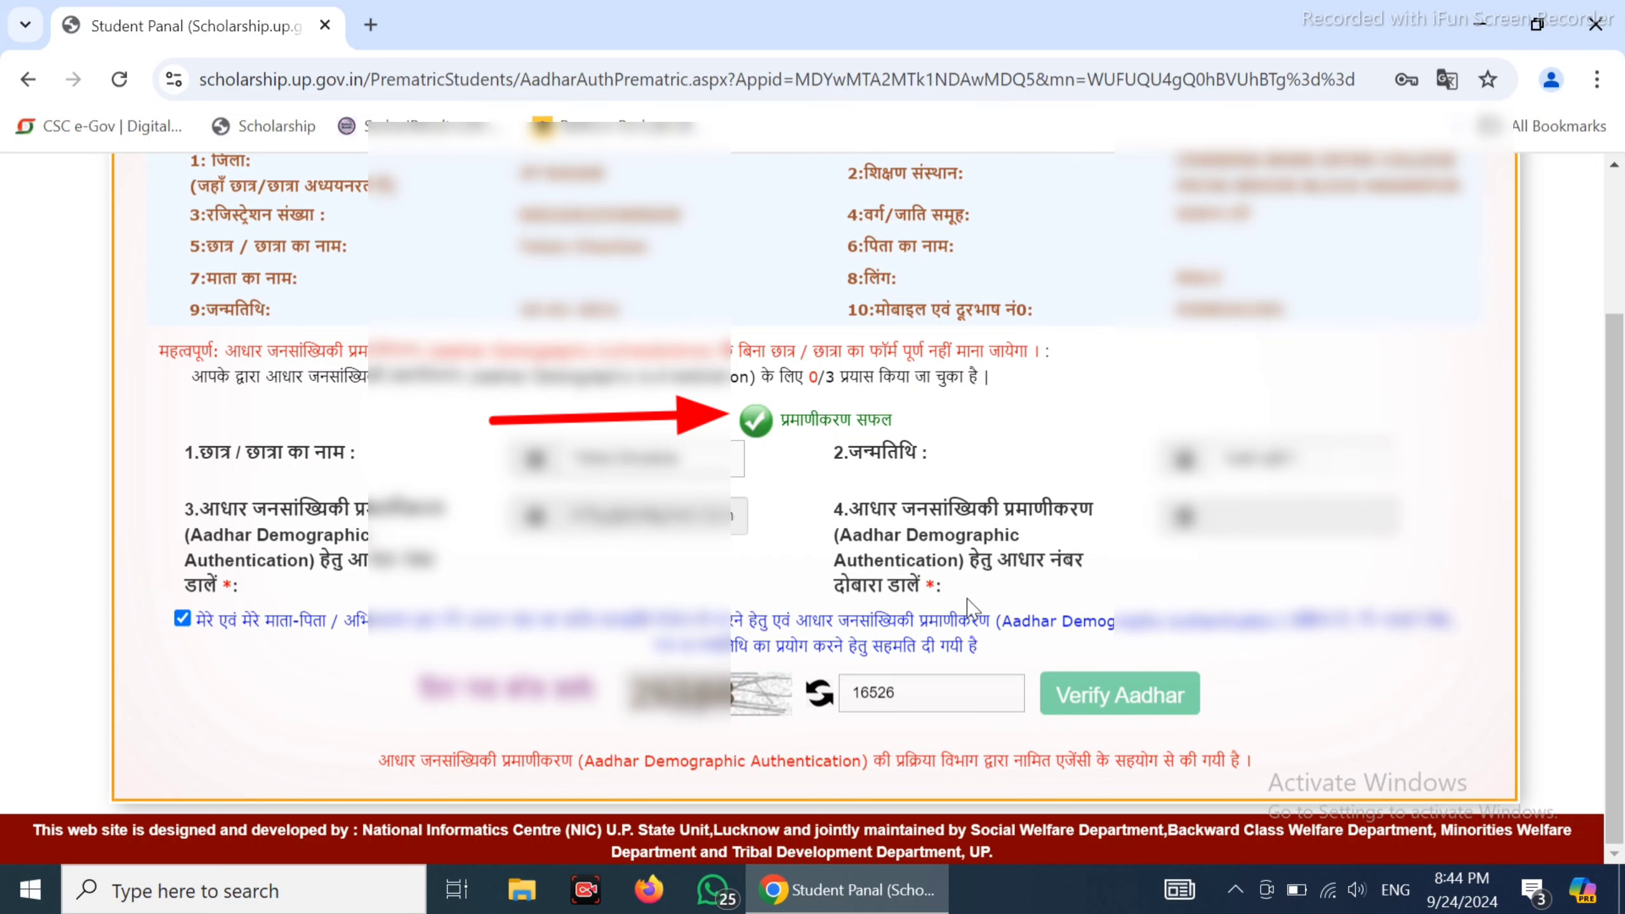
pyautogui.scroll(3, 975, 416)
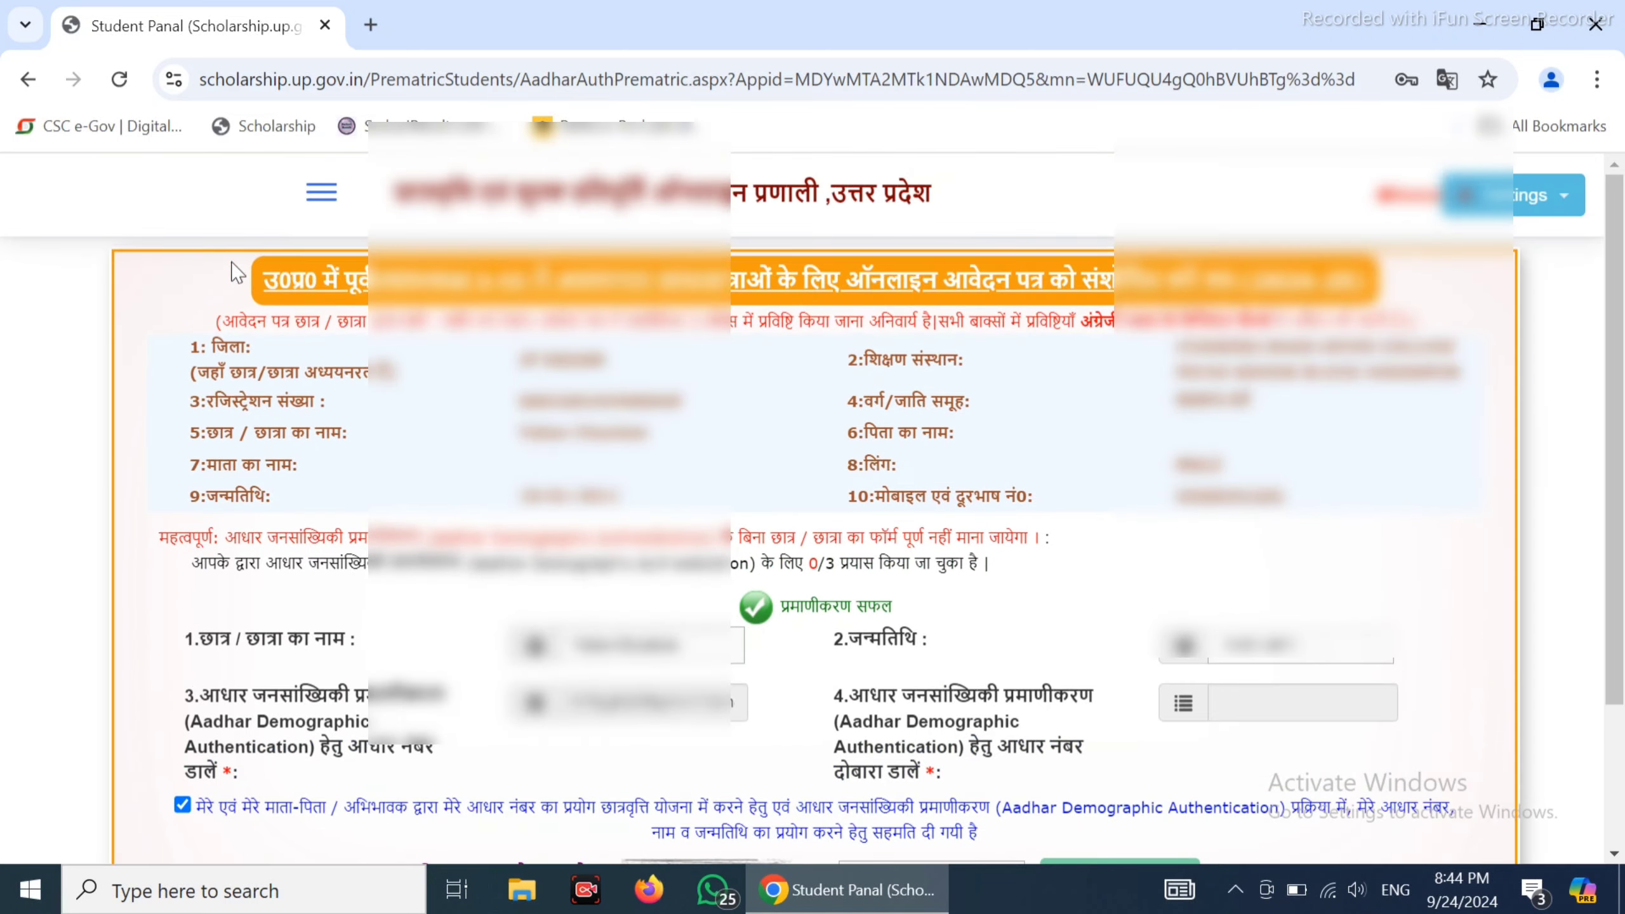
pyautogui.click(735, 227)
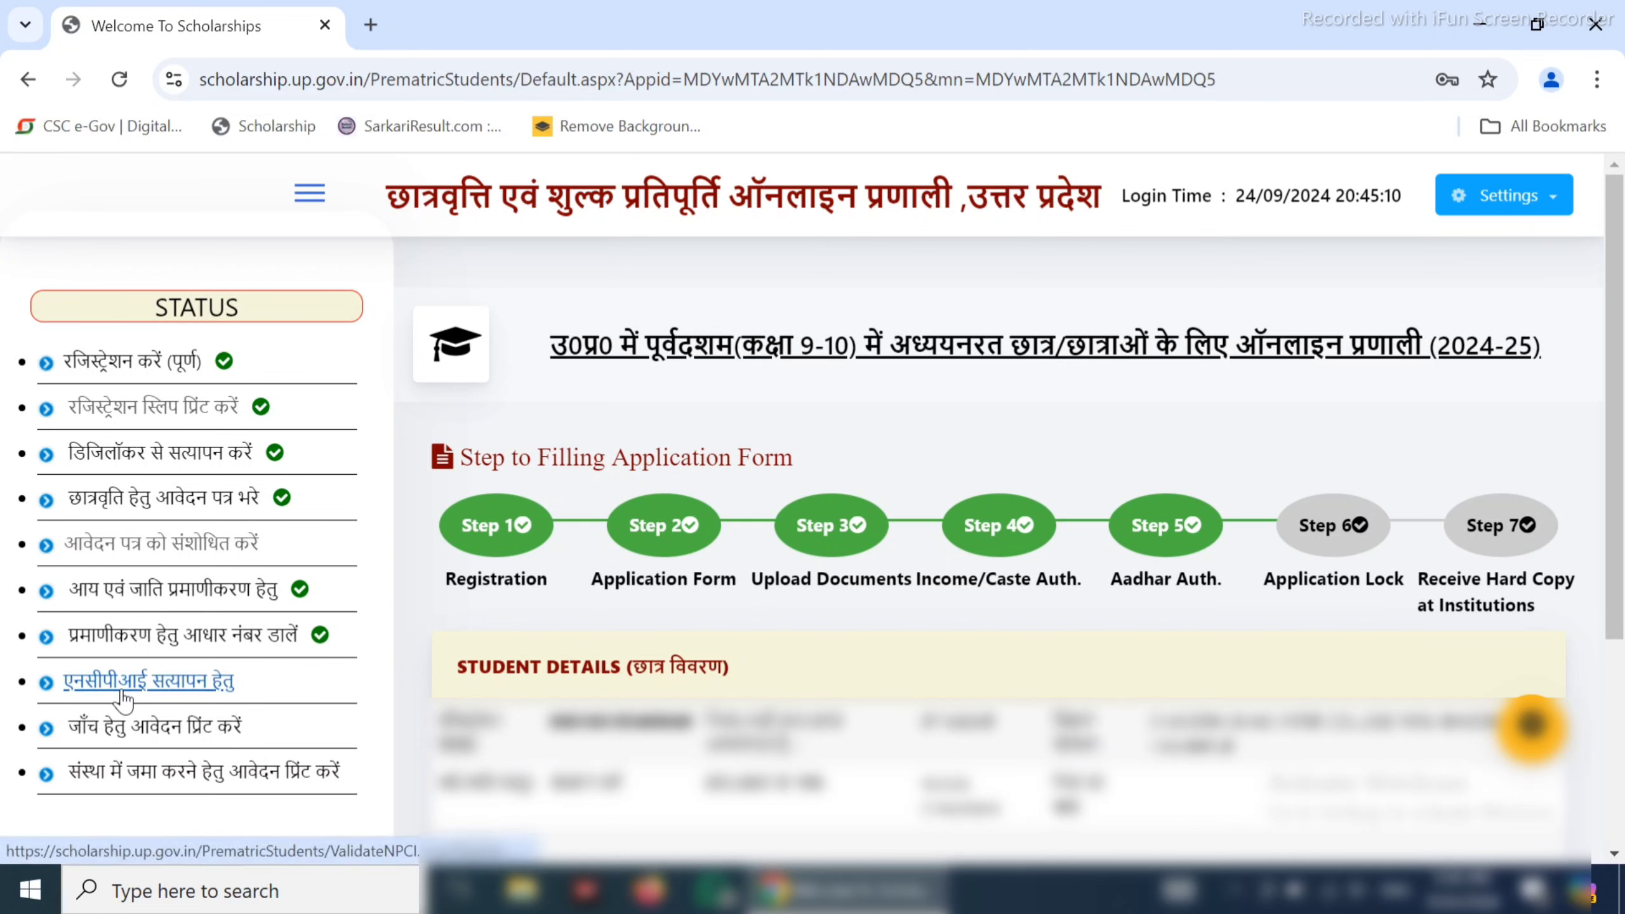
# Check the NPCI status and highlight the 'Status not received from NPCI server' response
pyautogui.click(148, 682)
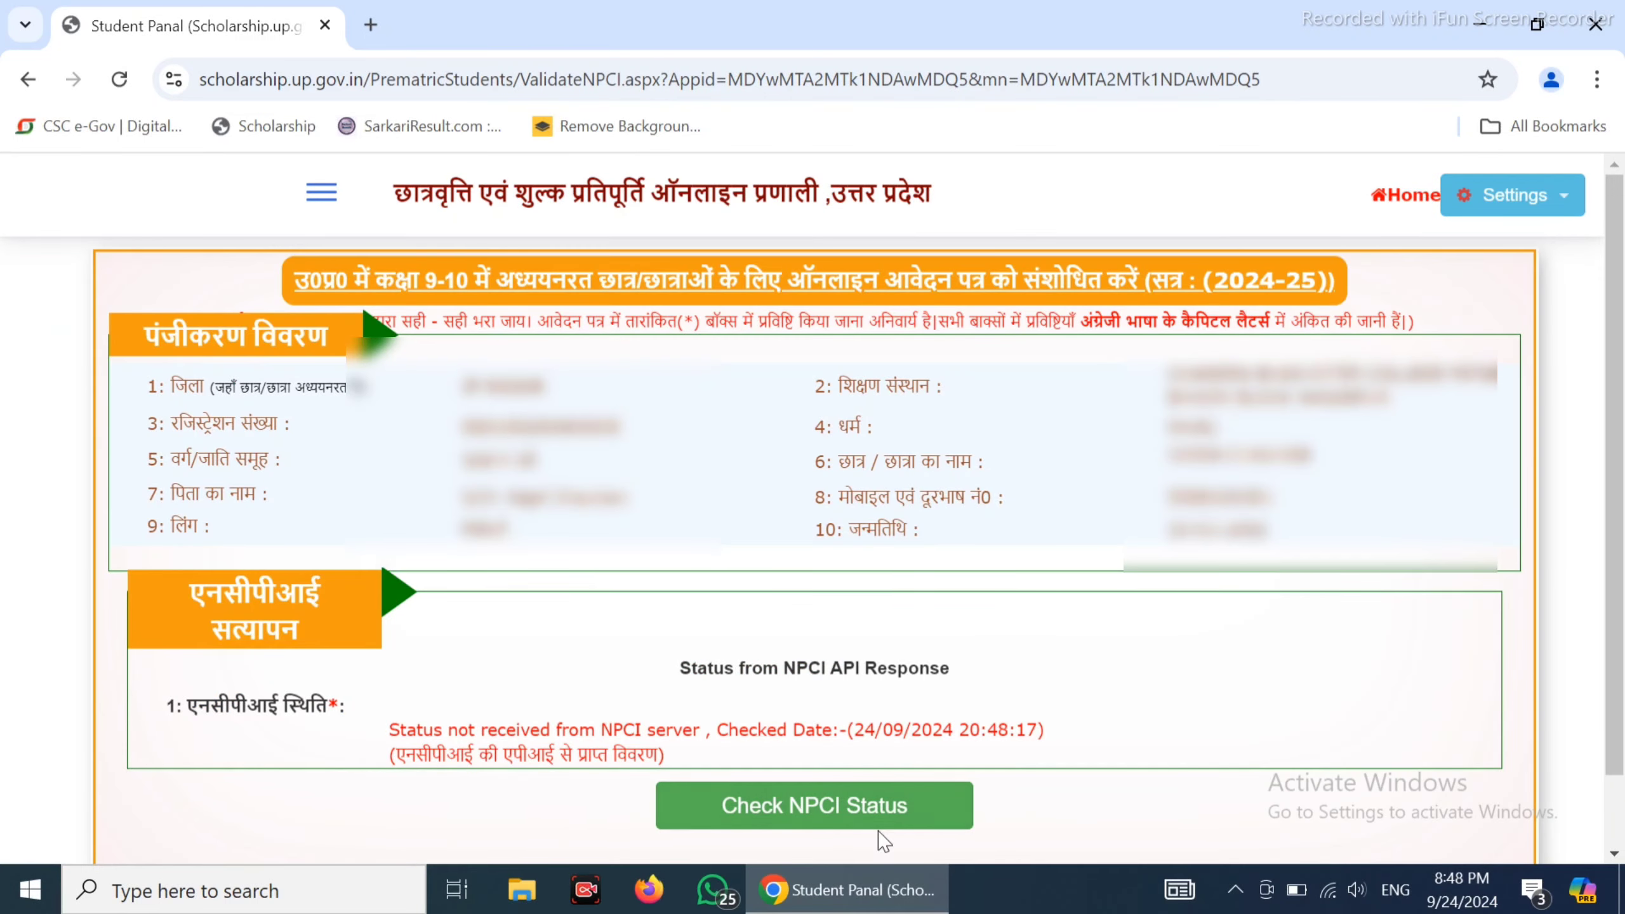
pyautogui.click(824, 818)
pyautogui.moveTo(392, 726); pyautogui.dragTo(711, 737)
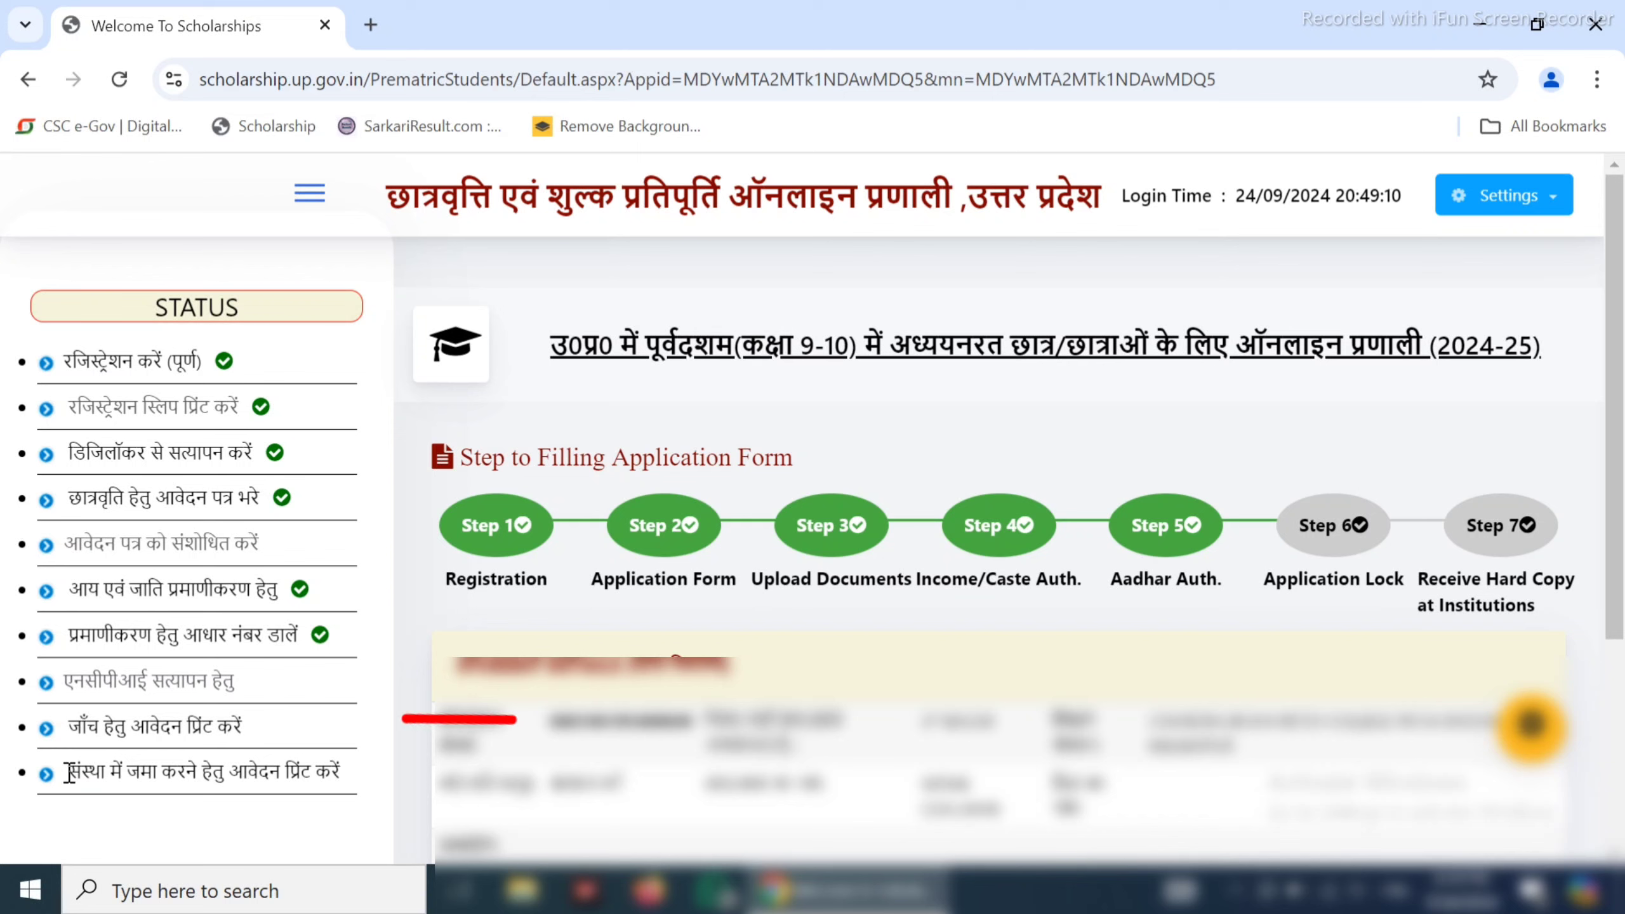
pyautogui.moveTo(61, 768); pyautogui.dragTo(382, 794)
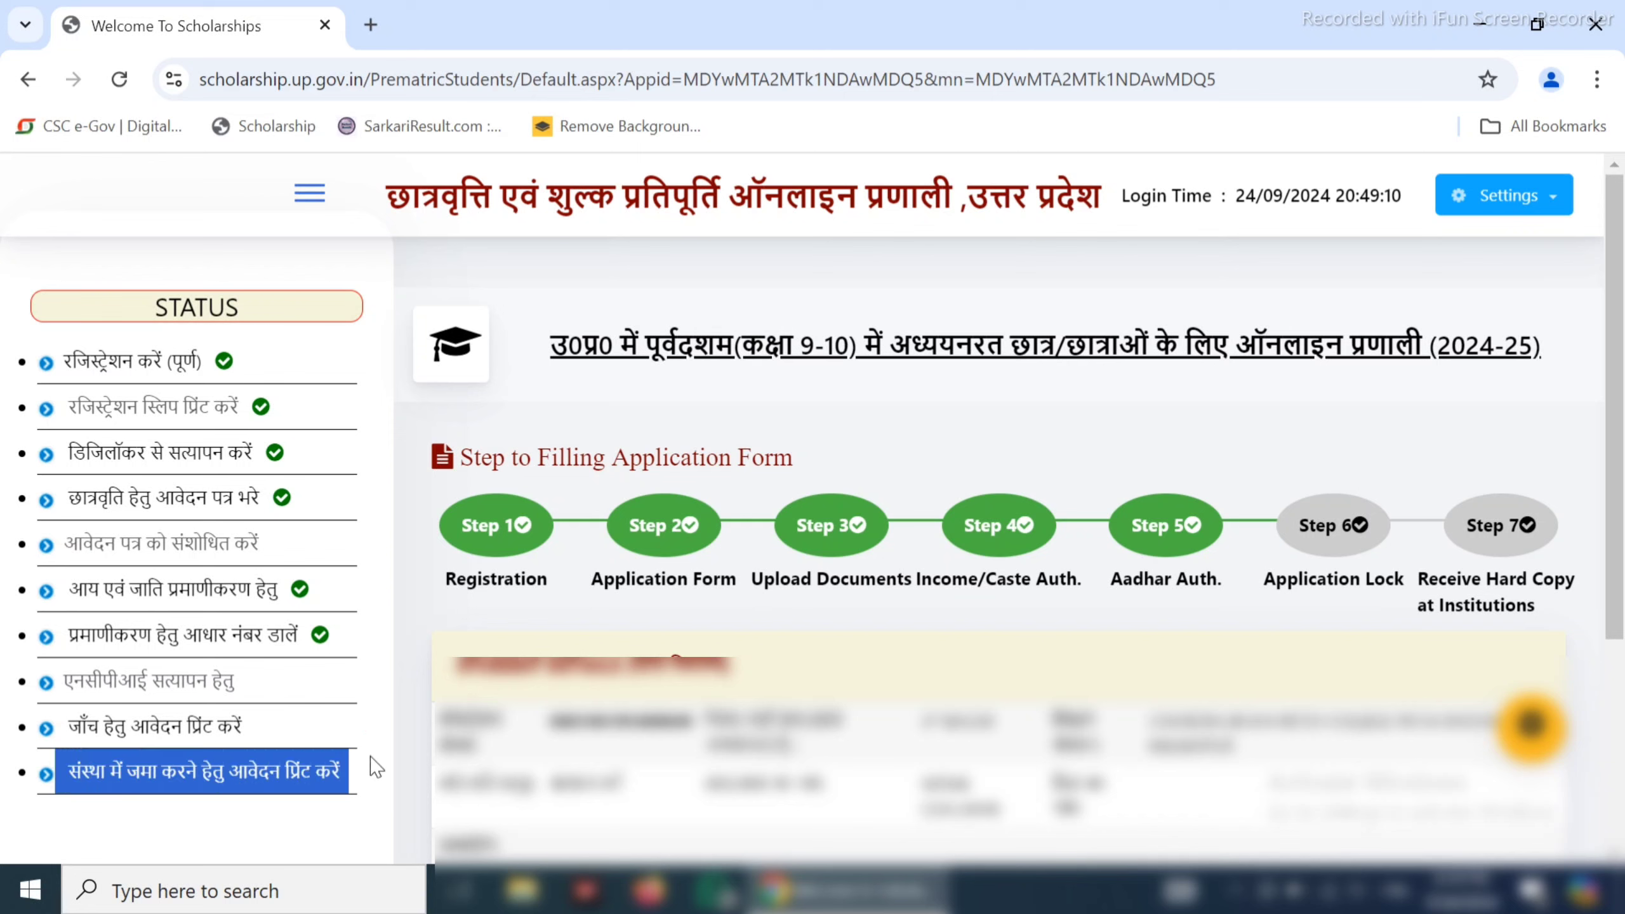
pyautogui.click(383, 742)
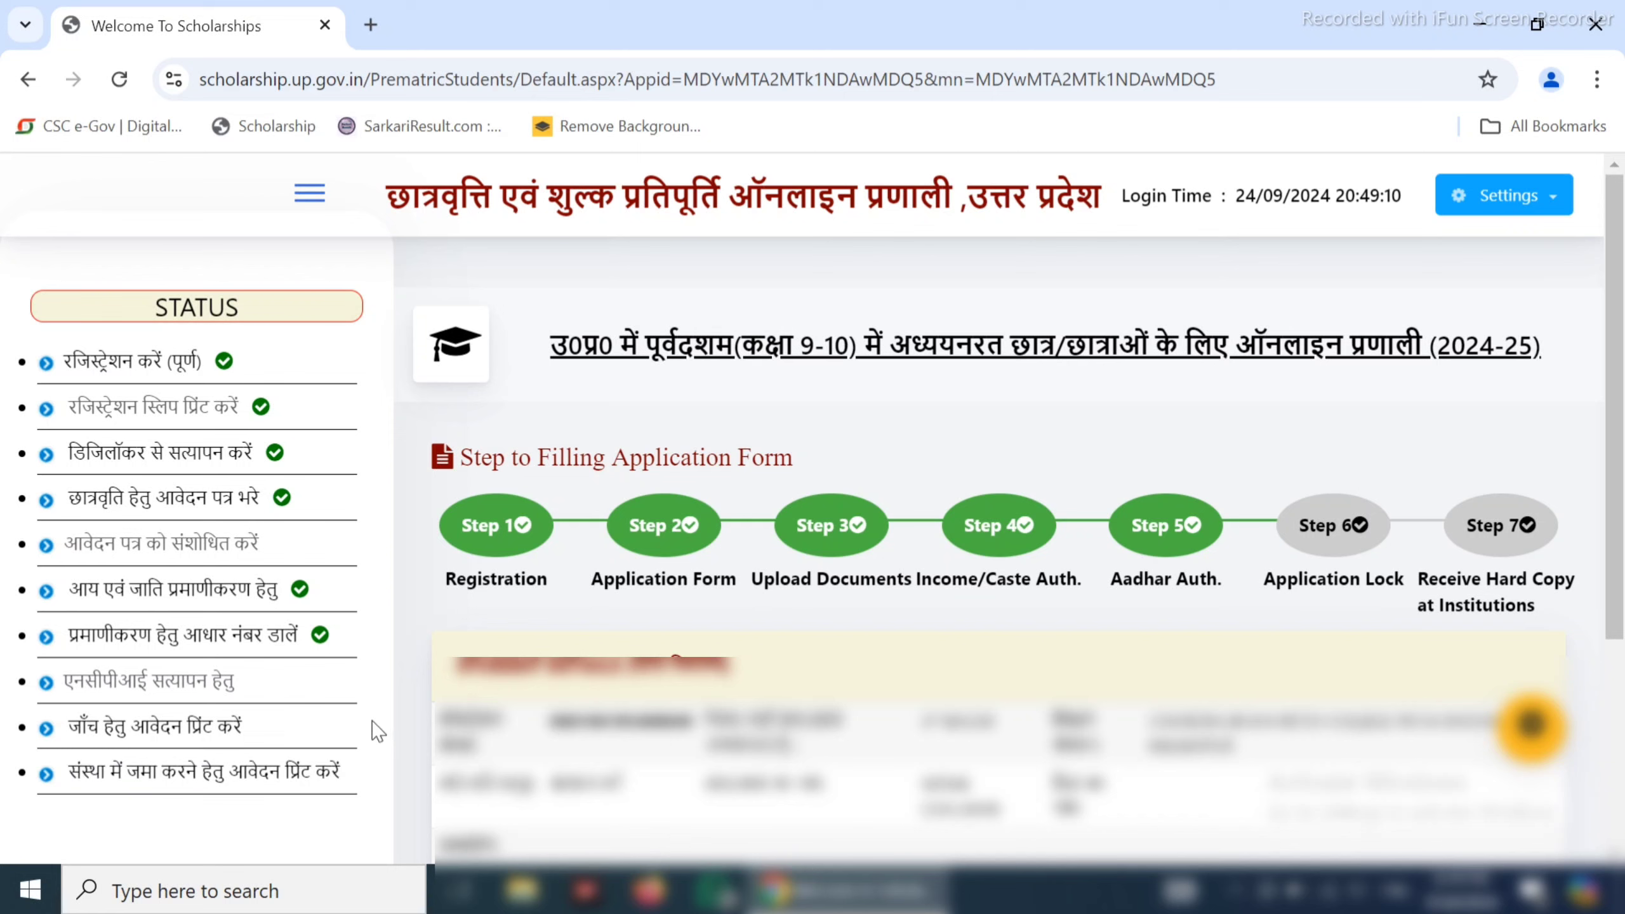